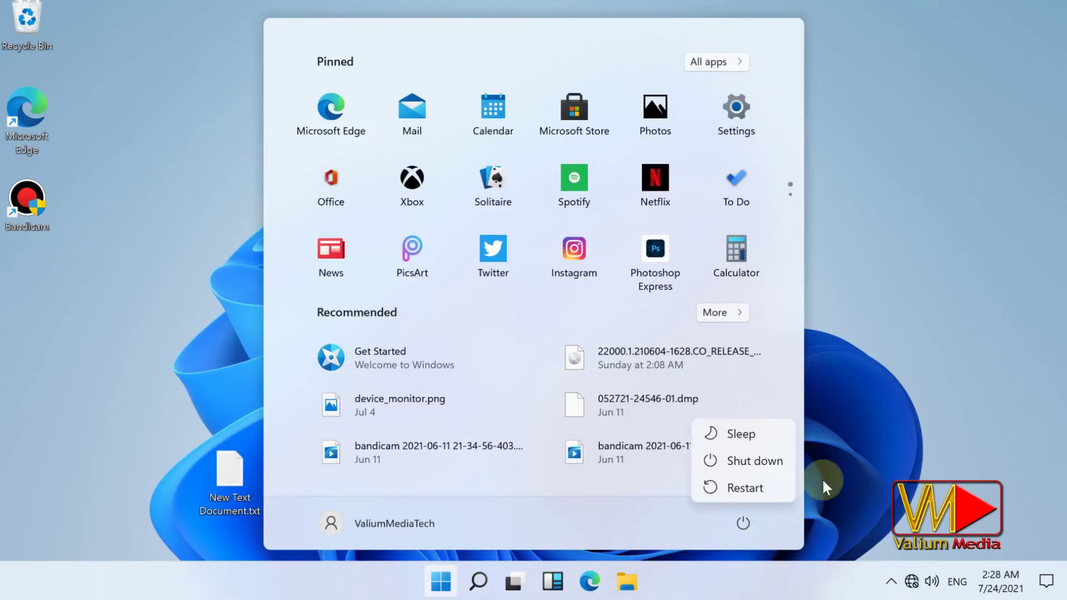
- Search 'sysinfo' and launch System Information to view the system summary
scroll(795, 226, "down", 2)
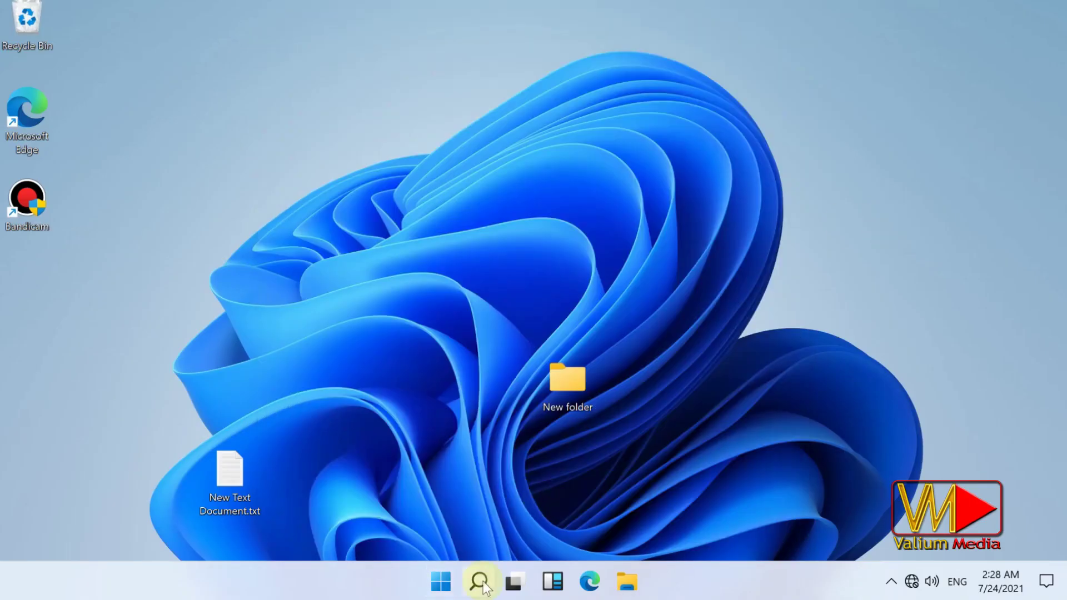
left_click(479, 581)
type("s")
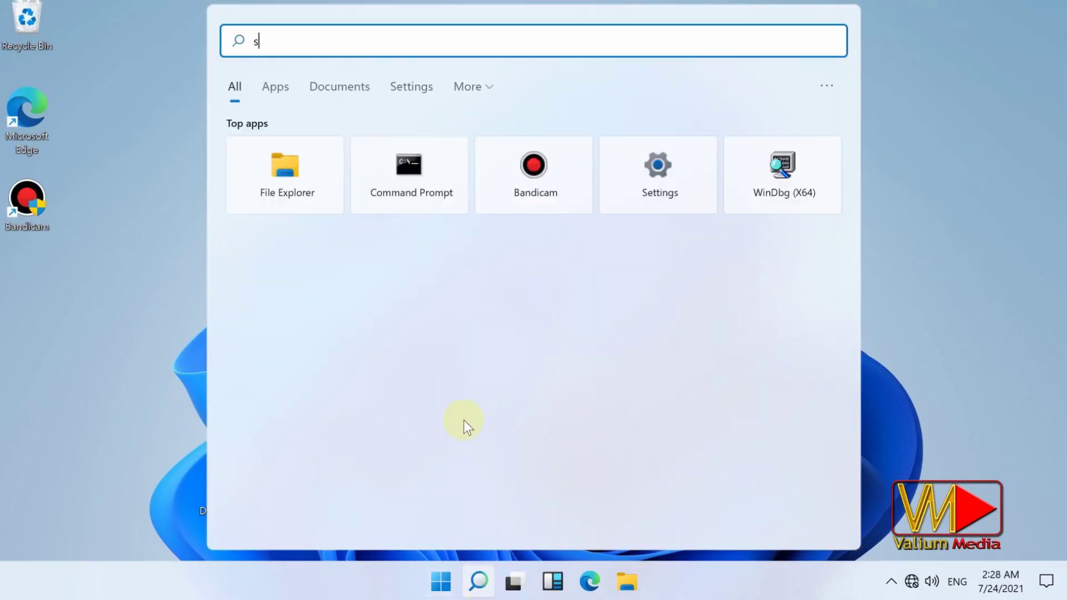
type("ysinfo")
key("Return")
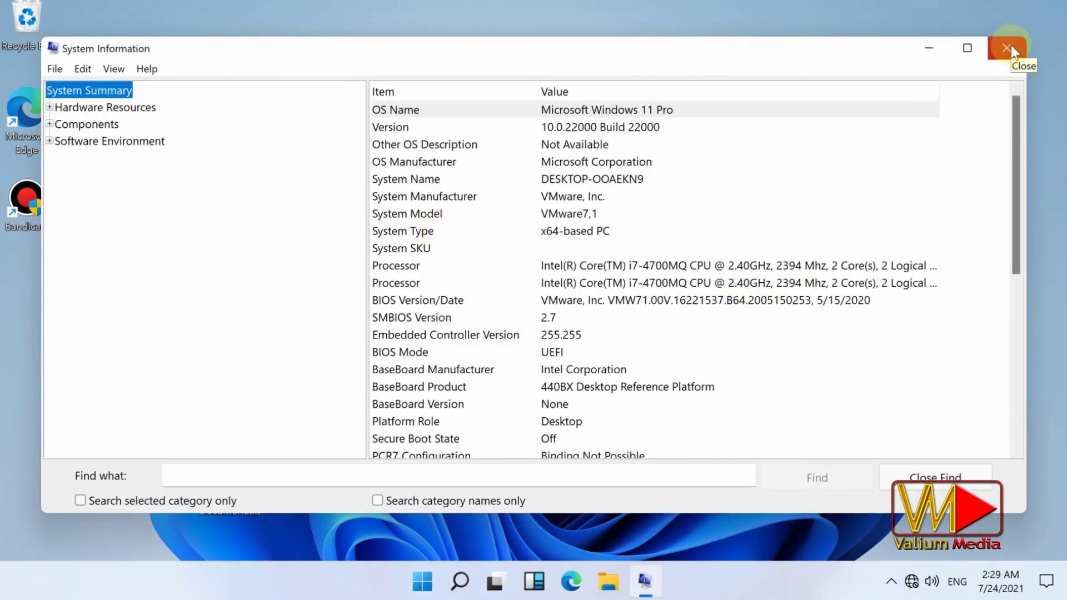
- Close System Information and launch Settings from the Start menu
left_click(1012, 49)
key("super")
left_click(731, 114)
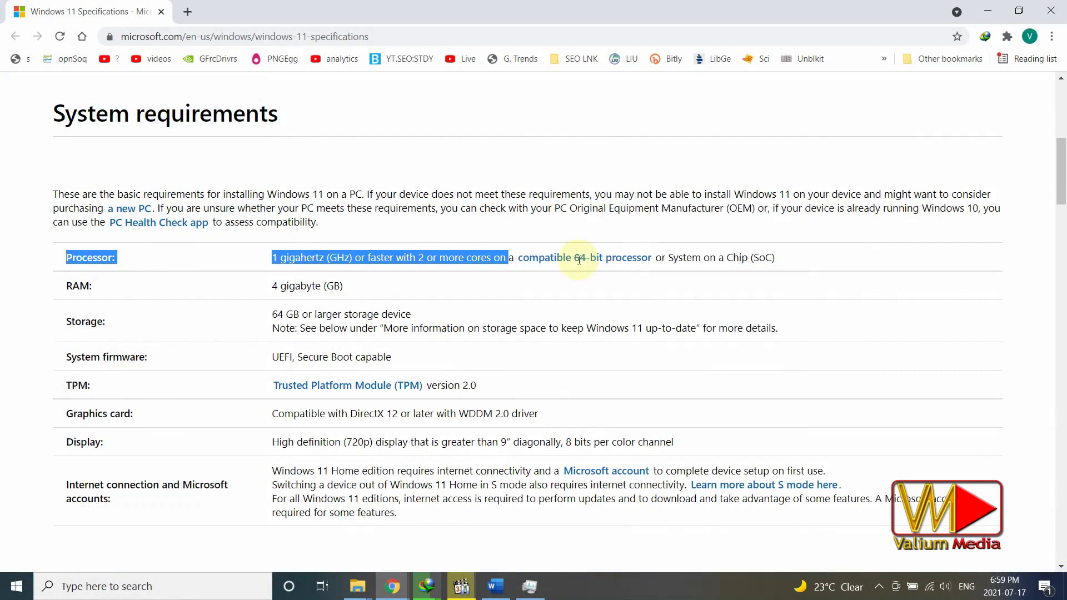
- Select the requirements rows: Processor, RAM, Storage, firmware, TPM, Graphics, Display, internet connection
left_click_drag(579, 259, 778, 239)
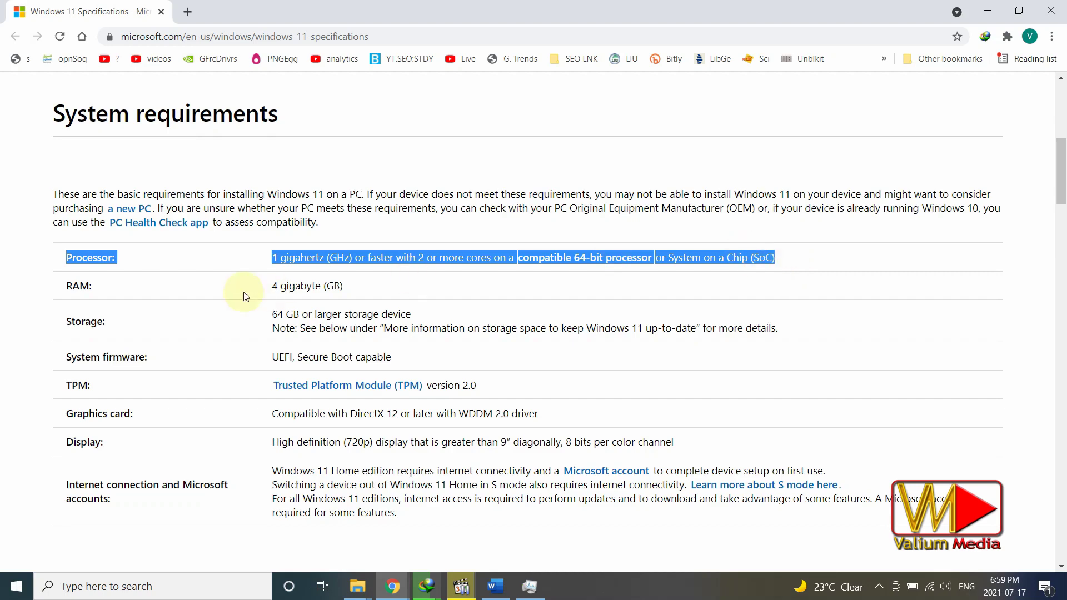
left_click(776, 279, "shift")
left_click(773, 304, "shift")
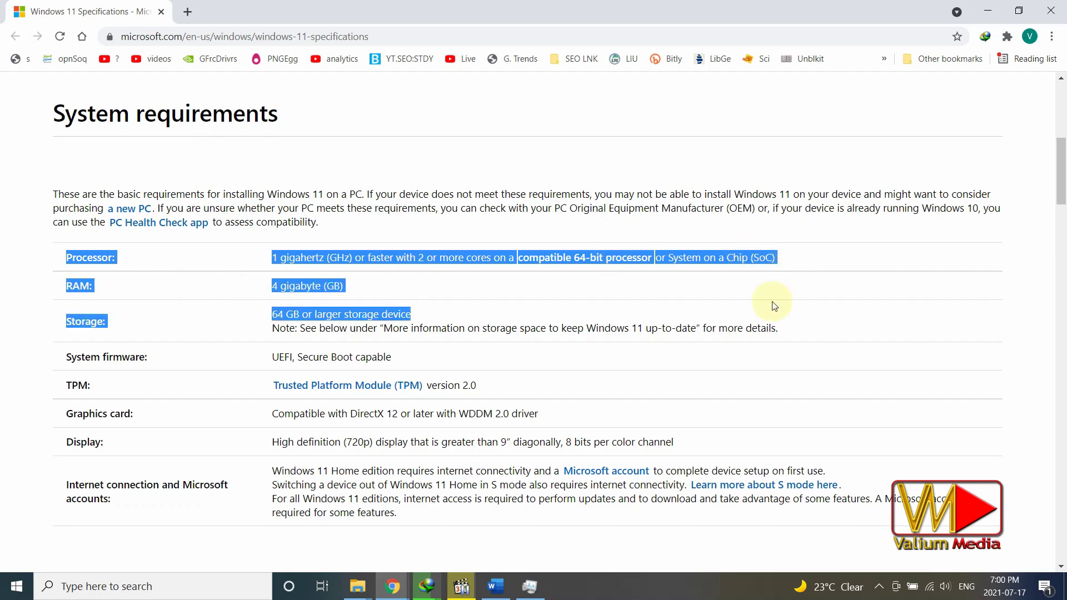
left_click(778, 328, "shift")
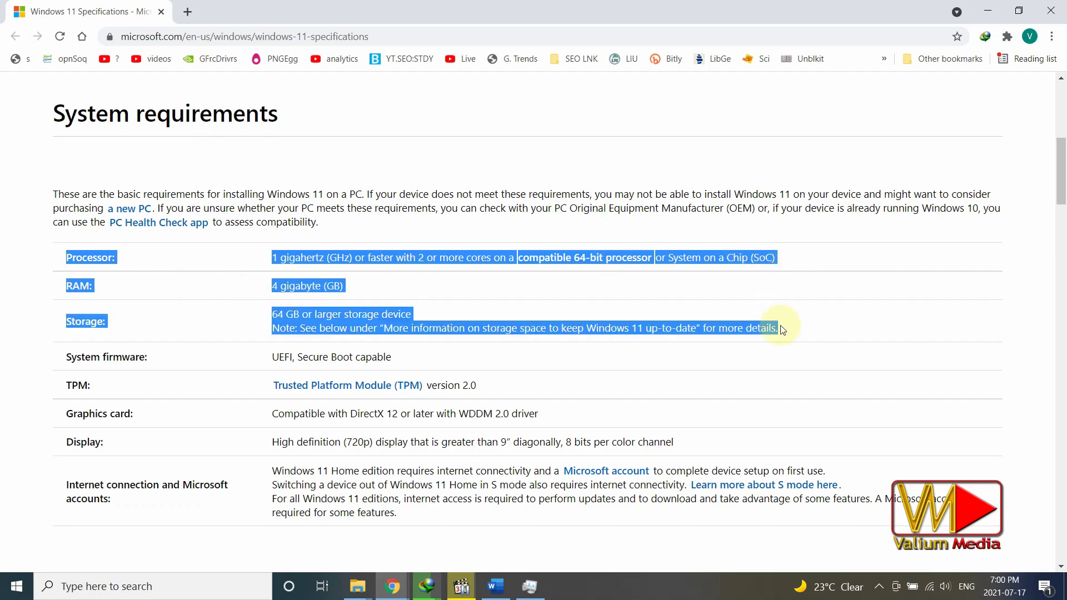
left_click(787, 351, "shift")
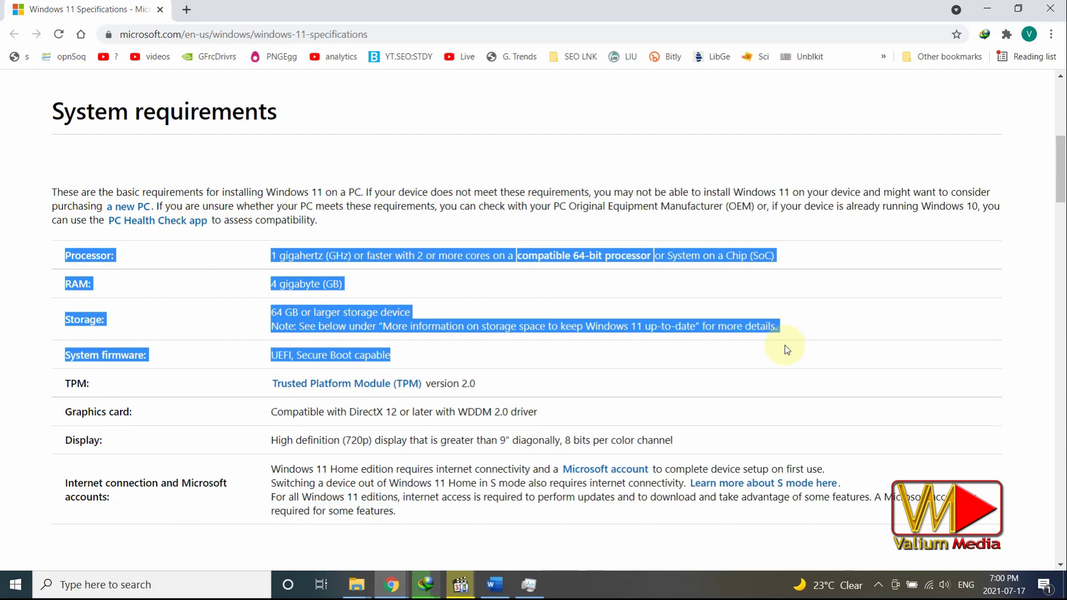
left_click(790, 384, "shift")
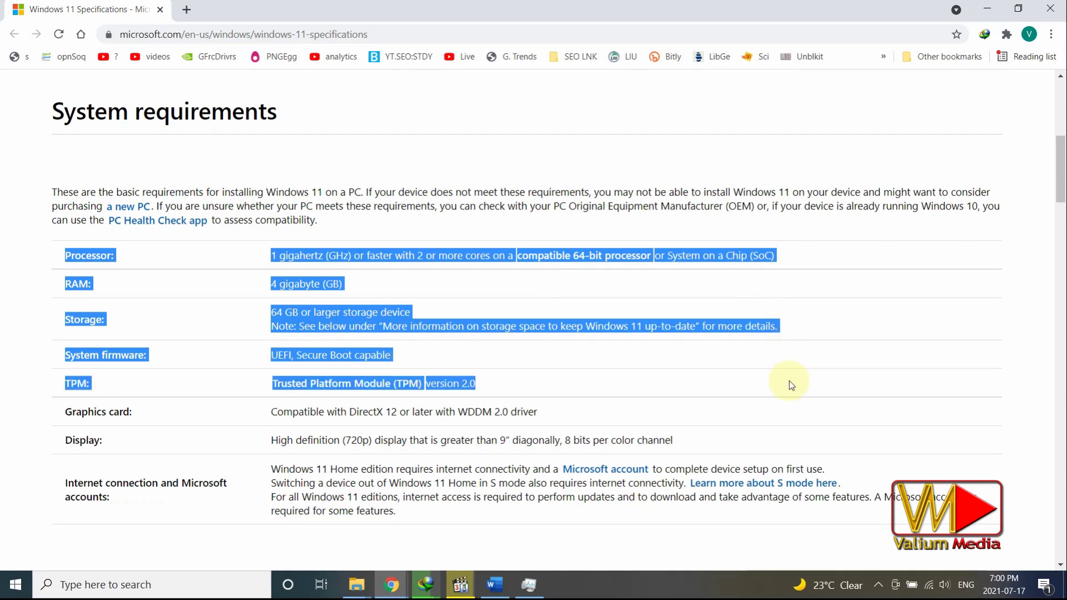
left_click(794, 403, "shift")
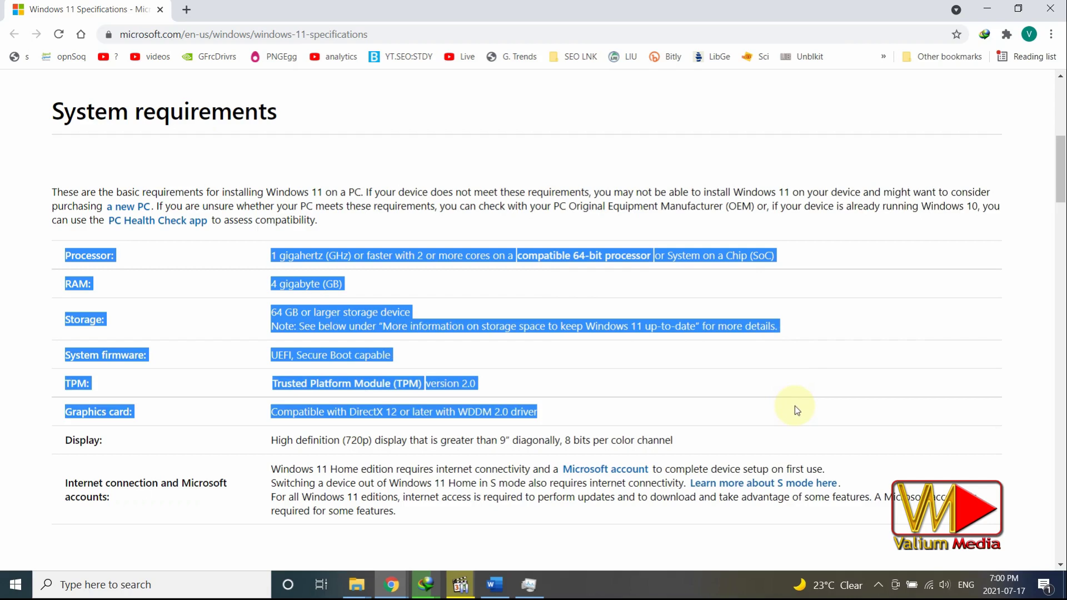
left_click(798, 427, "shift")
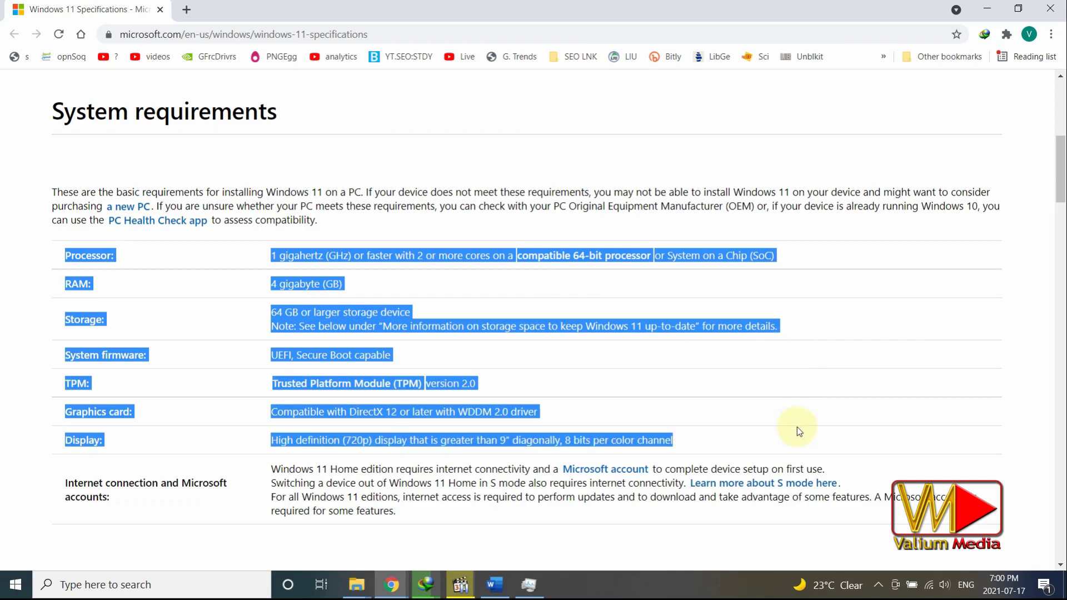
left_click_drag(797, 427, 984, 514)
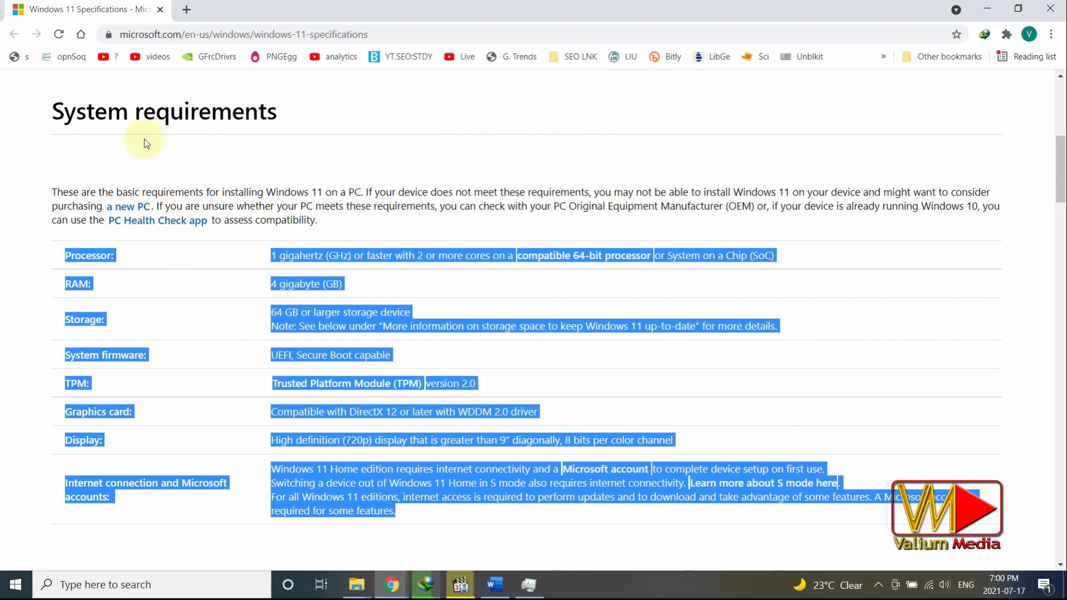
mouse_move(465, 3)
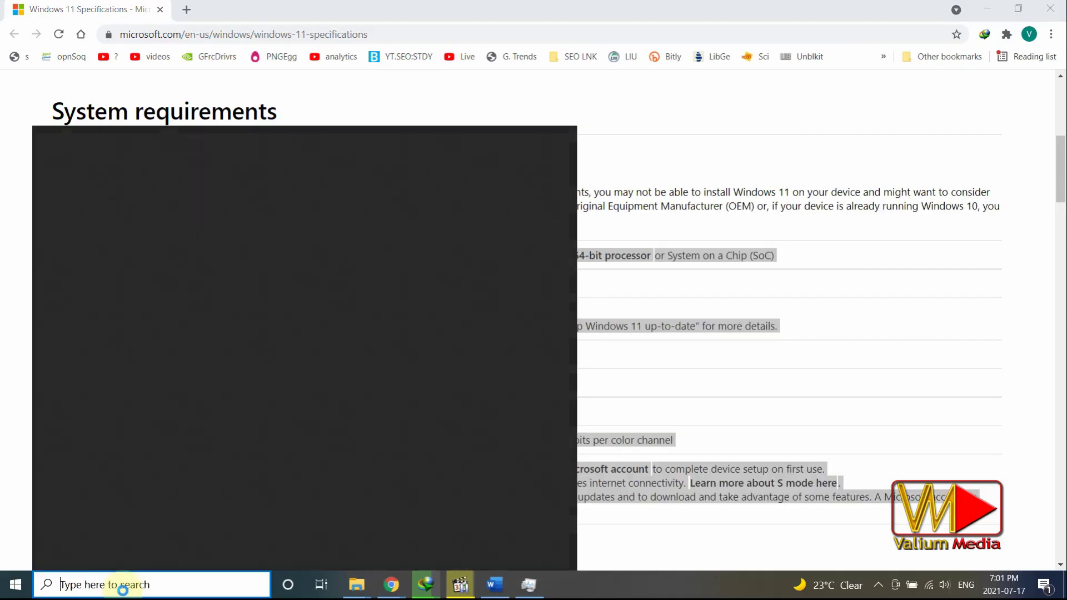
- Launch System Information via a 'sysinfo' search and check that BIOS Mode reads UEFI
type("sysinfo")
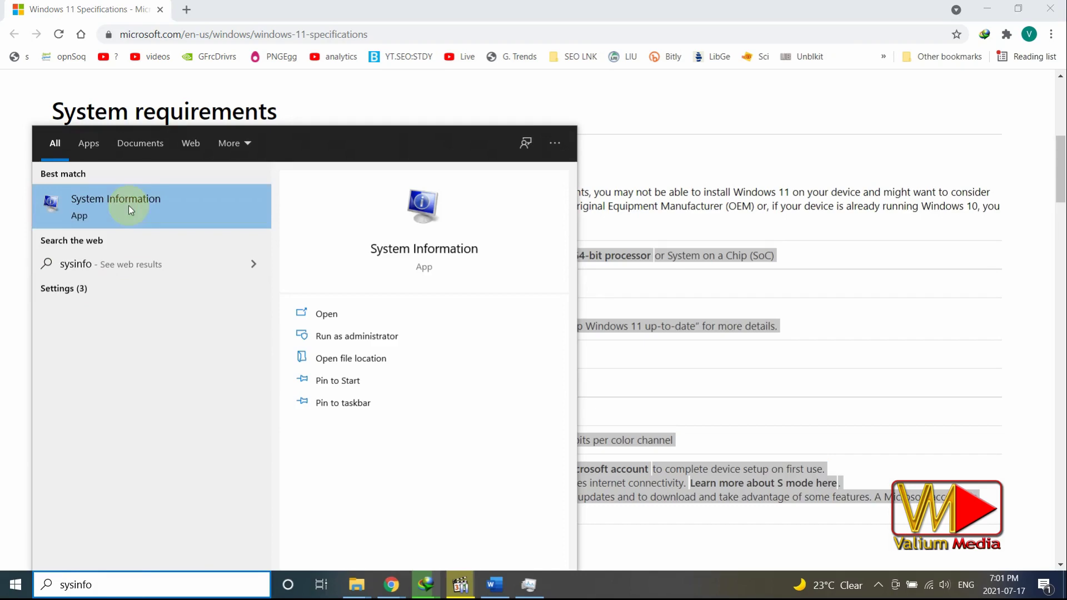
left_click(128, 205)
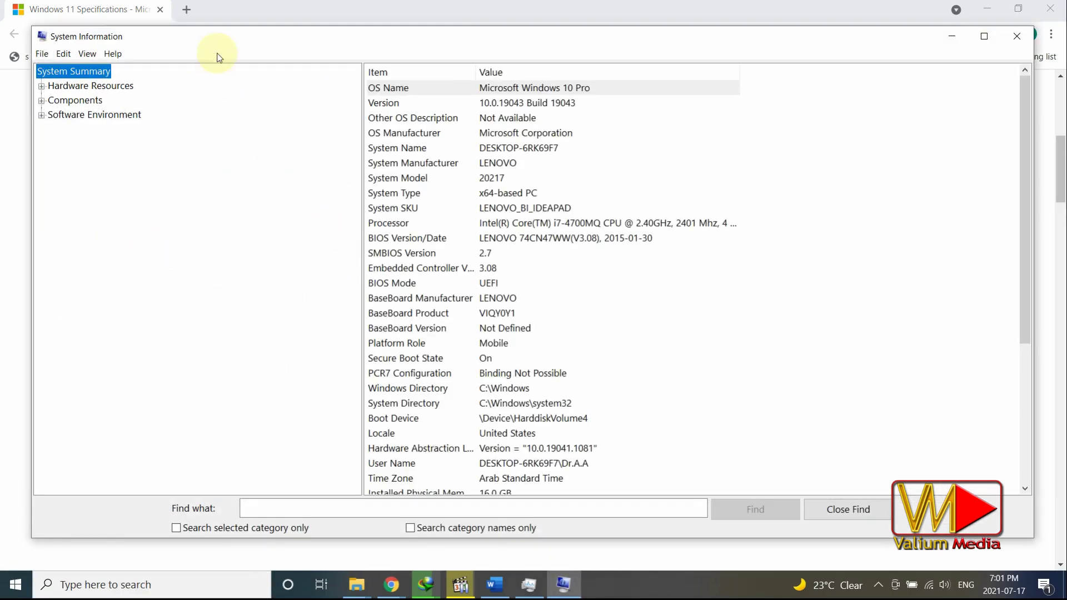
left_click(366, 283)
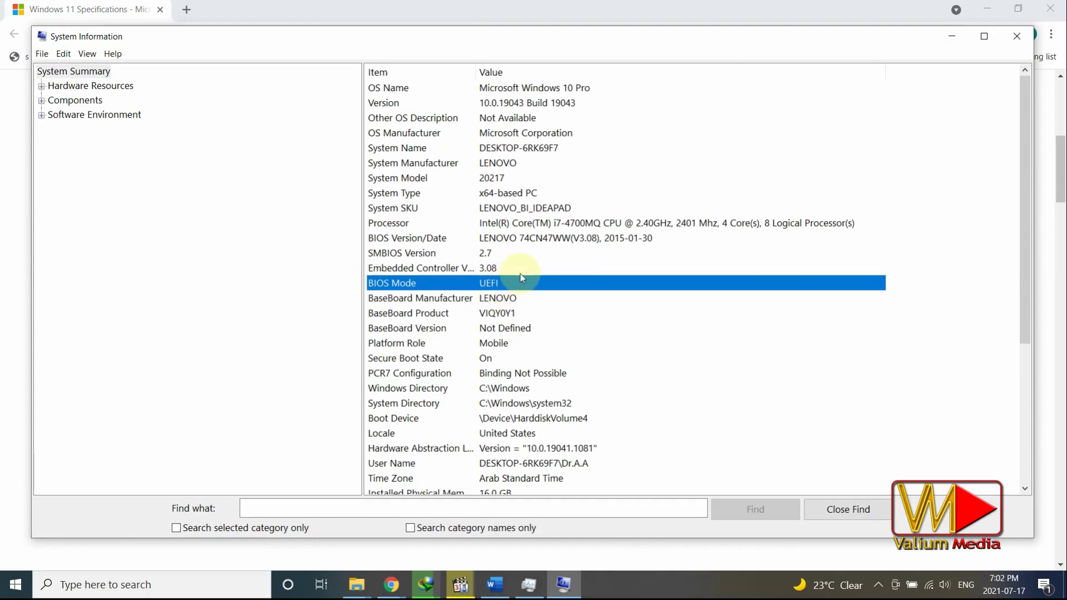
scroll(559, 301, "down", 1)
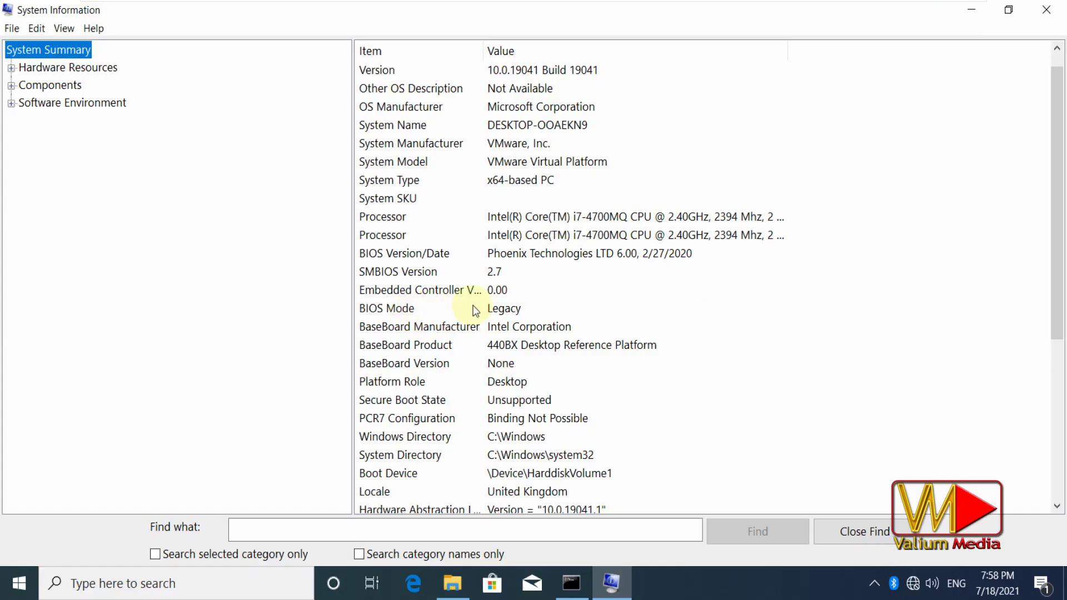
- Select the BIOS Mode row in System Summary, which shows Legacy
left_click(508, 314)
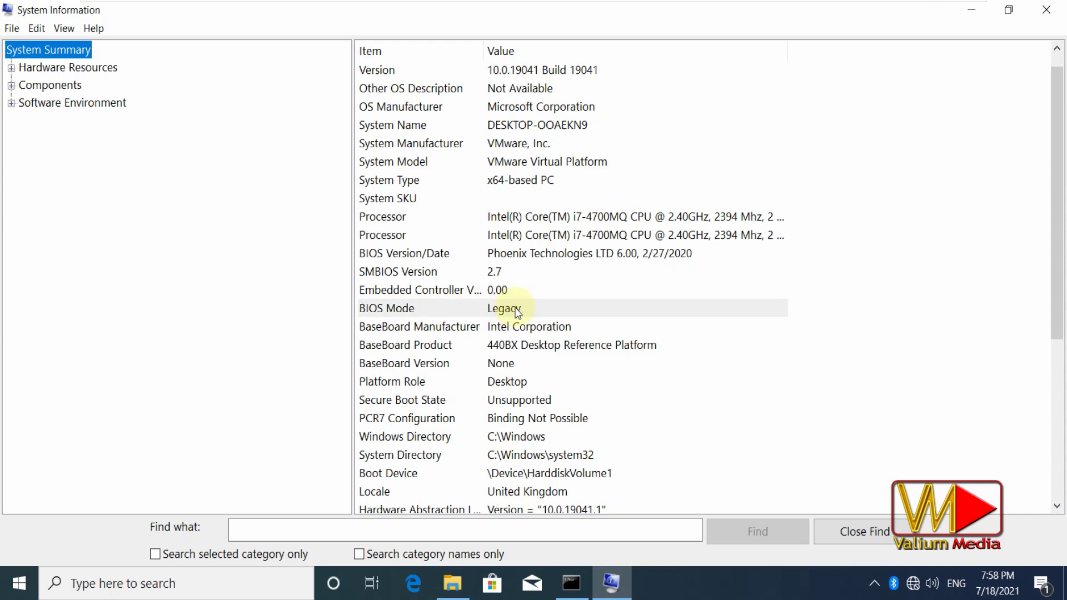
left_click(515, 315)
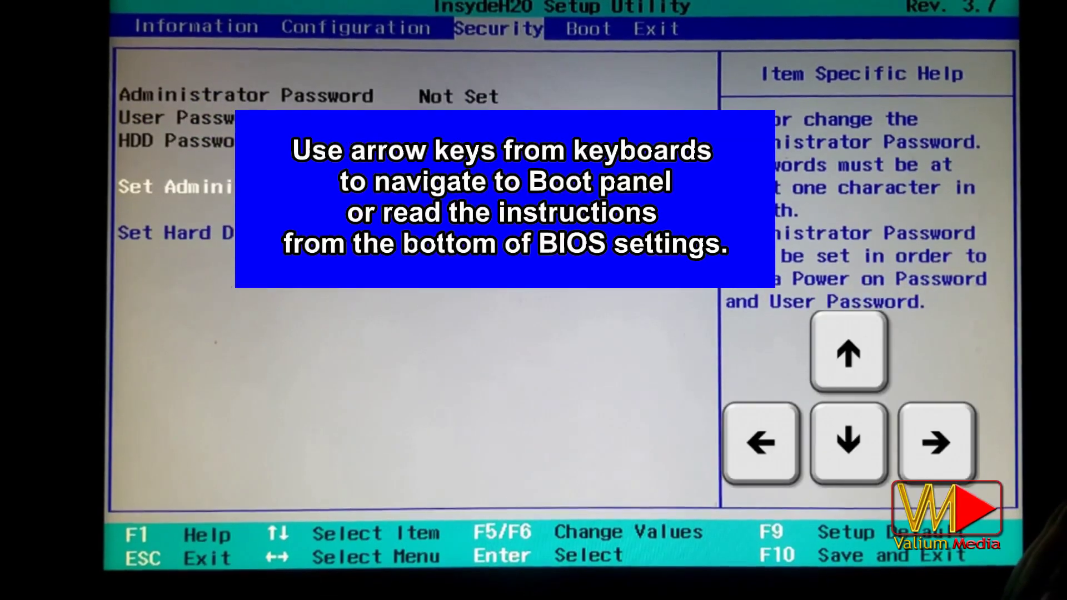
key("Right")
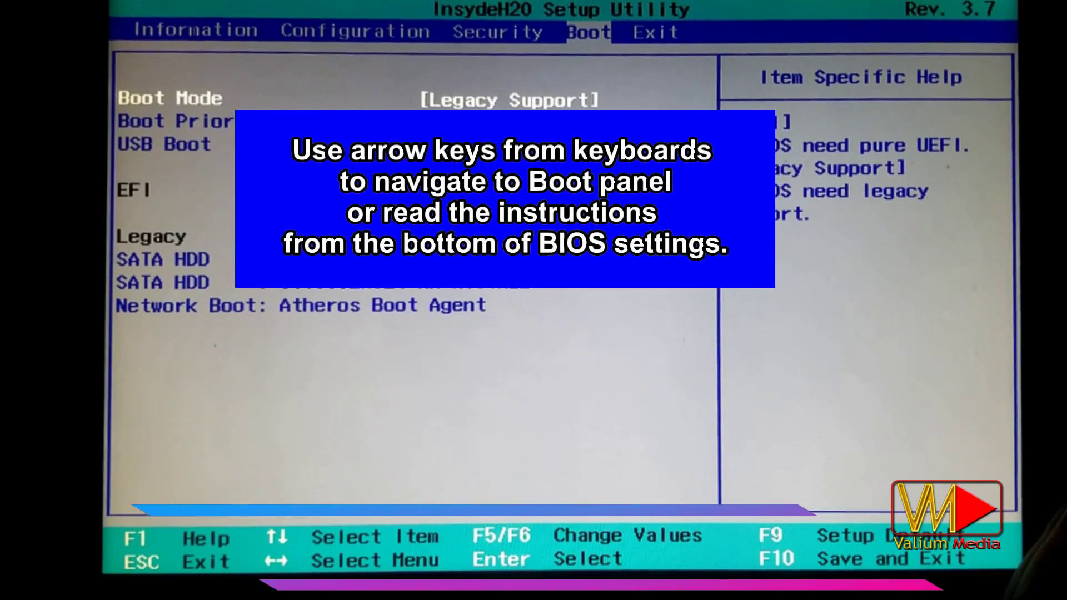
- On the Boot page, check the Boot Mode choices to confirm UEFI is available
key("Return")
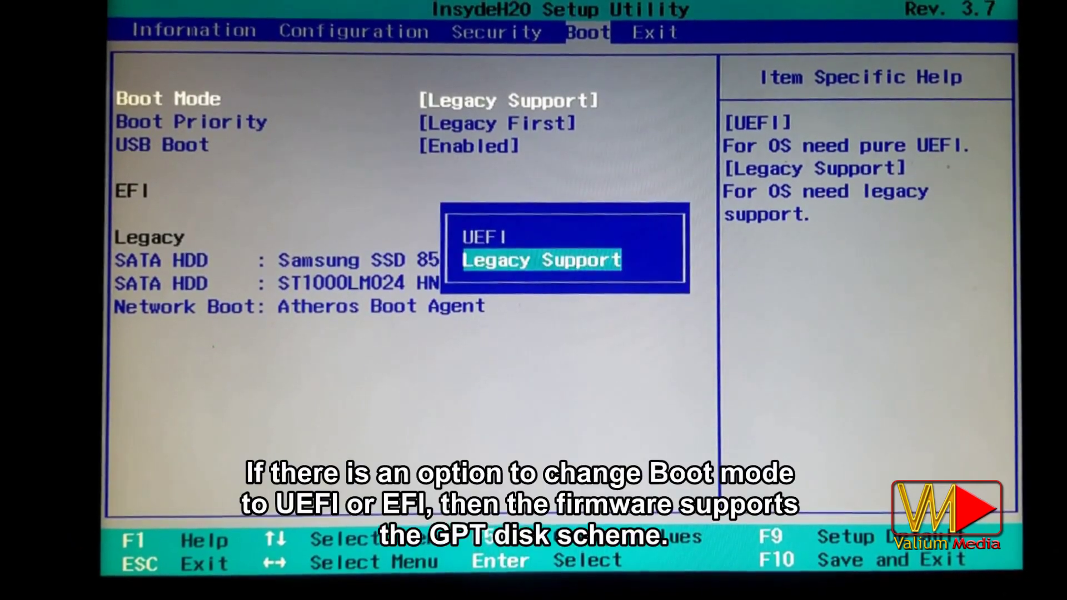
key("Up")
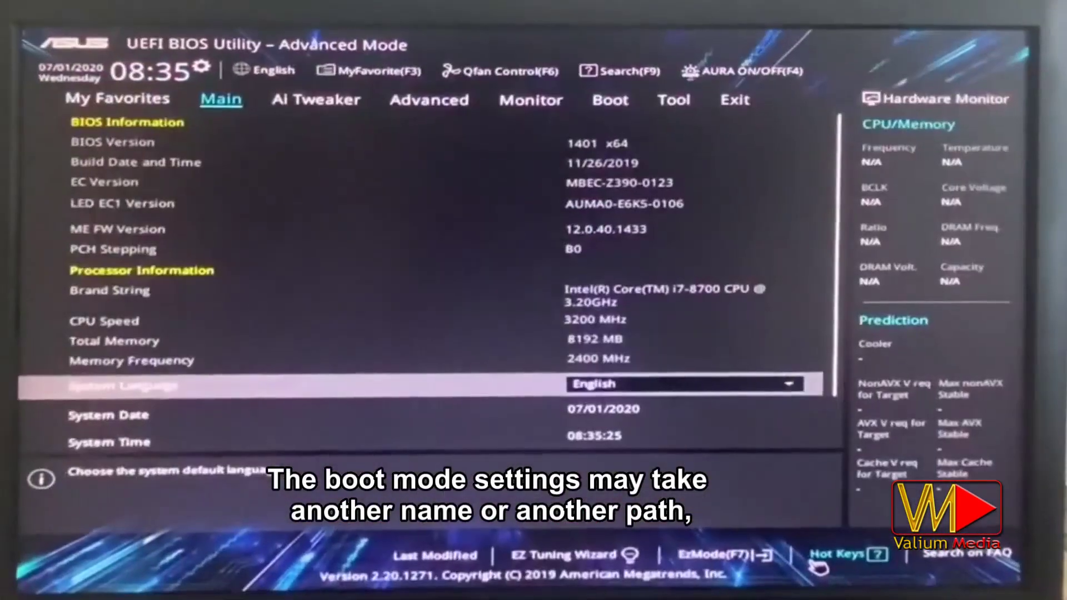
left_click(612, 120)
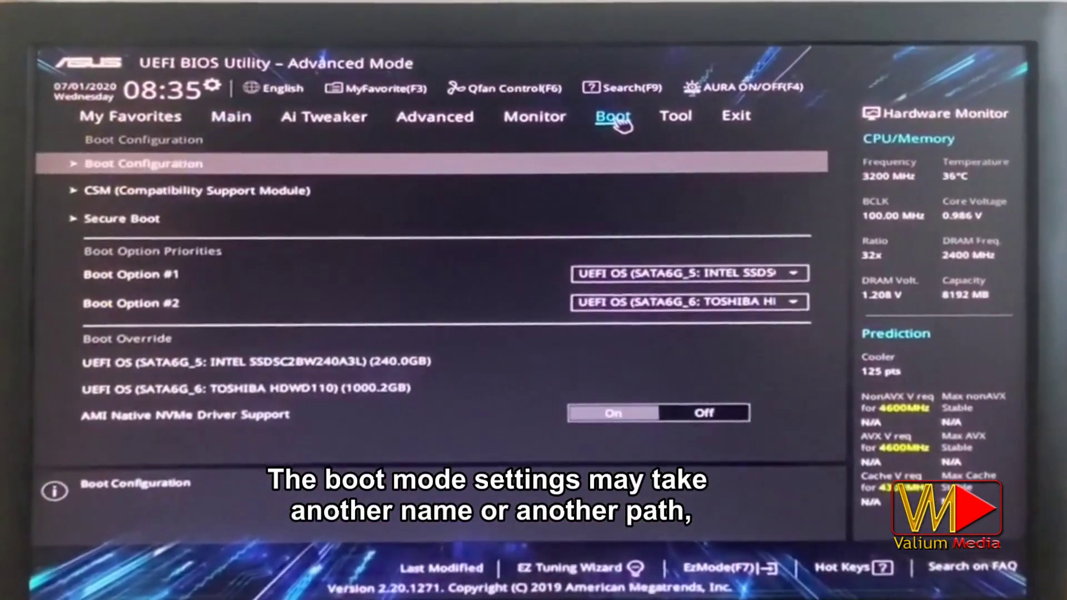
left_click(115, 227)
left_click(623, 202)
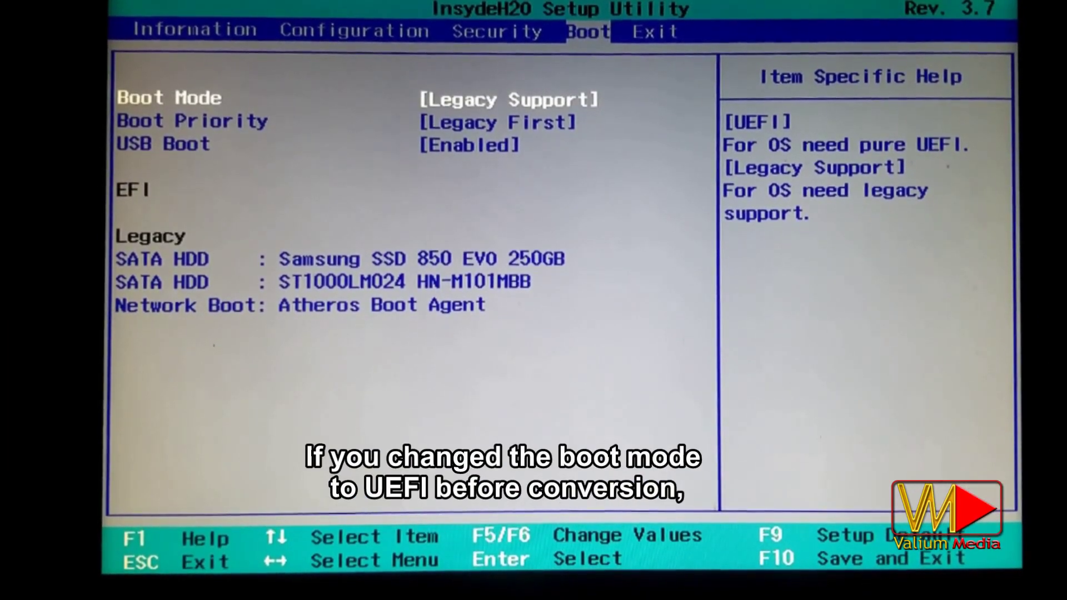
key("Return")
key("Up")
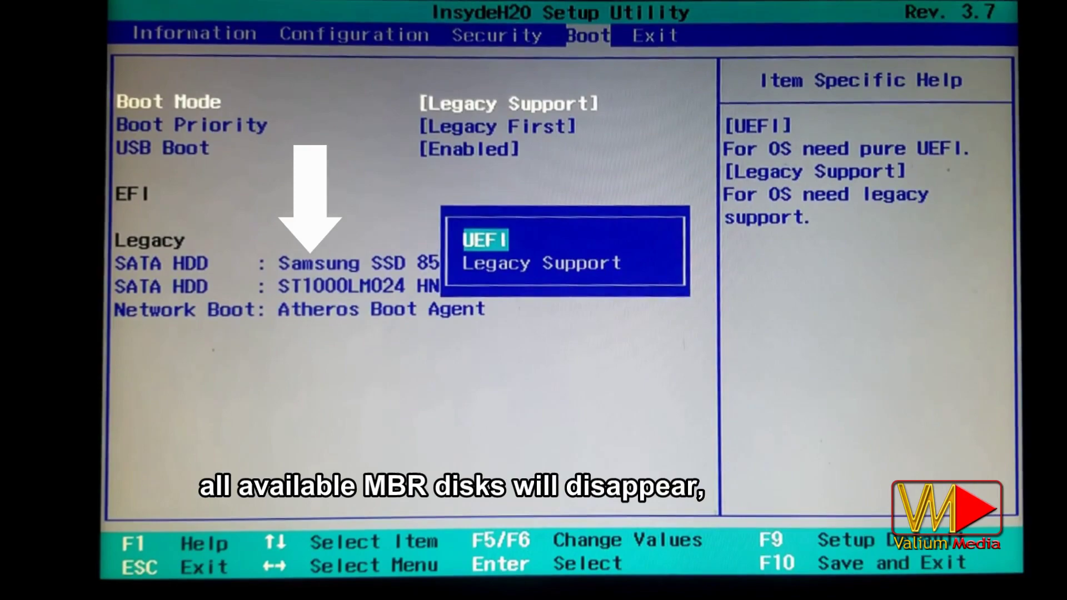
key("Return")
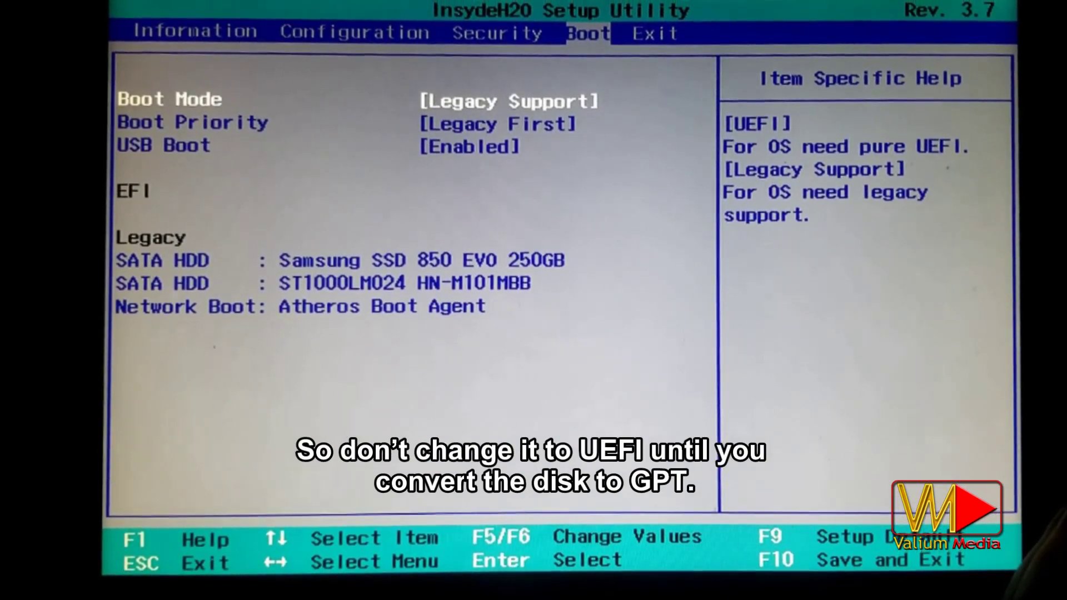
- Exit setup discarding changes so the PC boots into Windows
key("Right")
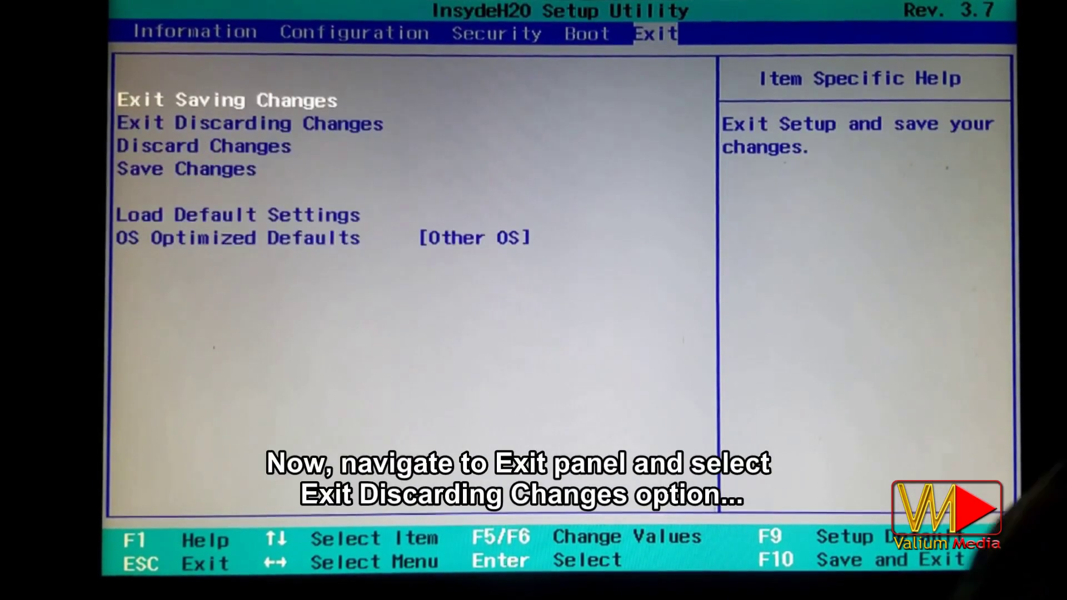
key("Down")
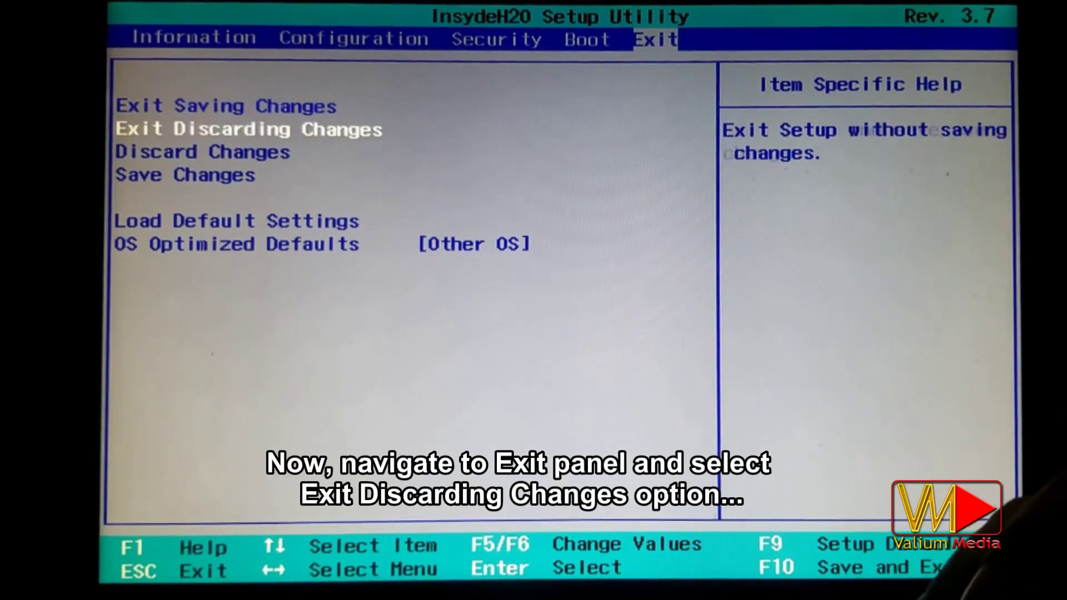
key("Return")
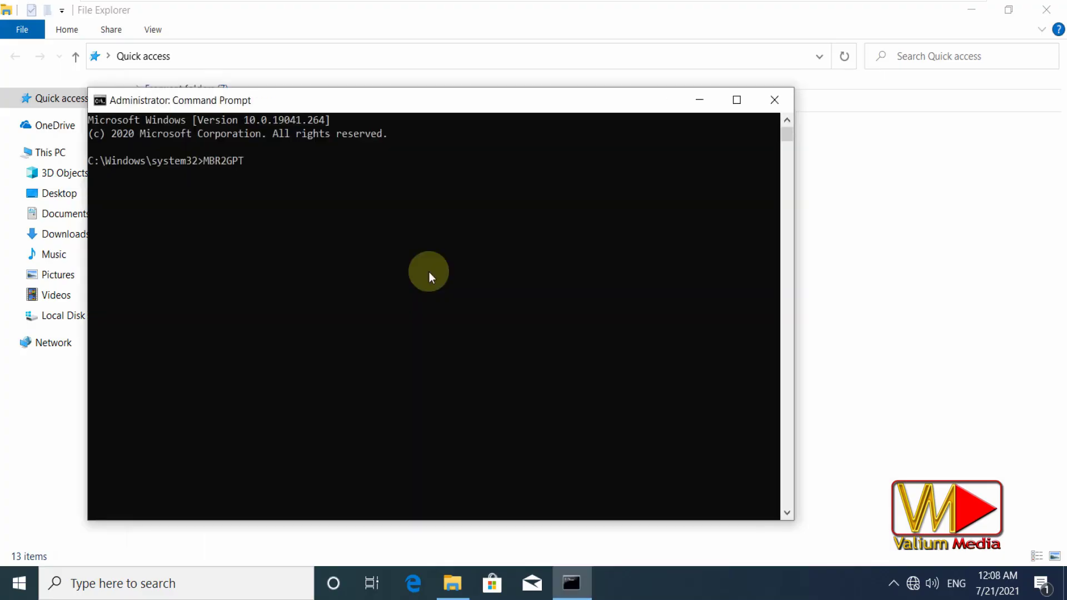
- Run MBR2GPT /CONVERT /ALLOWFULLOS to convert disk 0 to GPT, then bring up the power menu
type("/CONVERT /ALLOWFULL")
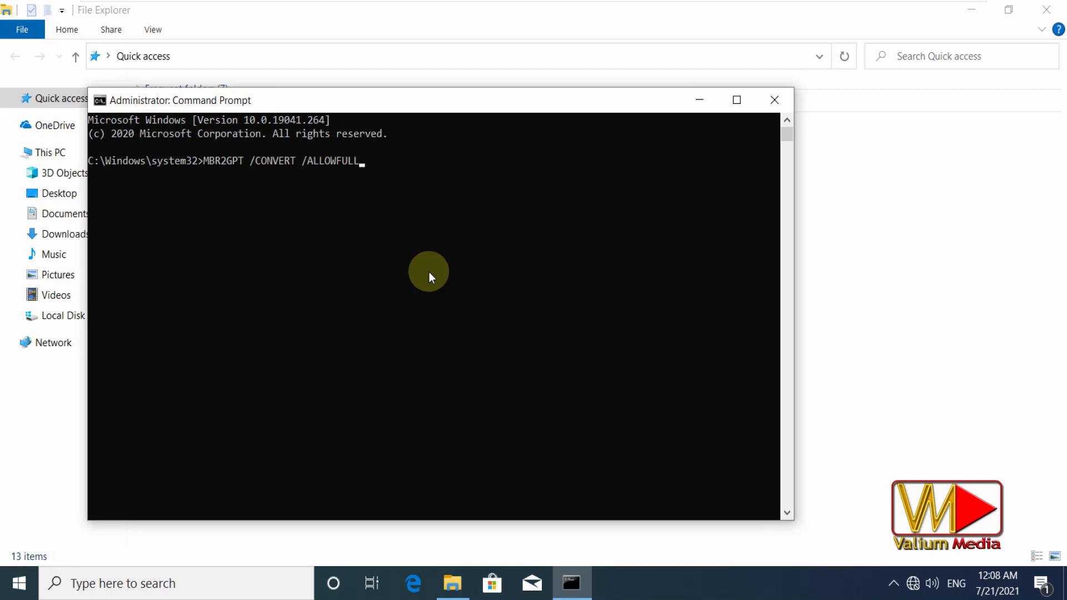
type("OS")
key("Return")
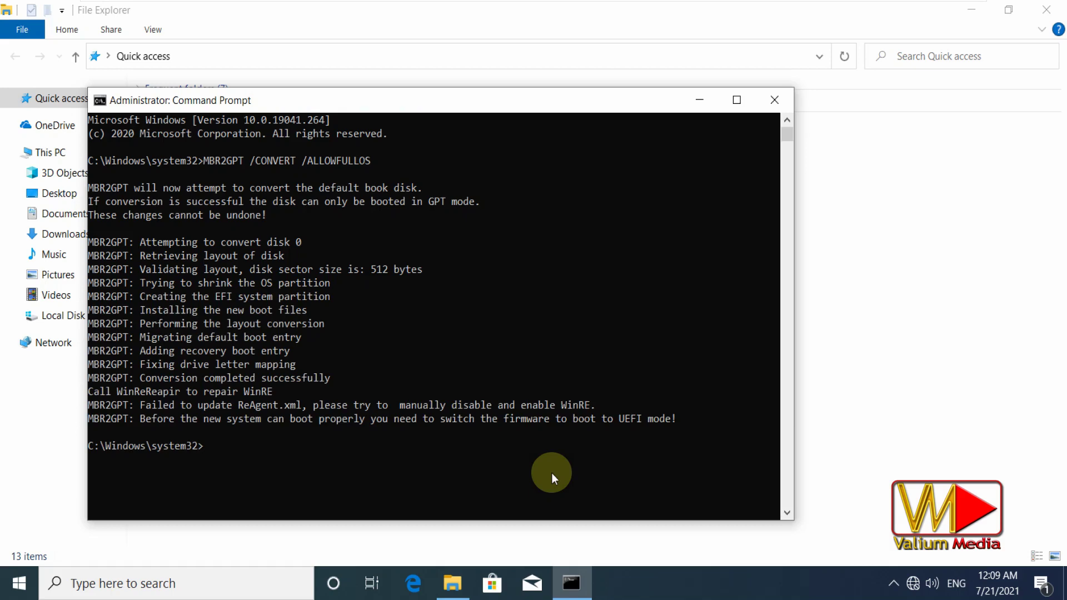
right_click(10, 588)
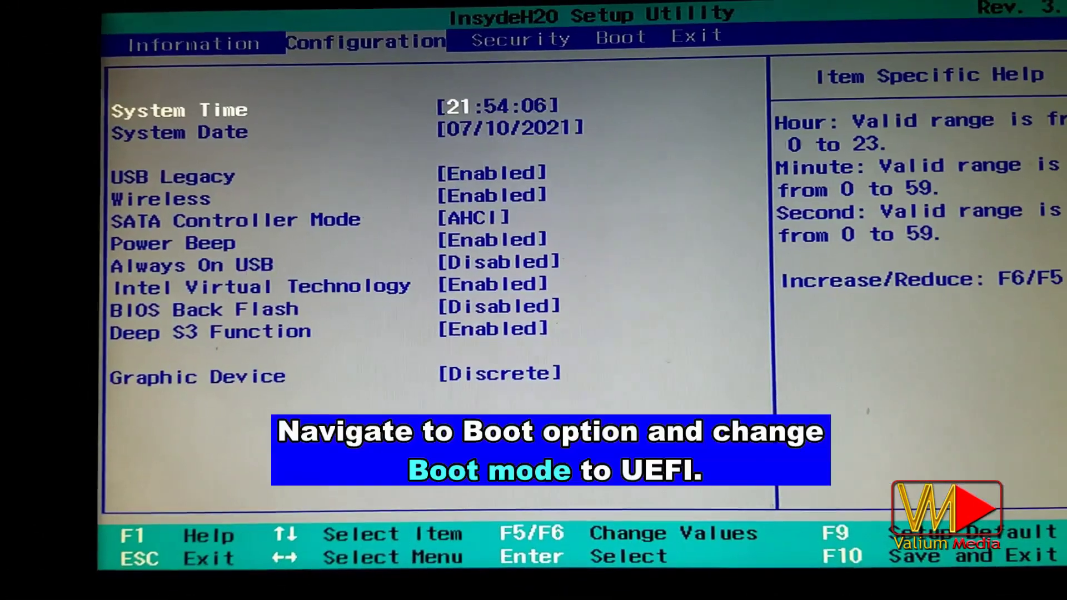
- Set Boot Mode to UEFI on the Boot page
key("Right")
key("Right")
key("Return")
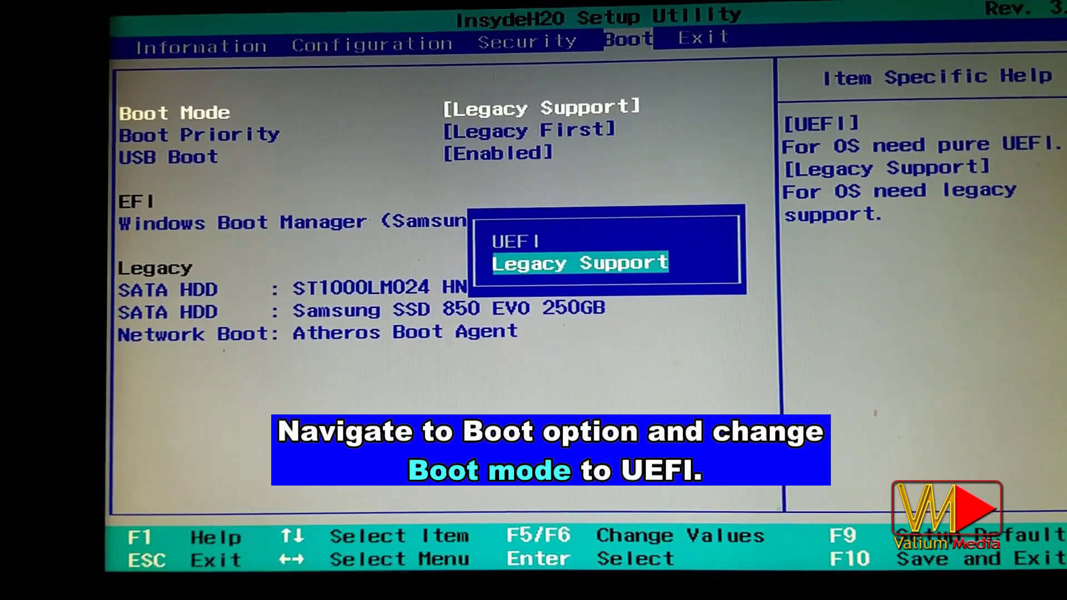
key("Up")
key("Return")
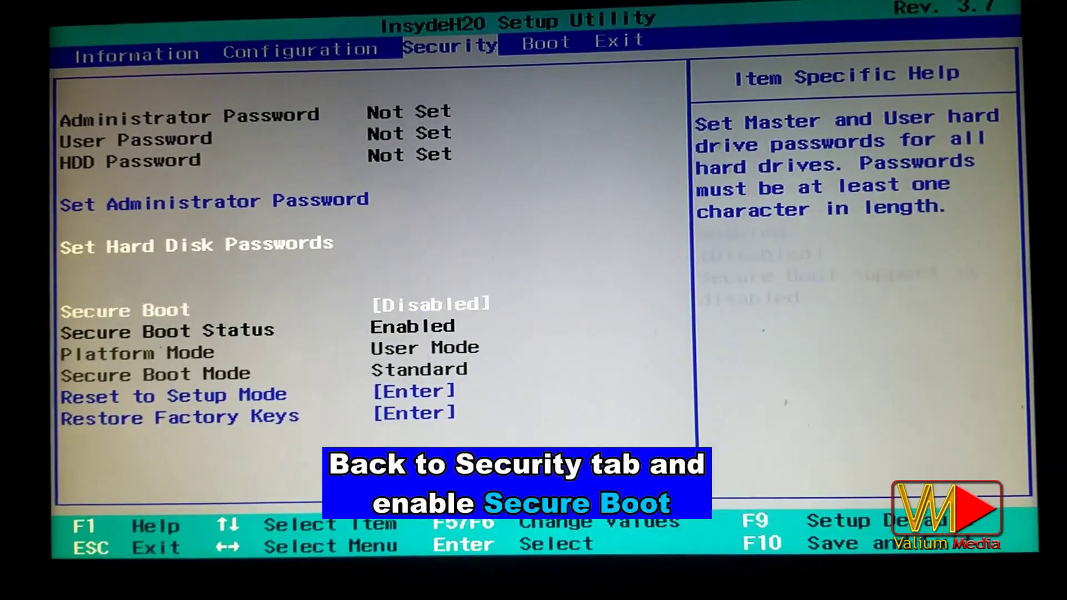
- Set Secure Boot to Enabled and exit setup saving changes
key("Return")
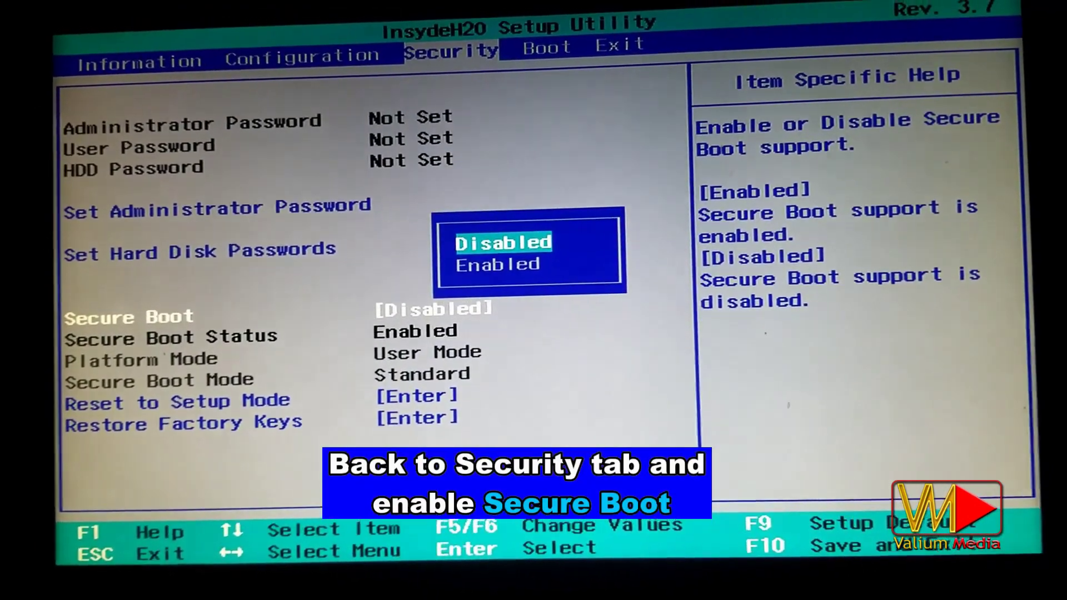
key("Down")
key("Return")
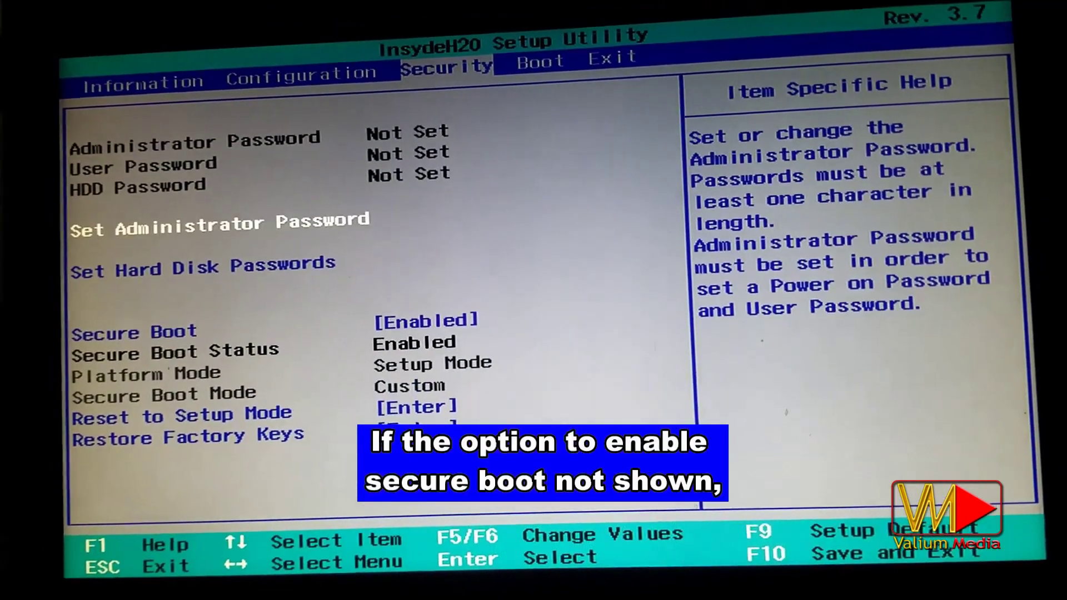
key("Right")
key("Right")
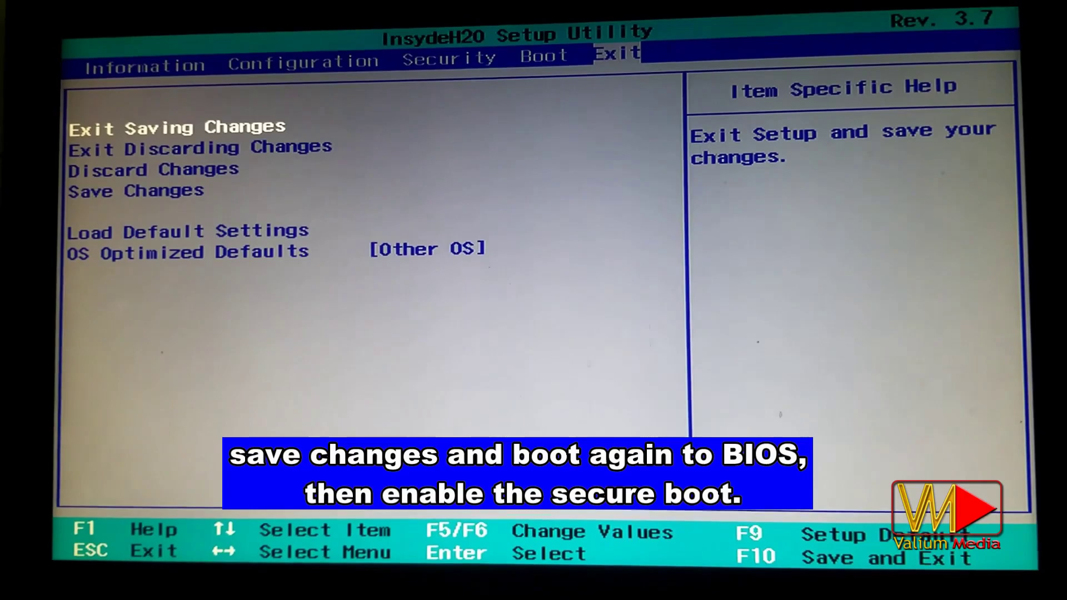
key("Return")
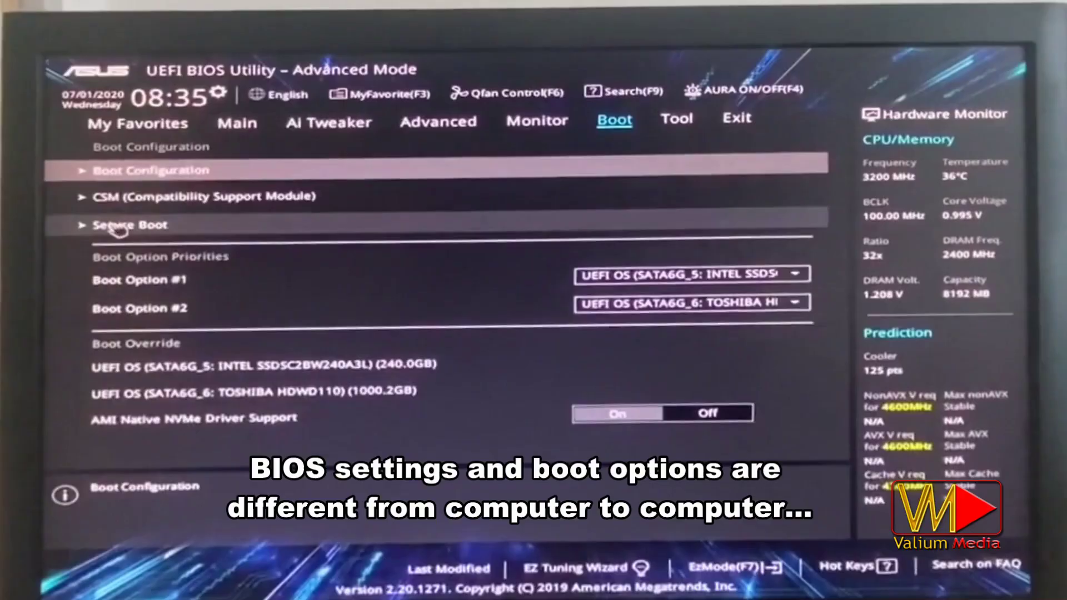
- Set Secure Boot OS Type to Other OS, enable Launch CSM, then view Advanced Boot Options
left_click(115, 228)
left_click(667, 208)
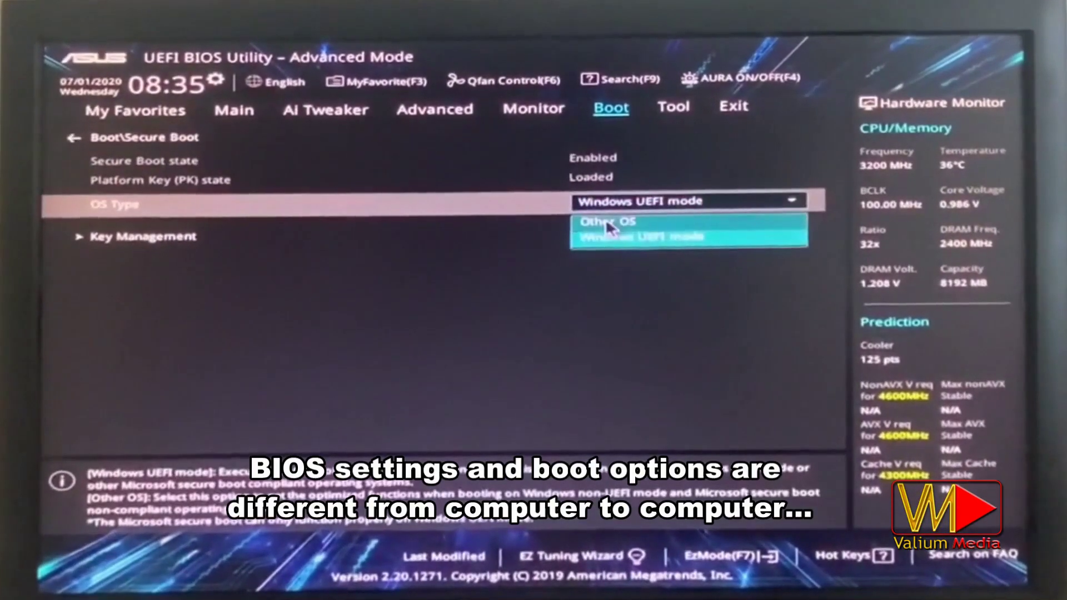
left_click(606, 221)
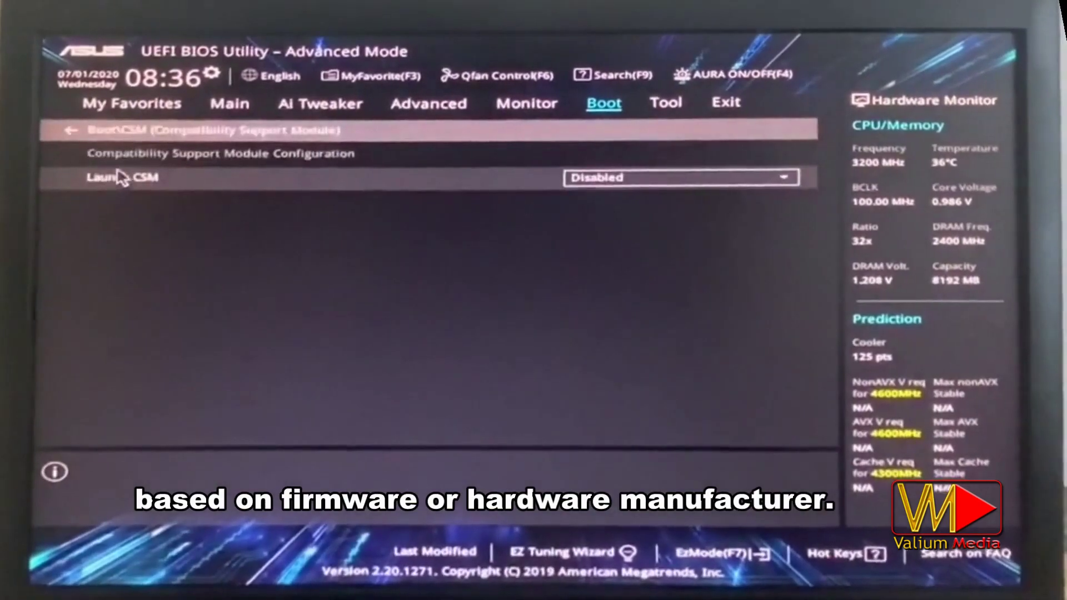
left_click(611, 178)
left_click(589, 212)
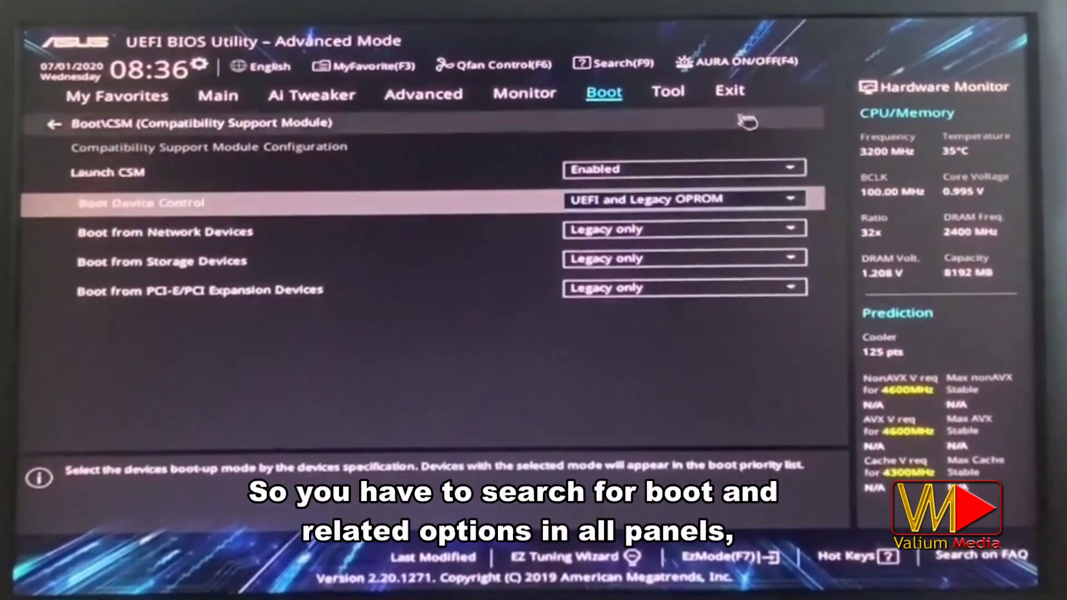
left_click(728, 91)
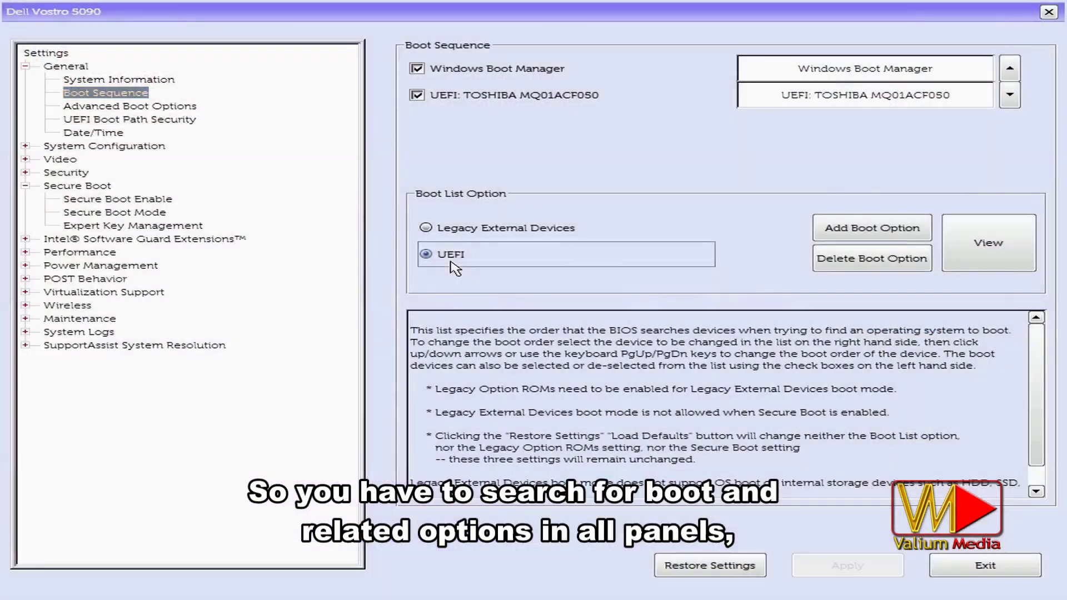
left_click(131, 106)
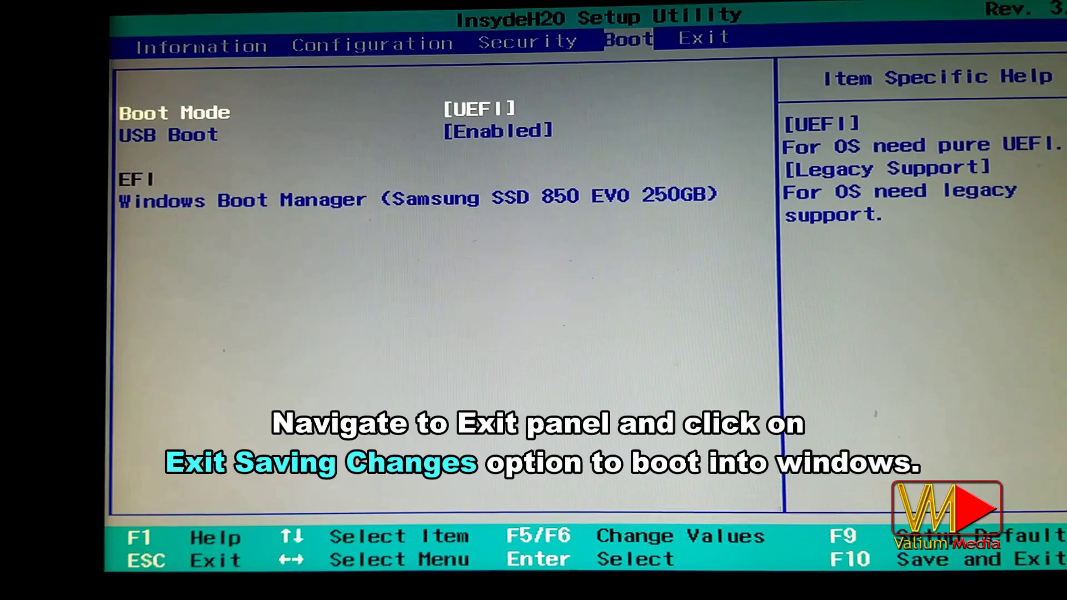
- Exit BIOS setup saving changes, then bring up File Explorer once Windows boots
key("Right")
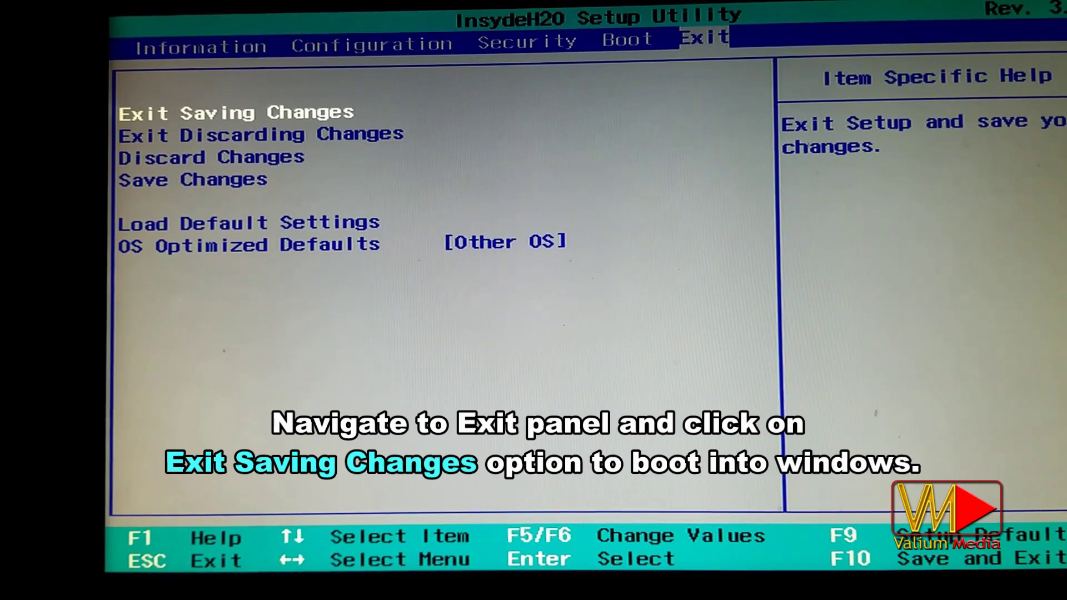
key("Return")
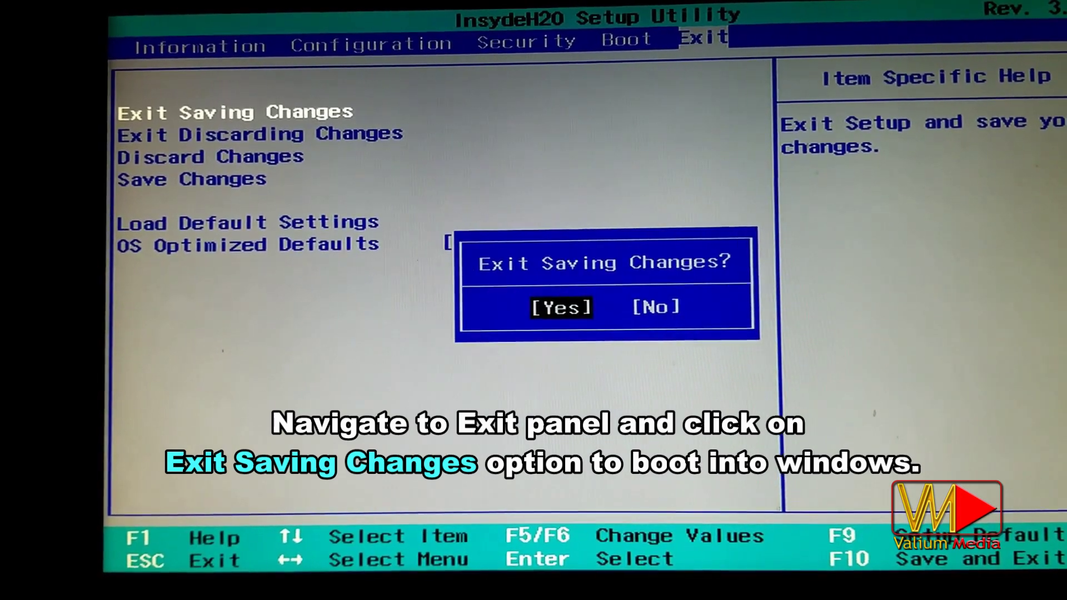
key("Return")
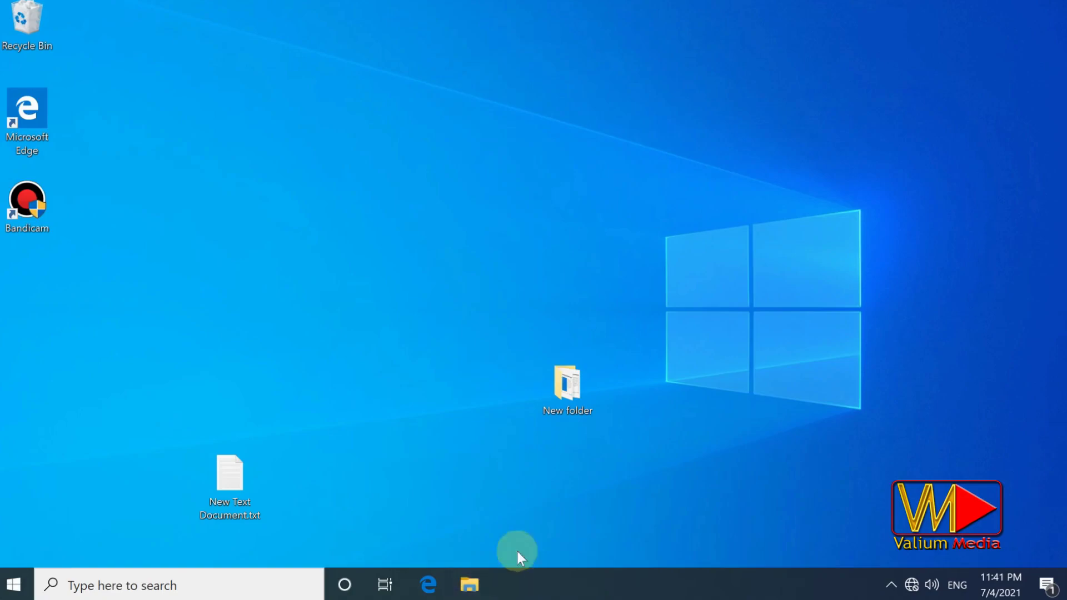
left_click(469, 583)
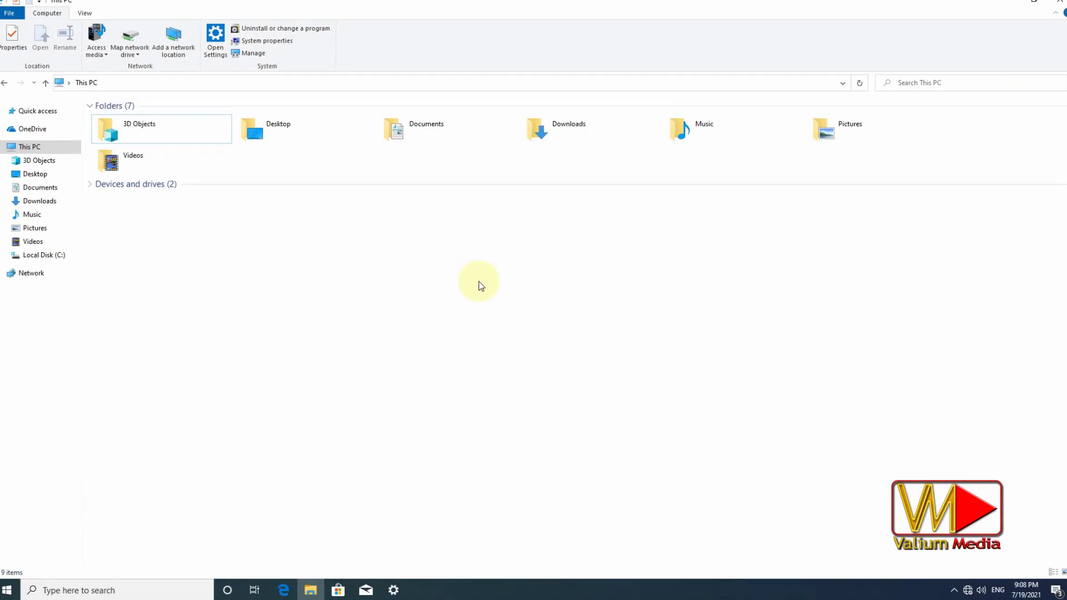
- Restart into recovery and choose Troubleshoot > Advanced options > UEFI Firmware Settings
right_click(6, 591)
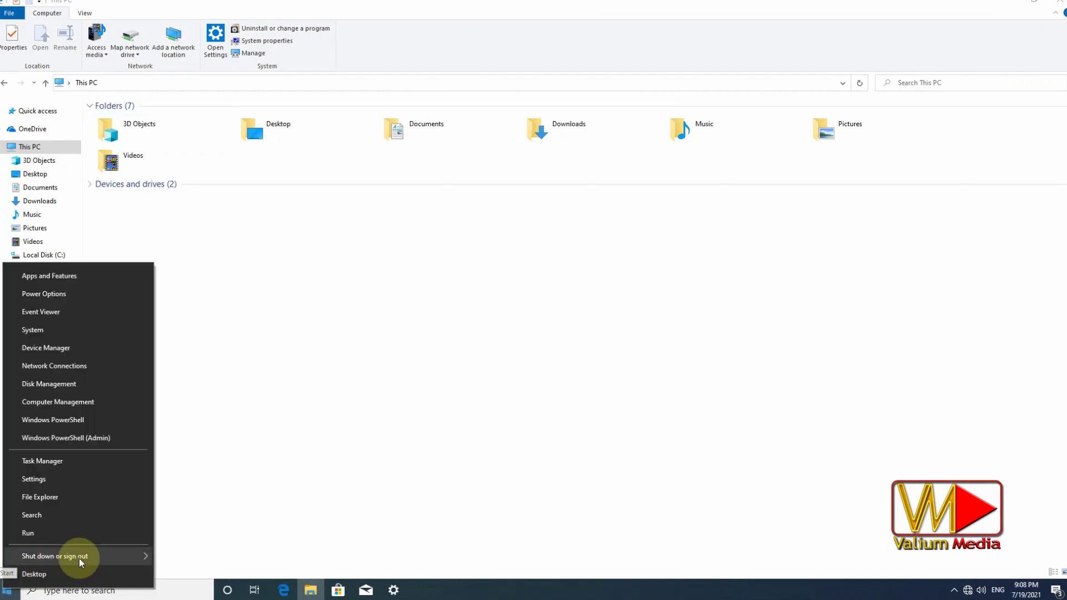
mouse_move(79, 558)
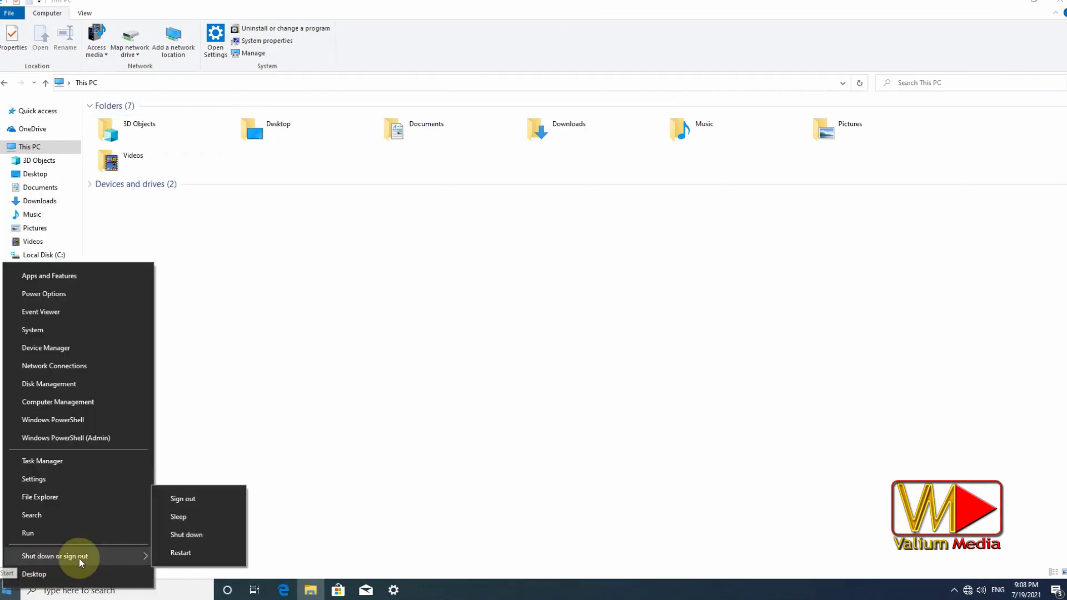
left_click(191, 554)
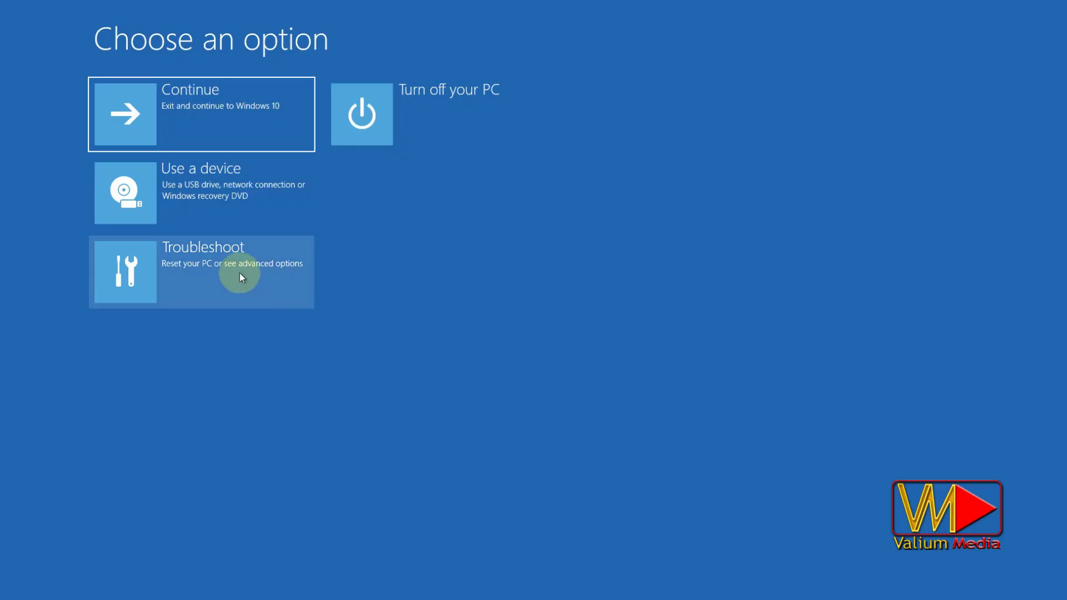
left_click(239, 272)
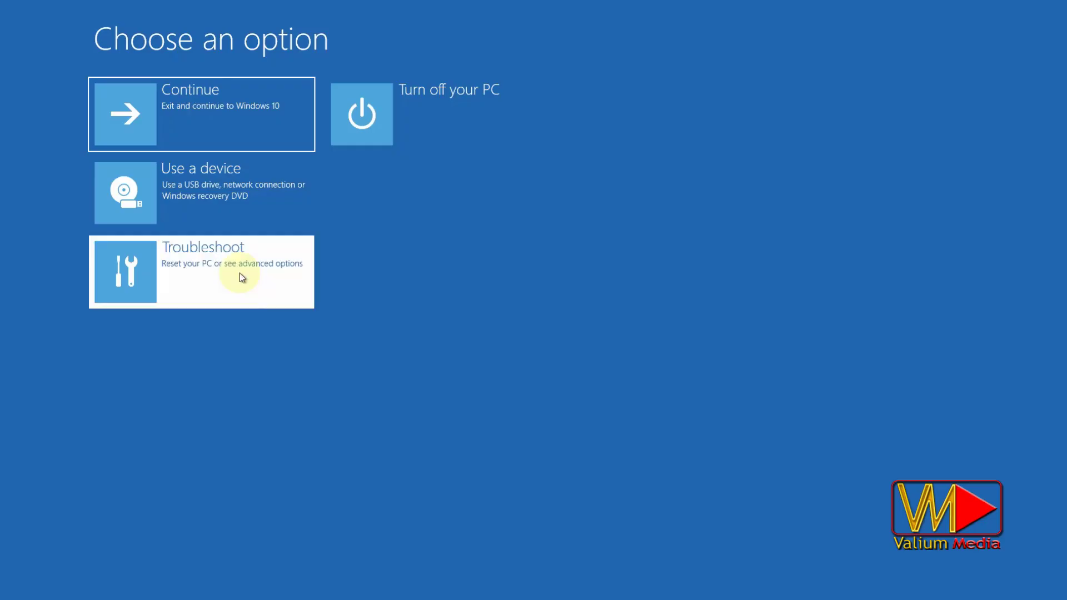
left_click(162, 195)
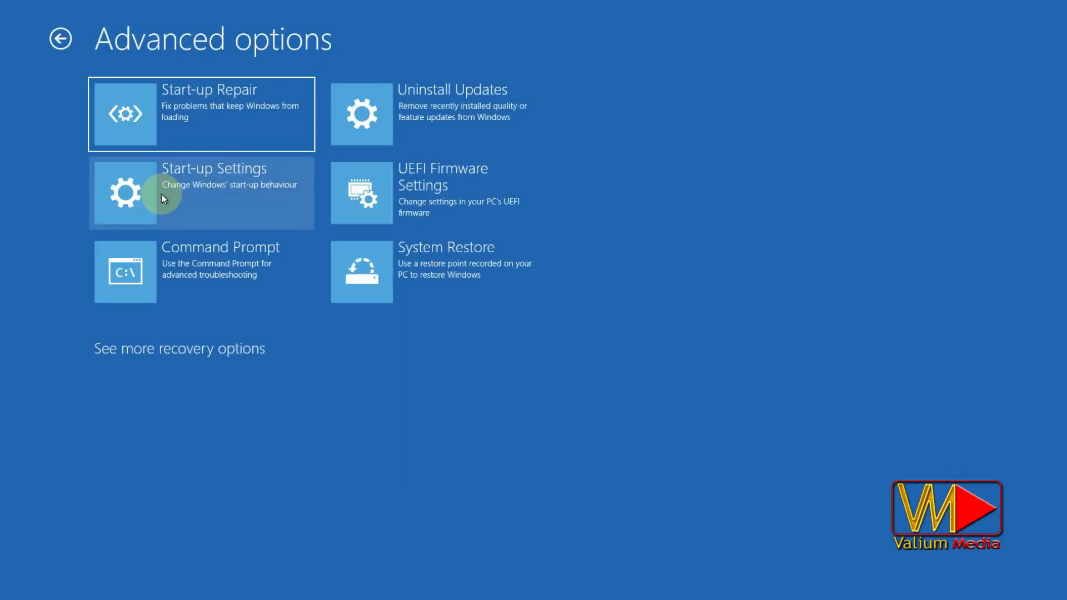
left_click(419, 204)
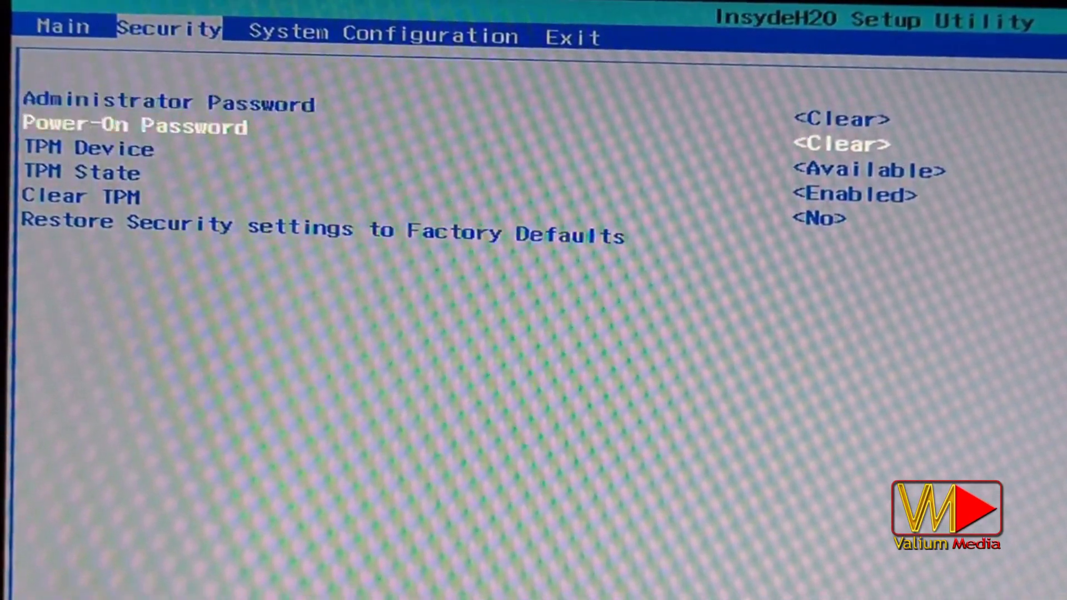
key("Down")
key("Down")
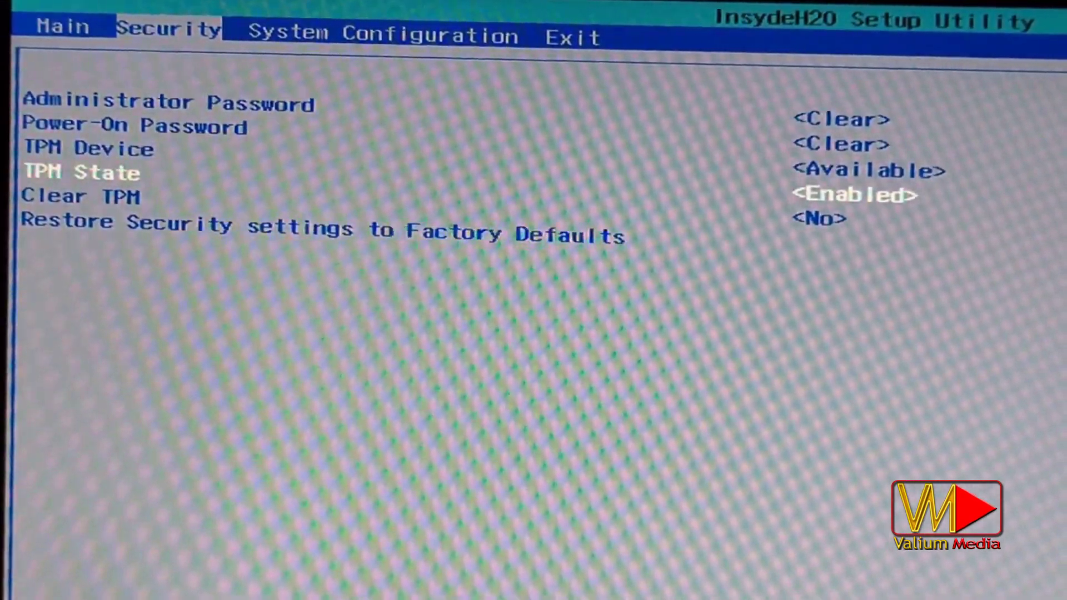
- Set TPM State to Enabled and turn on TPM 2.0 Security in the BIOS
key("Return")
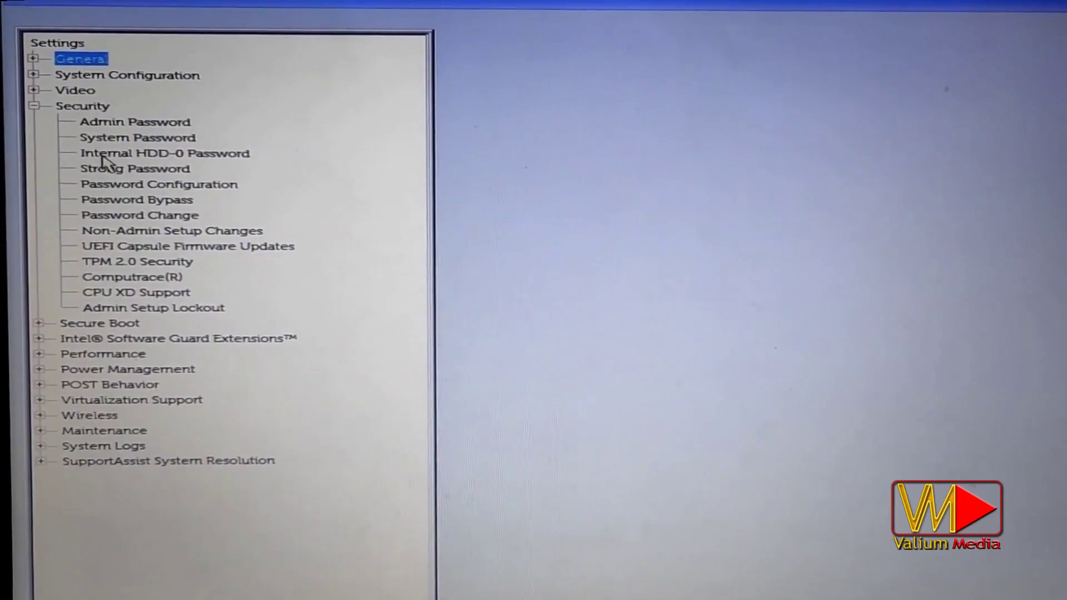
left_click(123, 265)
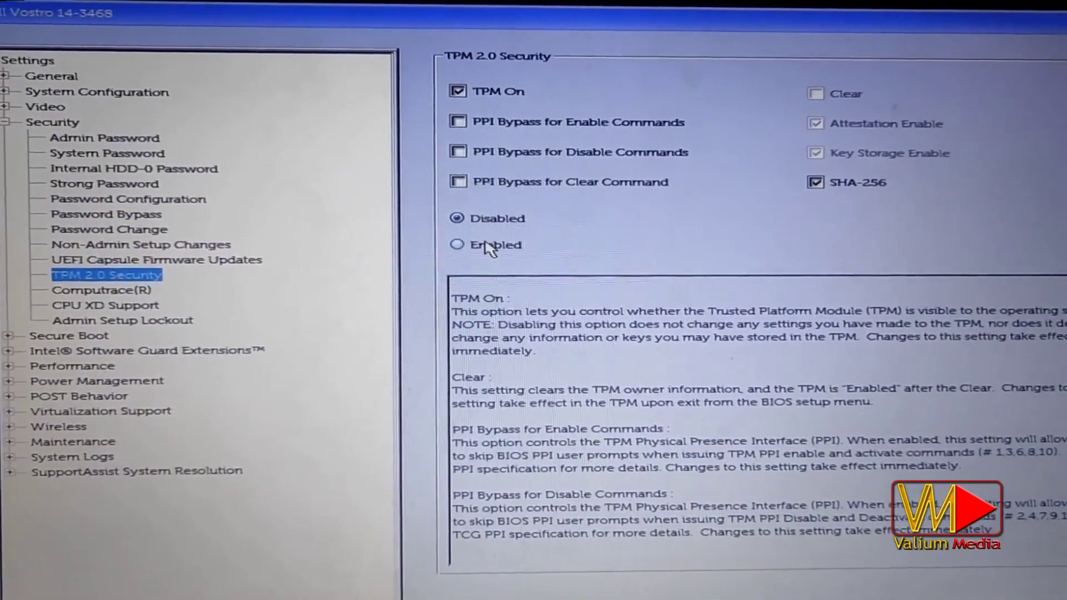
left_click(488, 247)
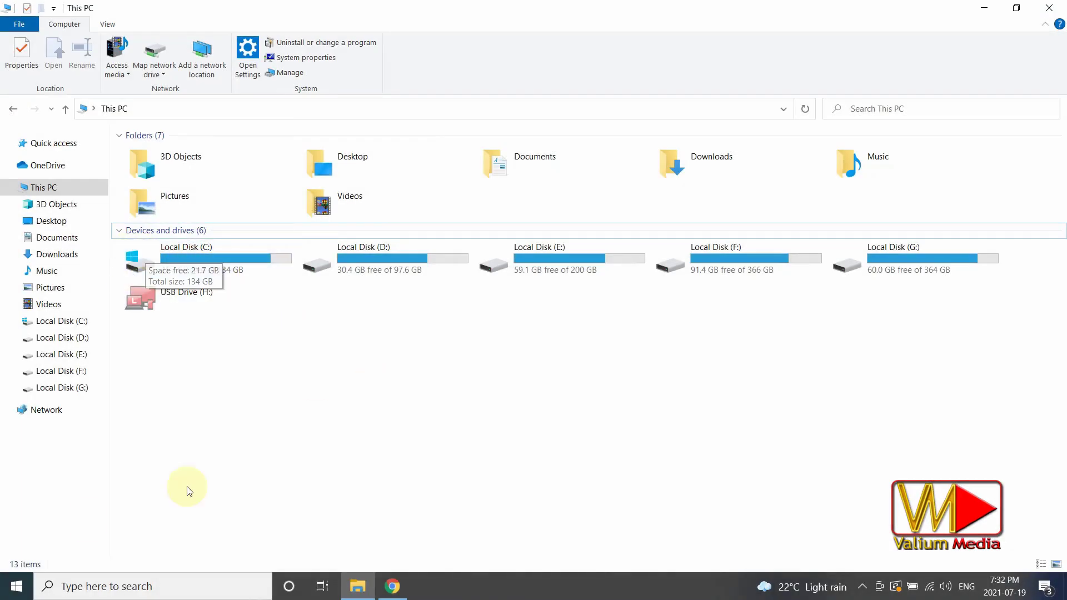
- Restart from Settings > Update & Security to finish the pending update, then check for updates again
right_click(5, 594)
left_click(91, 465)
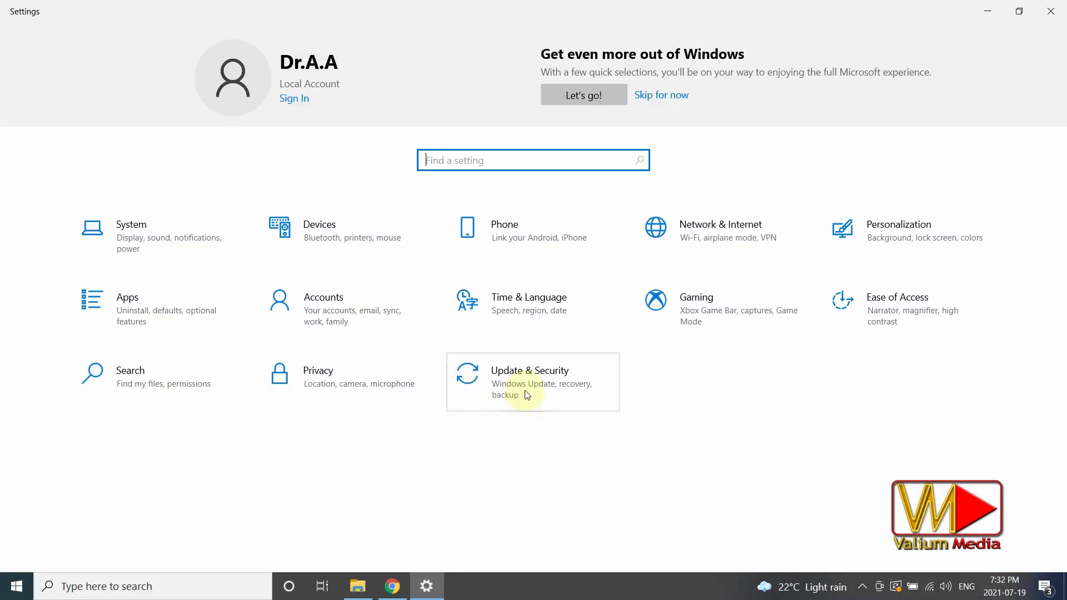
left_click(527, 396)
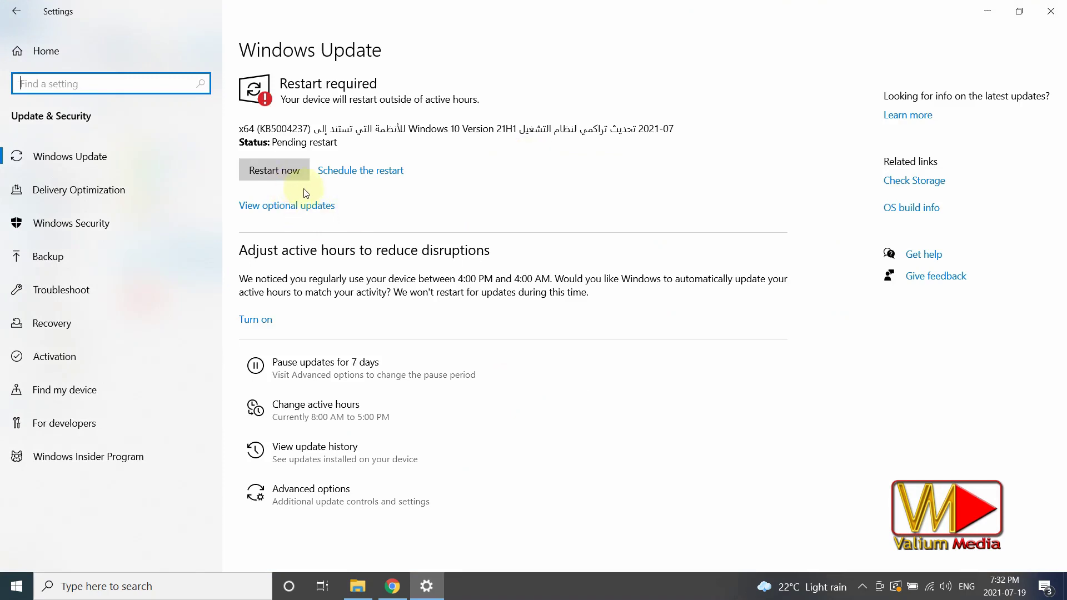
left_click(275, 171)
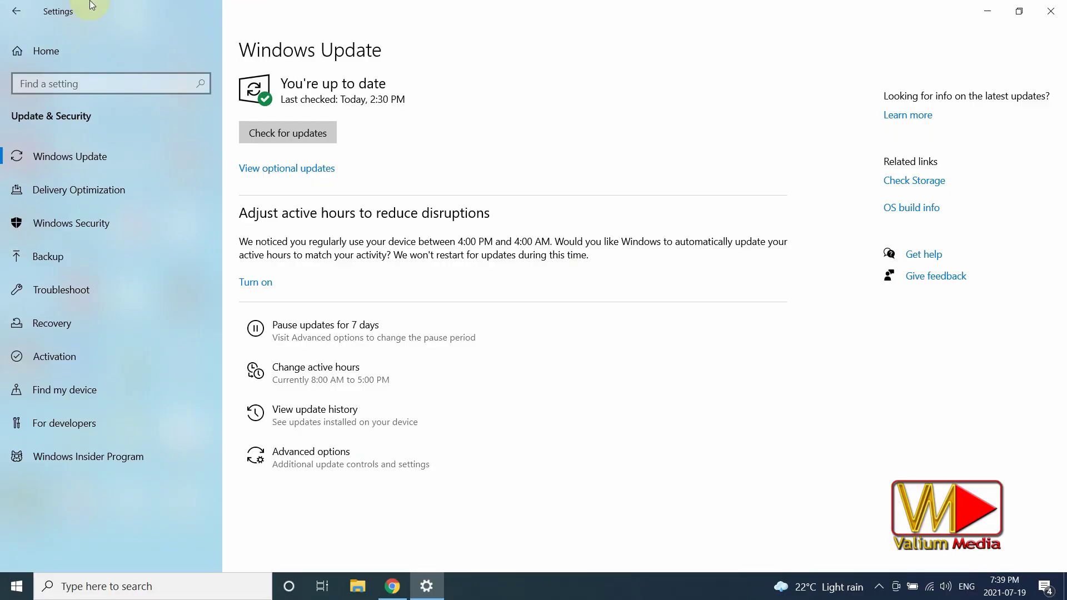
left_click(286, 134)
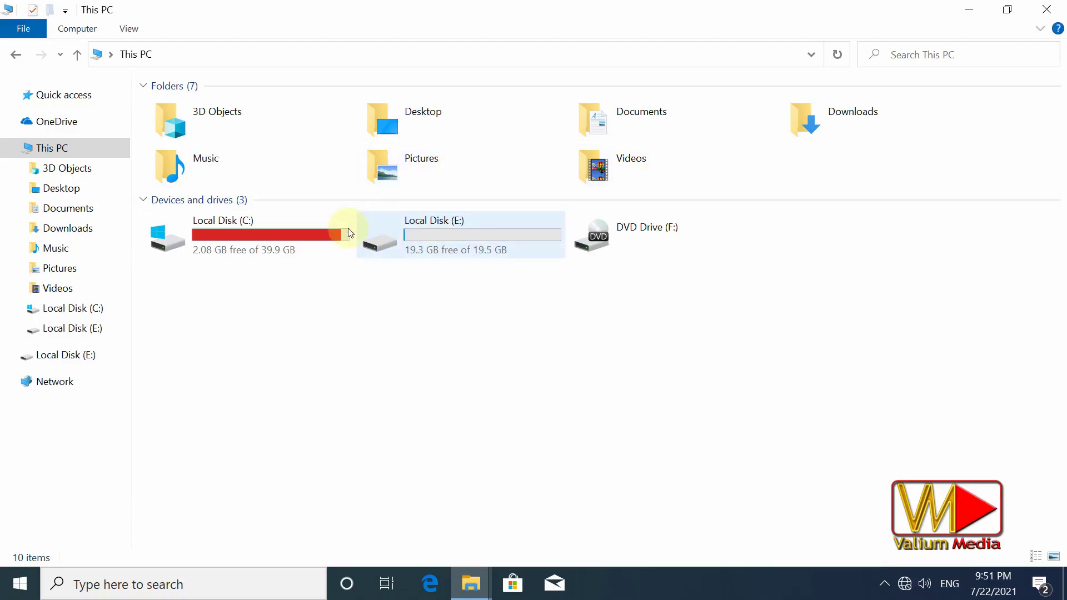
- Delete the New folder from the Desktop folder
double_click(298, 236)
left_click(55, 149)
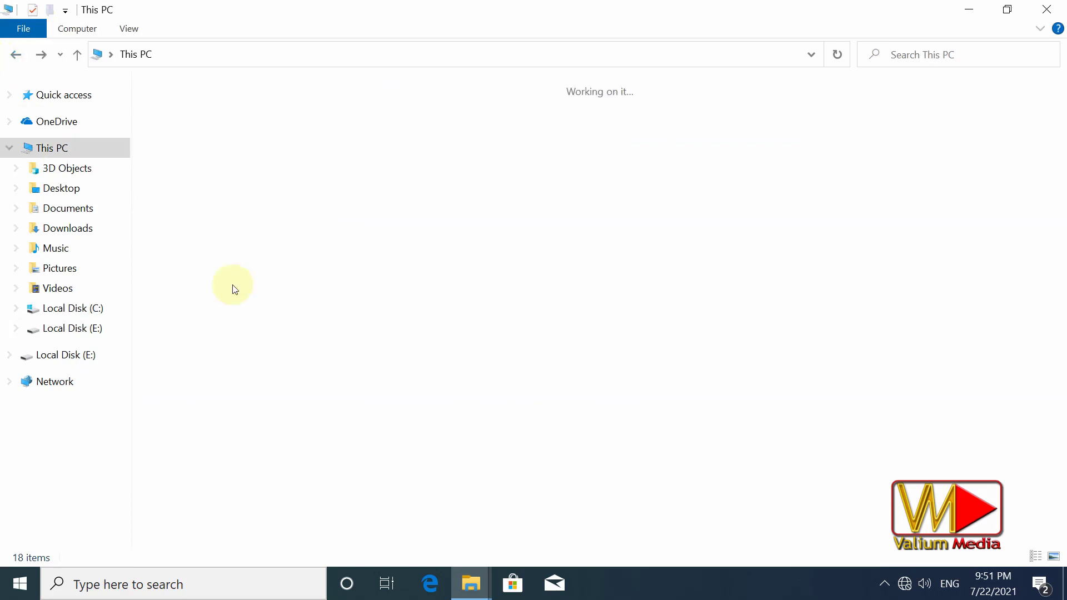
left_click(58, 194)
right_click(187, 108)
left_click(223, 428)
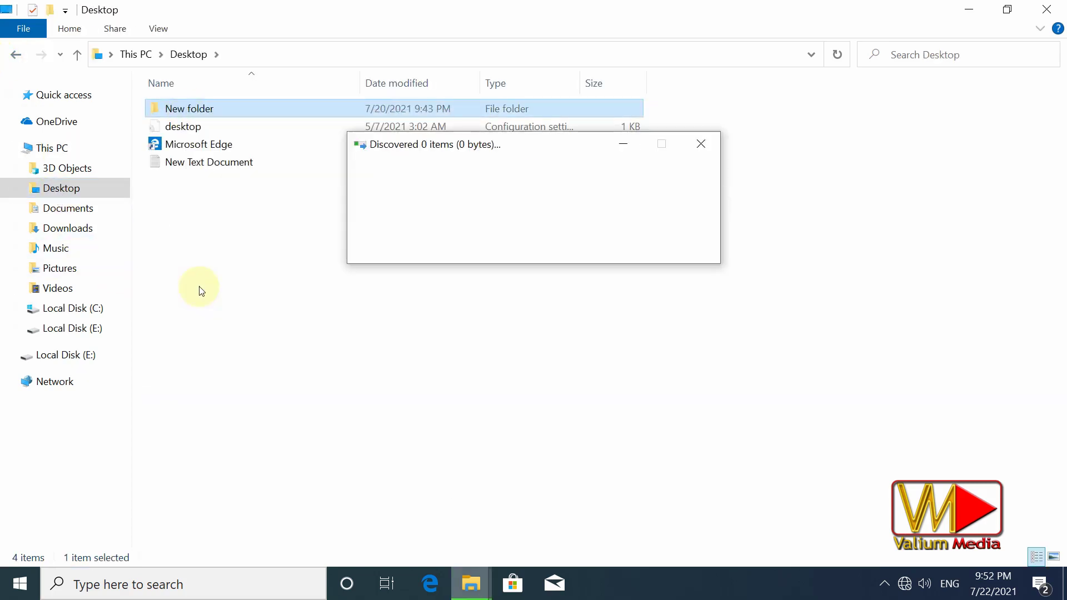
- Permanently delete everything in Documents, including the system file
left_click(68, 208)
key("ctrl+a")
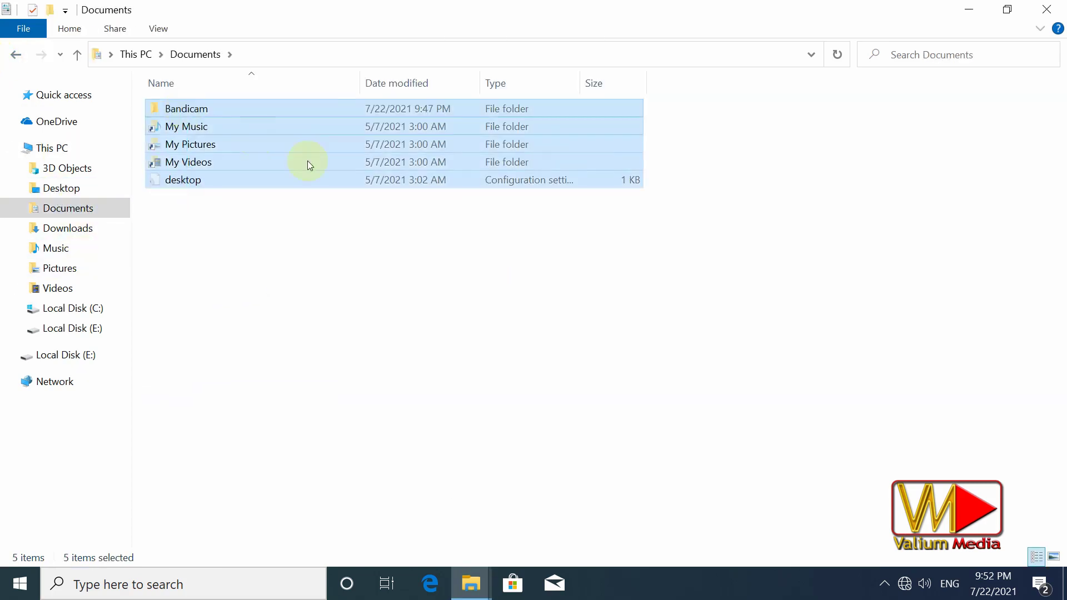
key("shift+Delete")
key("Return")
left_click(502, 320)
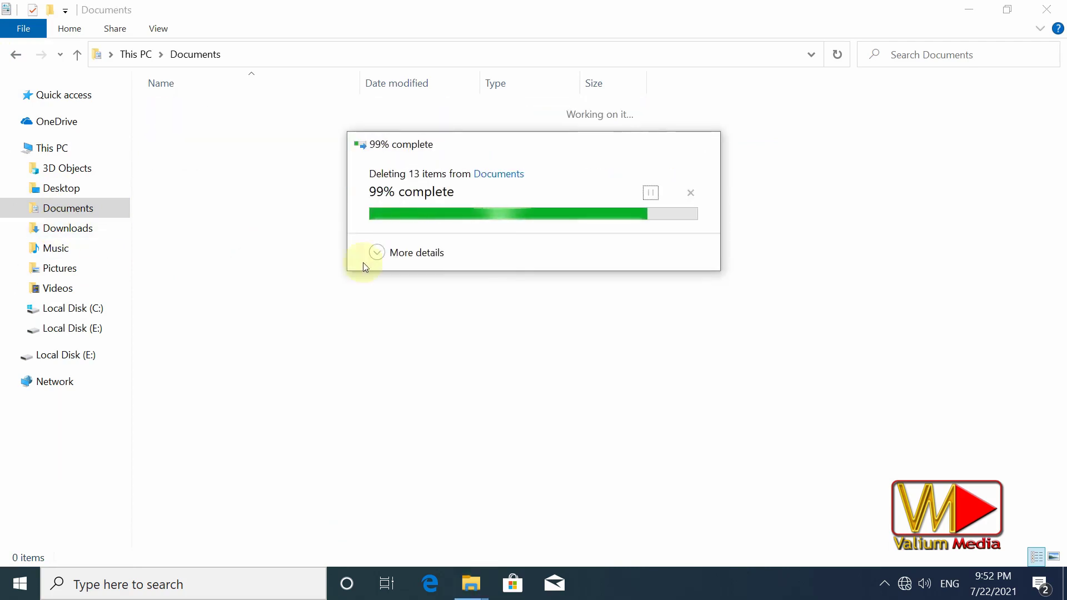
- Permanently delete the Bandicam folder from Downloads and check Music, Pictures and Videos
left_click(69, 227)
key("ctrl+a")
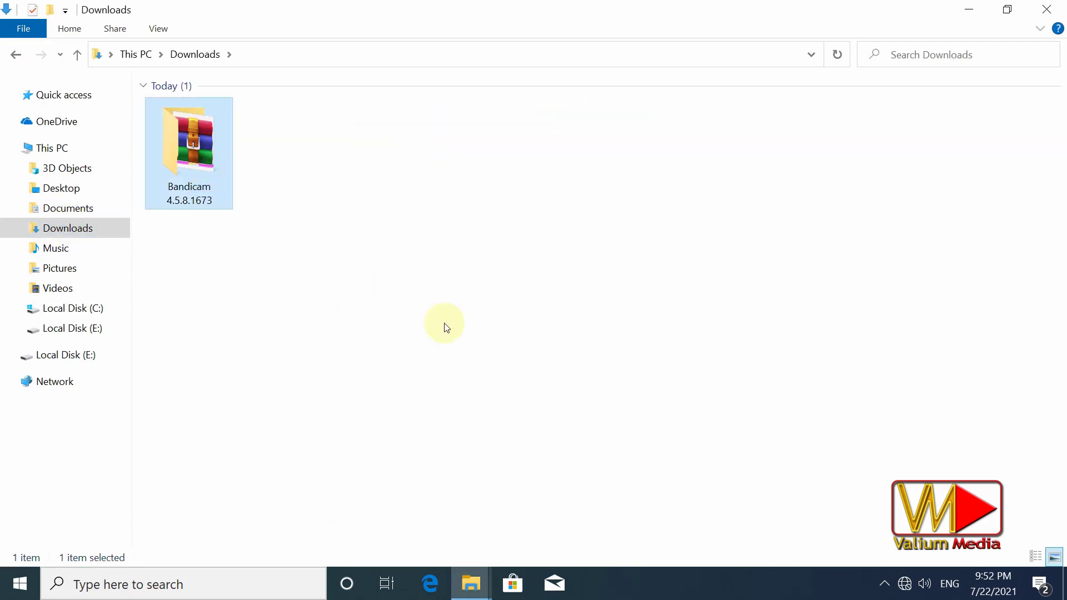
key("shift+Delete")
left_click(591, 343)
left_click(61, 250)
left_click(59, 268)
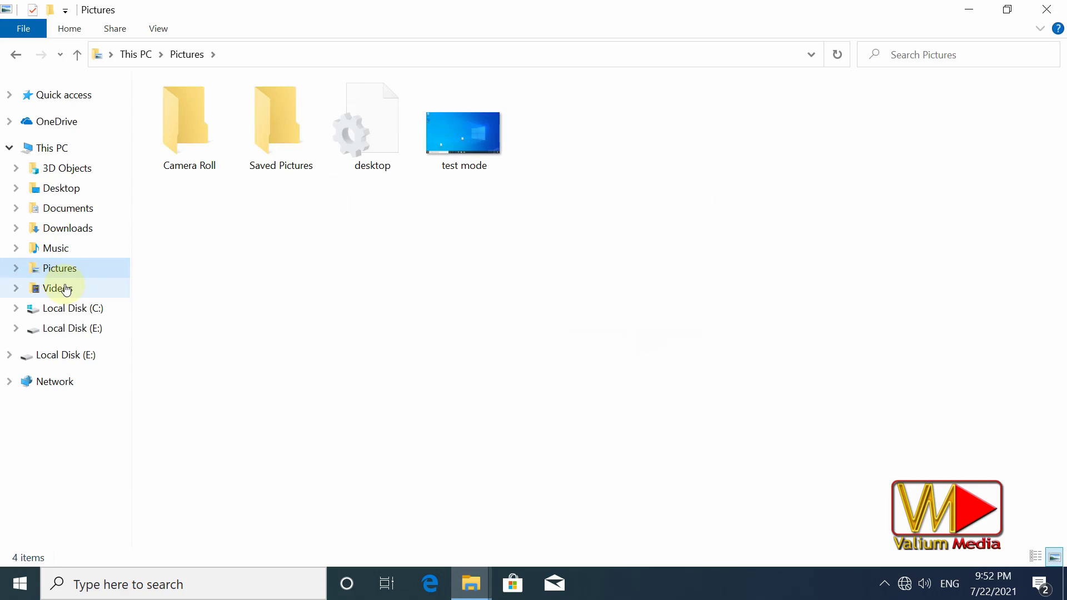
left_click(63, 288)
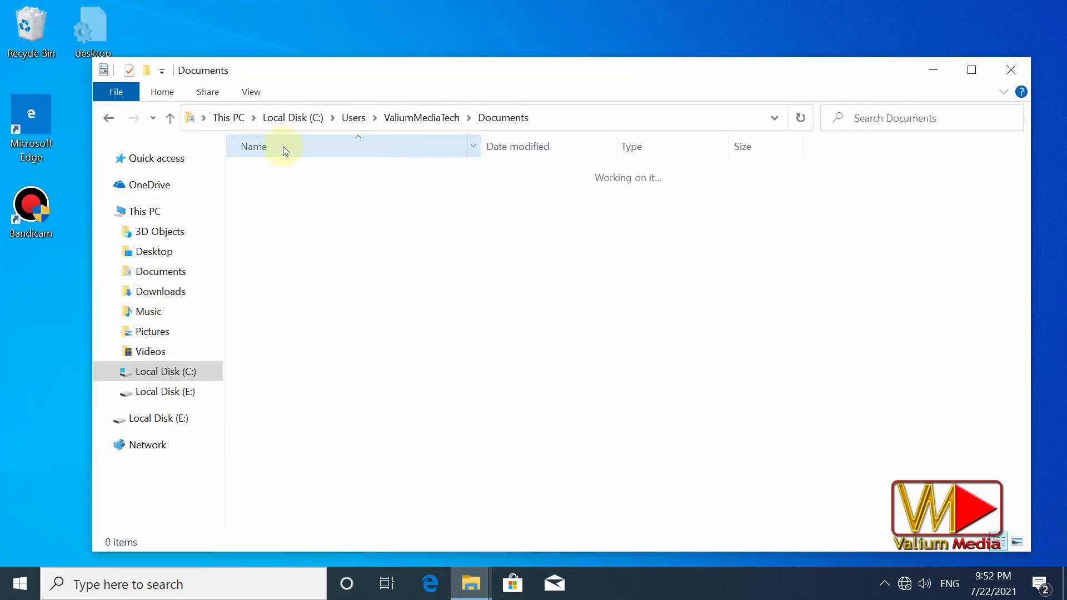
- Empty the Recycle Bin from the desktop, permanently deleting its 3 items
key("super+d")
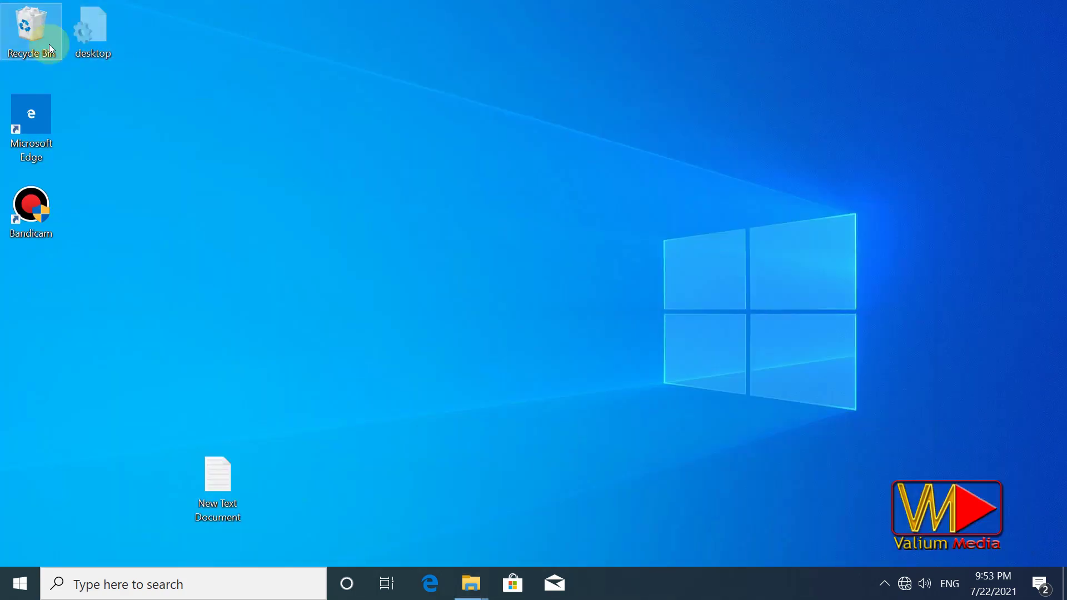
right_click(32, 37)
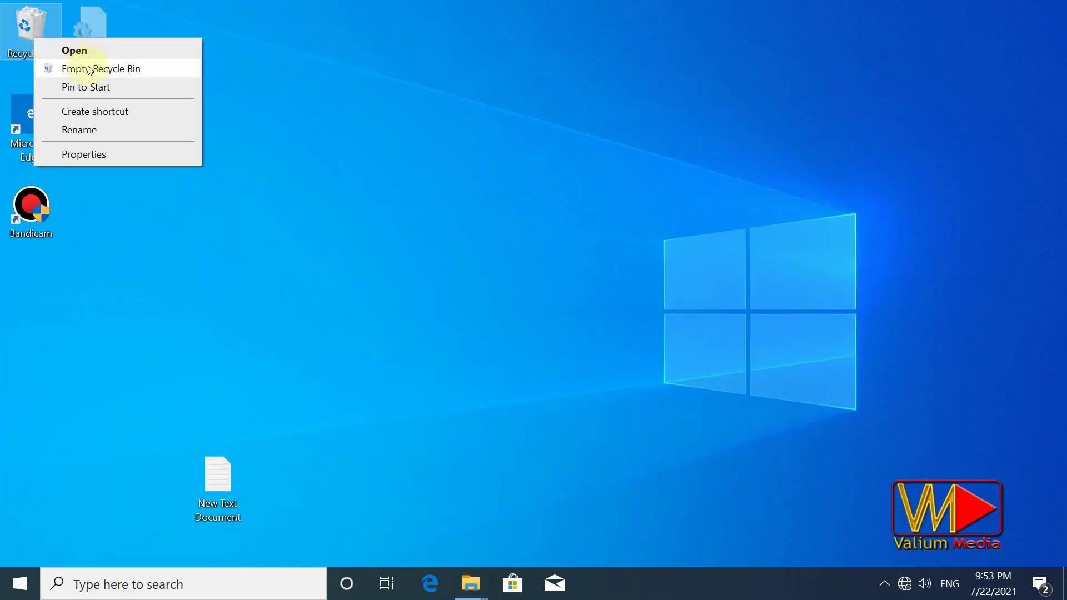
left_click(143, 69)
left_click(585, 305)
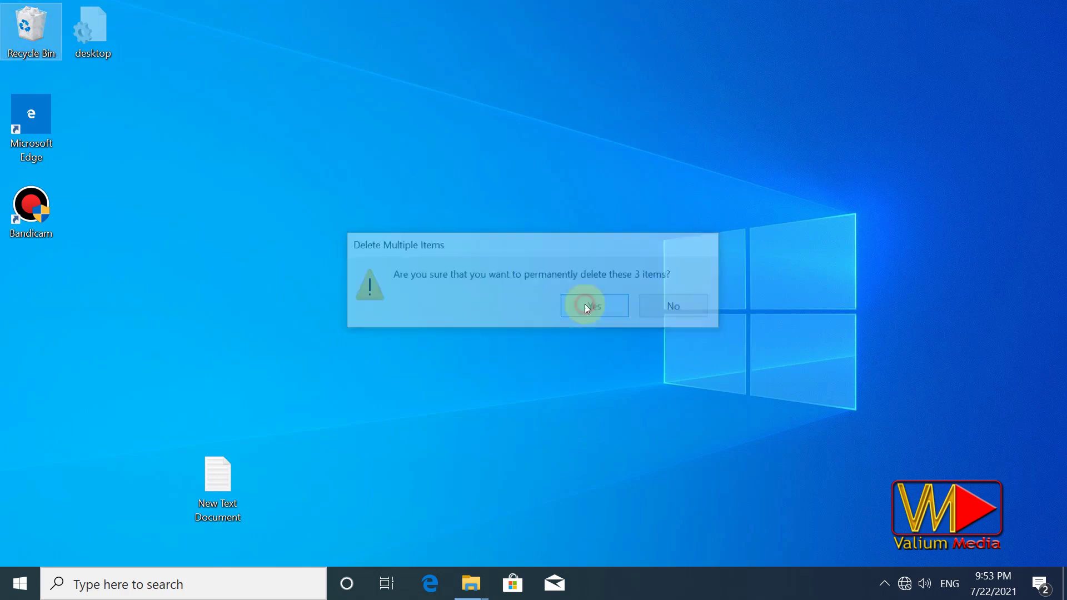
left_click(570, 303)
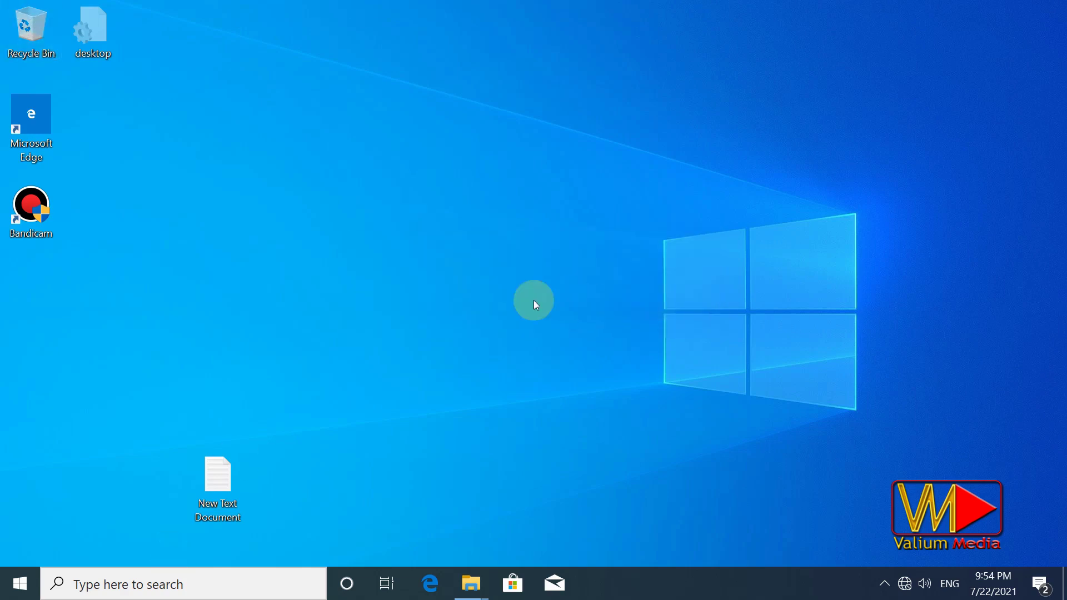
- Launch Disk Clean-up through a cleanmgr search and select drive C:
left_click(327, 583)
type("cleanmgr")
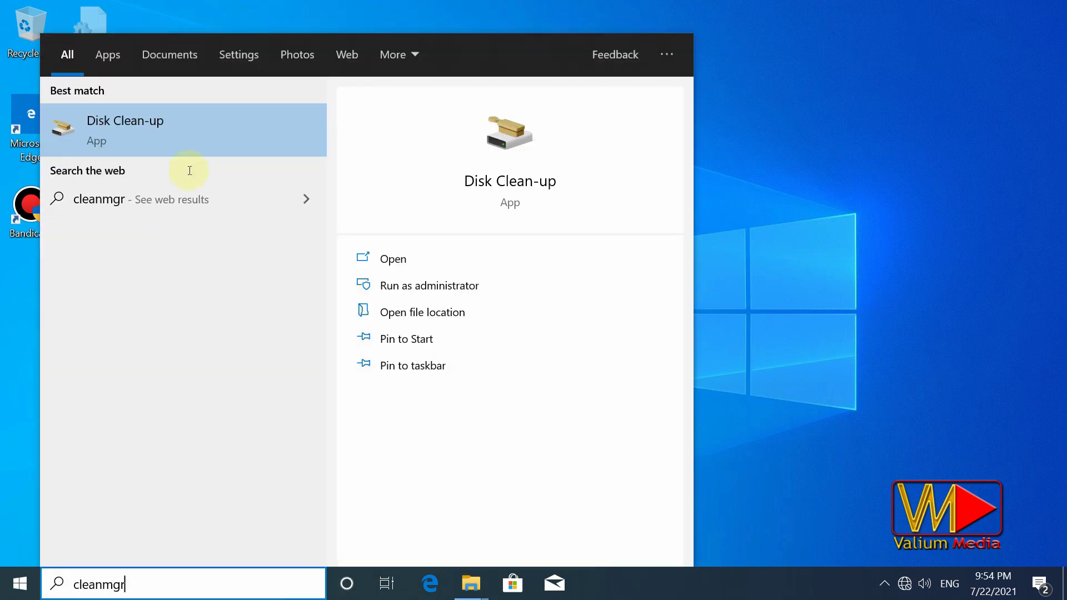
left_click(143, 135)
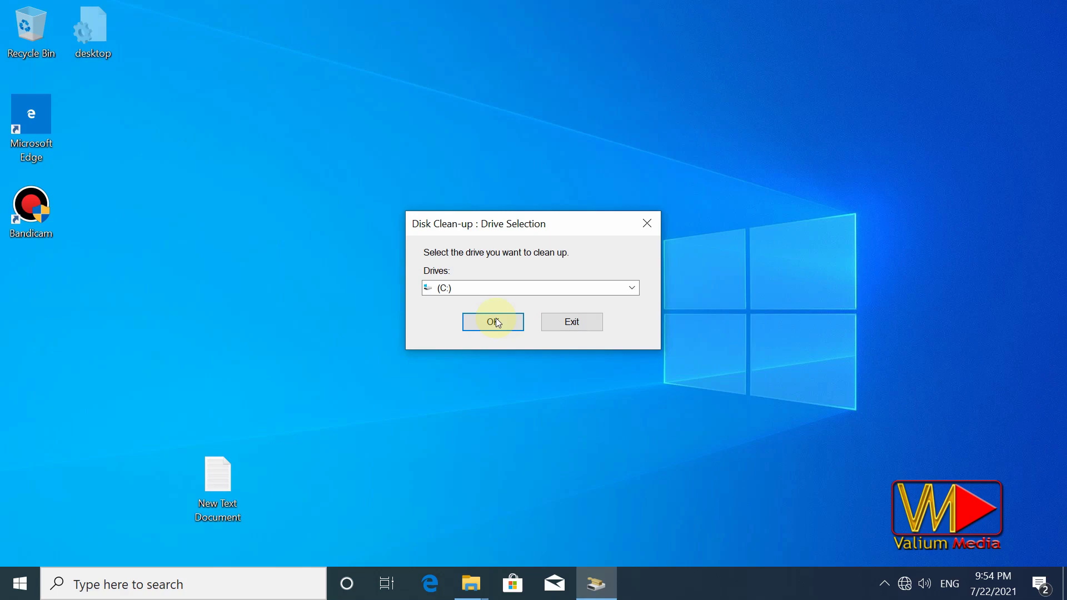
left_click(492, 322)
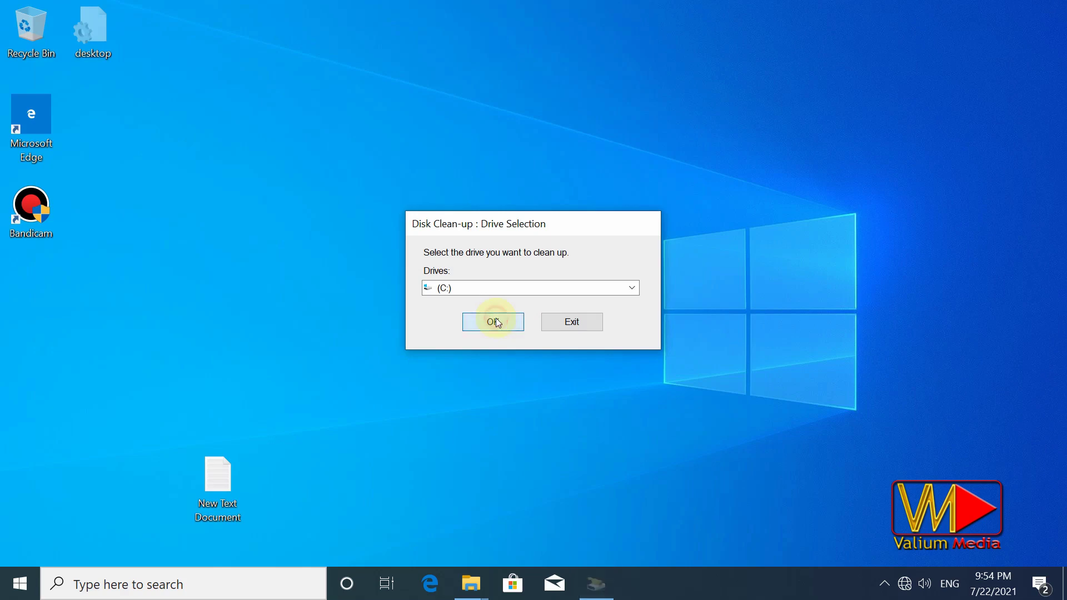
- Rescan C: including system files and delete the ticked categories, about 14.9 MB
left_click(153, 425)
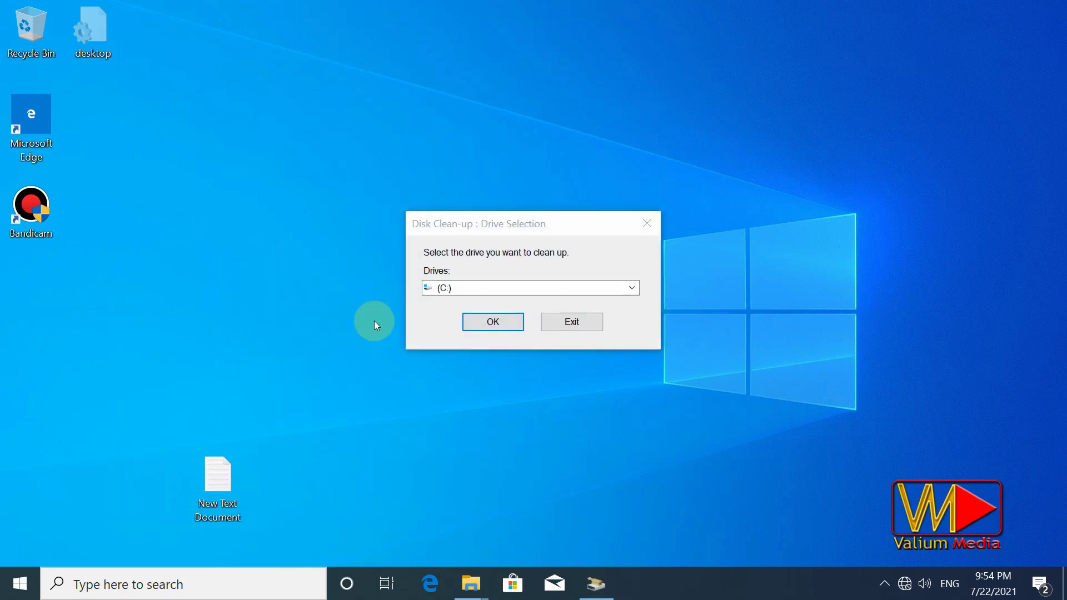
left_click(489, 321)
left_click_drag(419, 254, 418, 281)
left_click(334, 500)
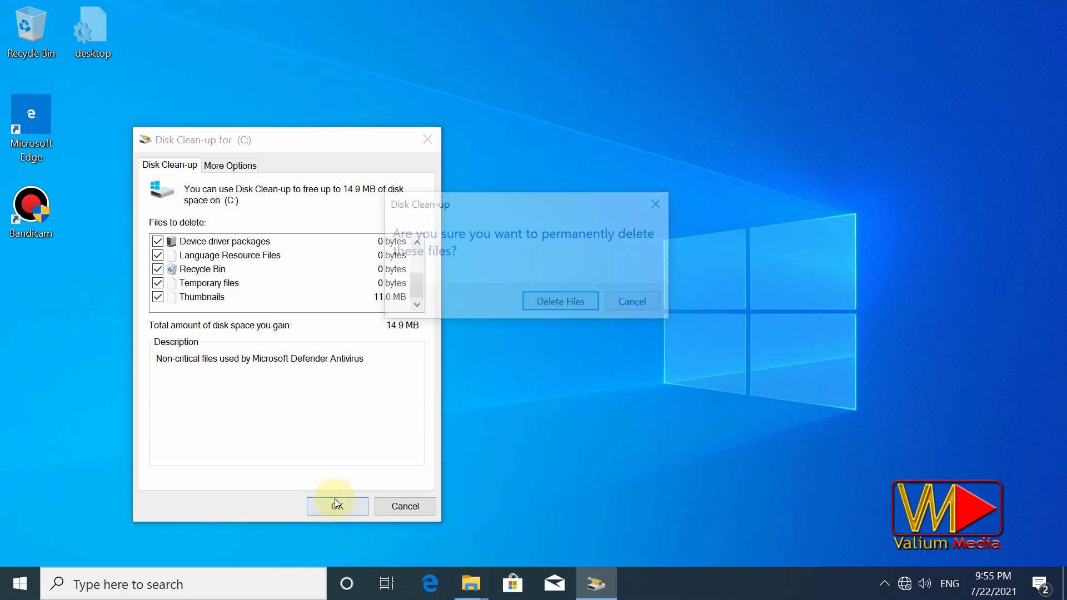
left_click(552, 302)
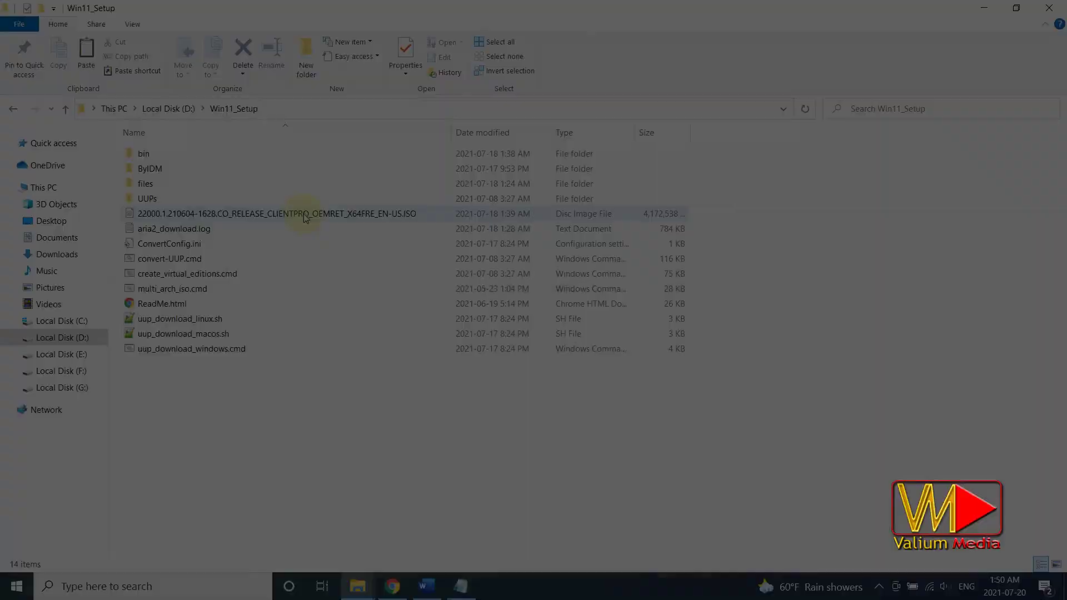
- Mount the Windows 11 ISO and run setup from the mounted image
double_click(310, 210)
left_click(159, 201)
double_click(158, 200)
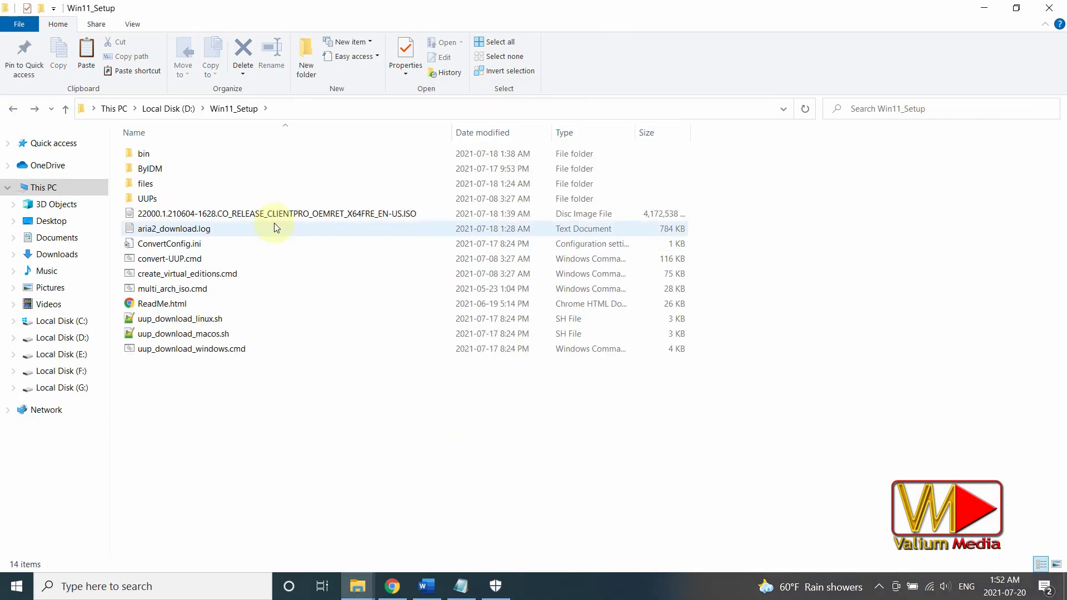
- Extract the ISO into its own folder and locate appraiserres.dll in its sources folder
left_click(279, 214)
right_click(281, 215)
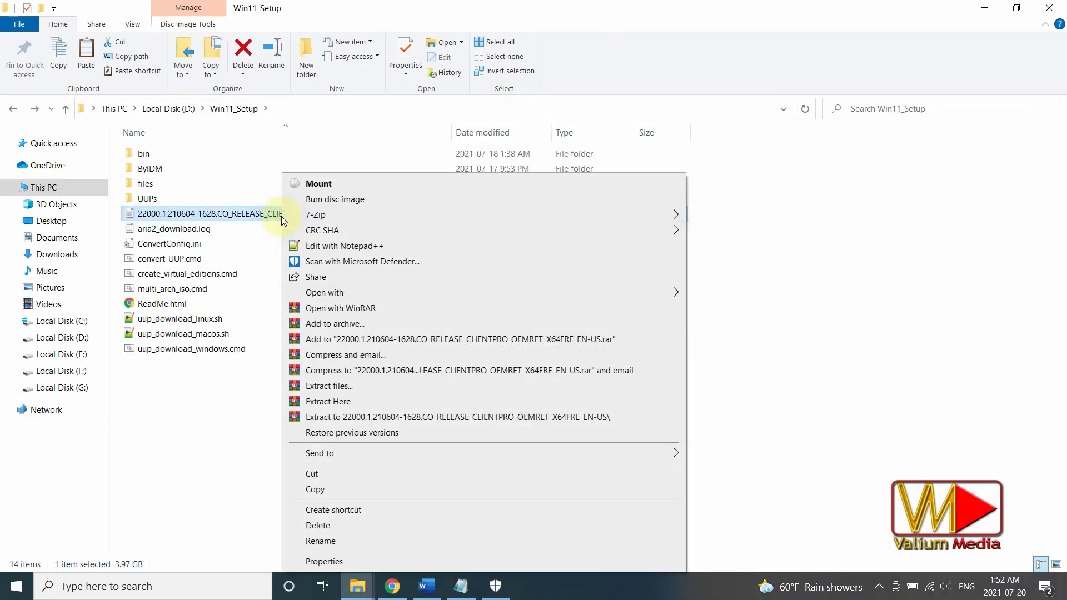
left_click(303, 417)
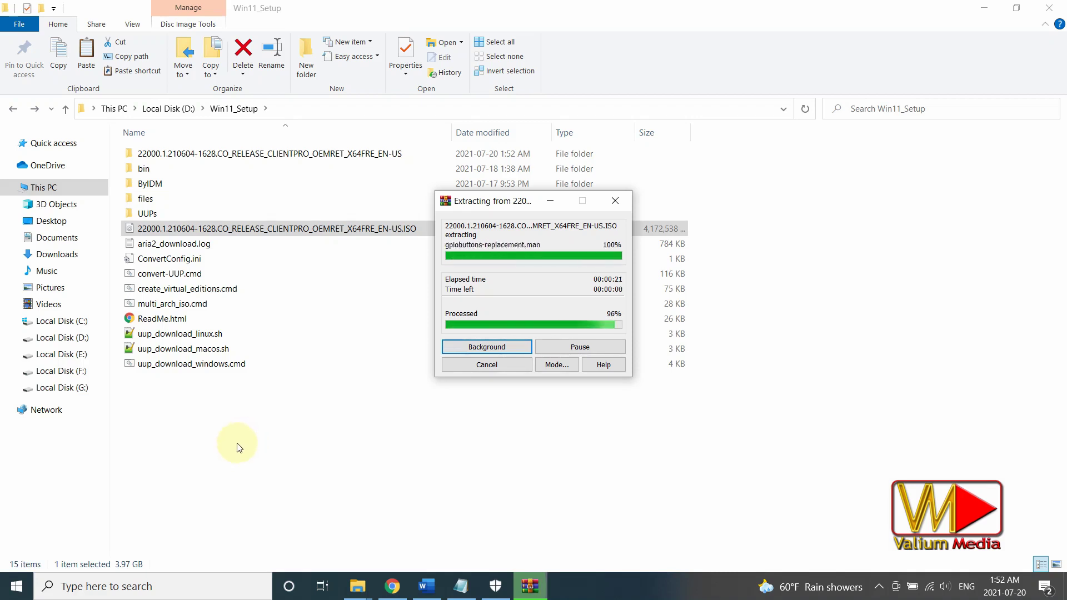
double_click(273, 155)
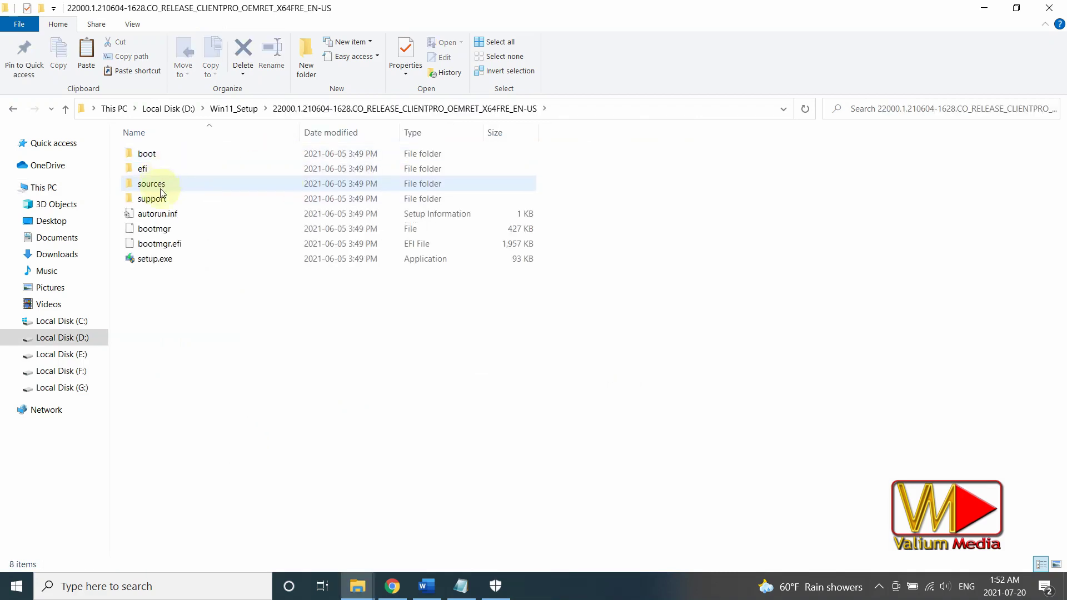
double_click(169, 183)
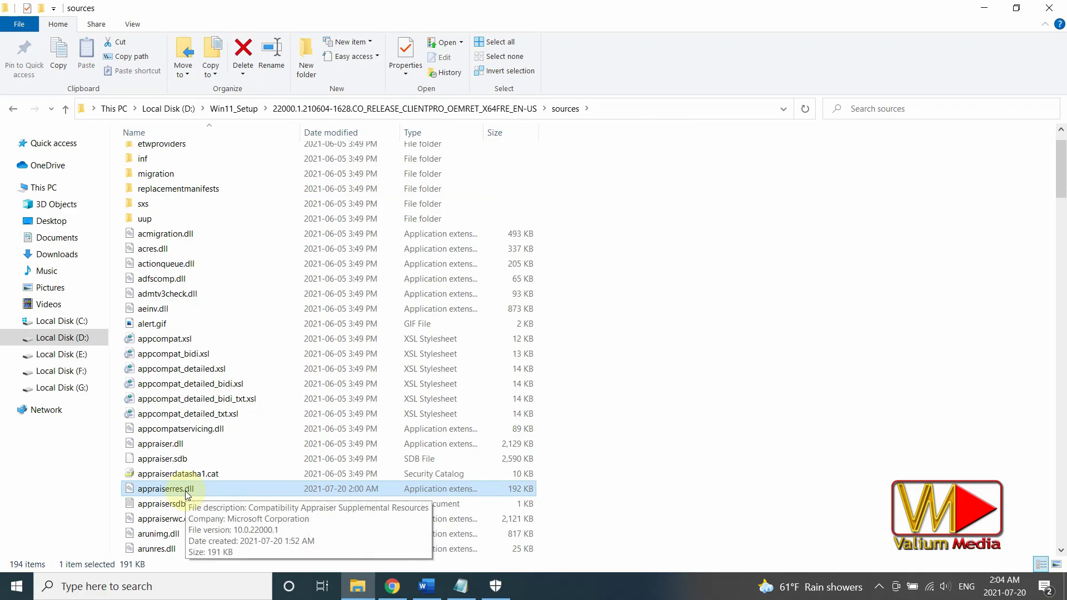
right_click(186, 494)
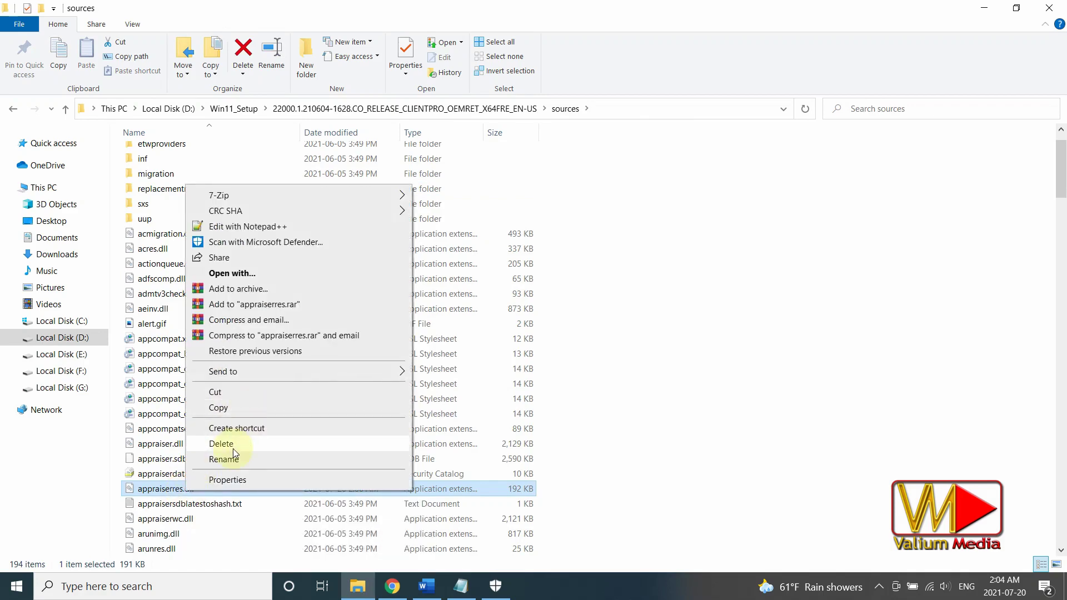
- Open appraiserres.dll in Notepad++ and search it for TPM
left_click(240, 228)
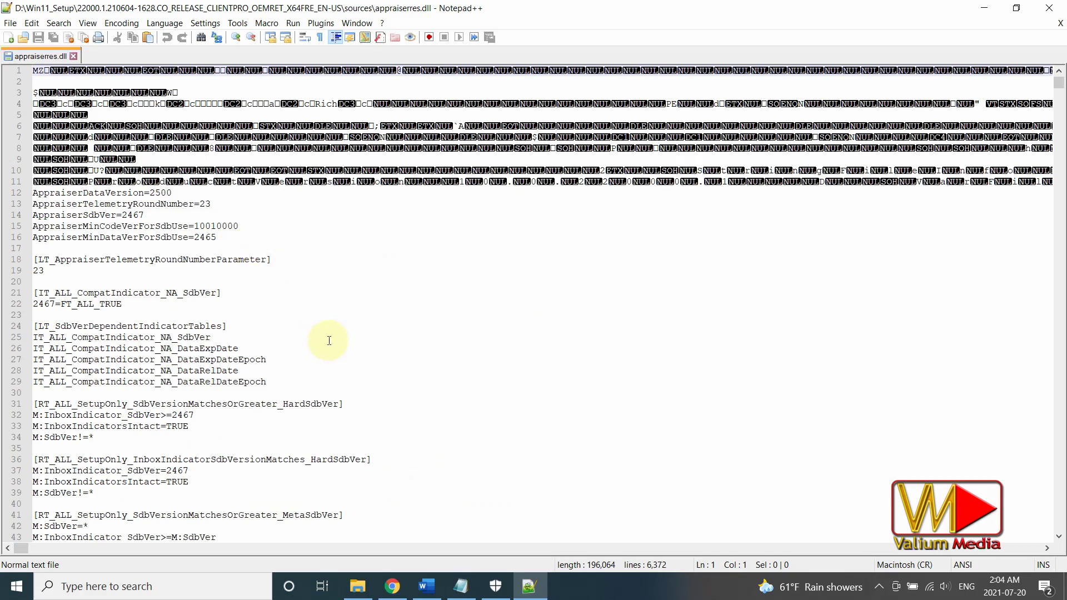
left_click(471, 332)
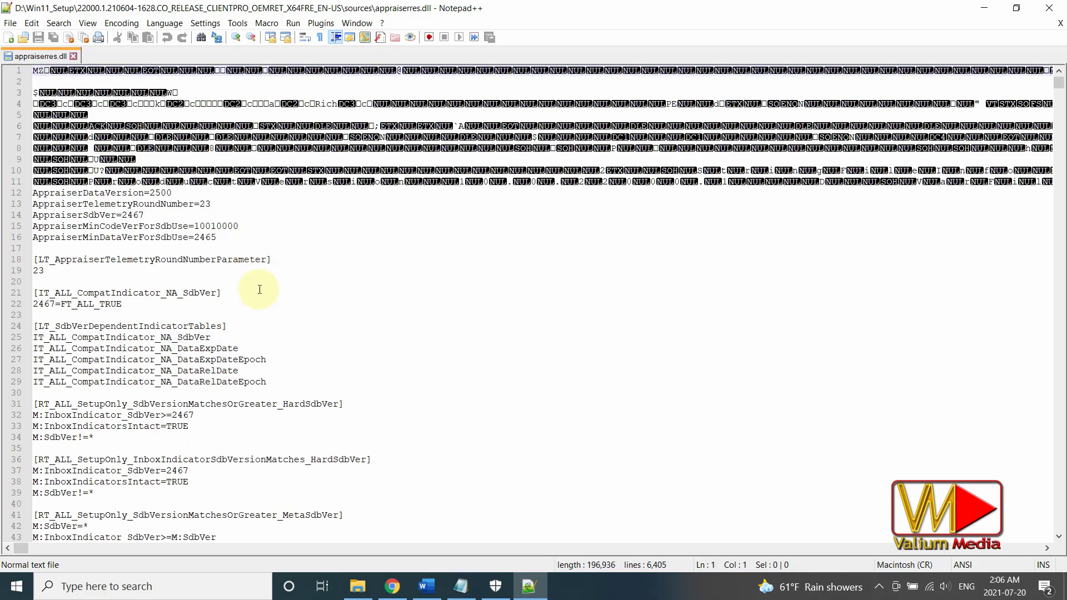
left_click(488, 344)
key("ctrl+f")
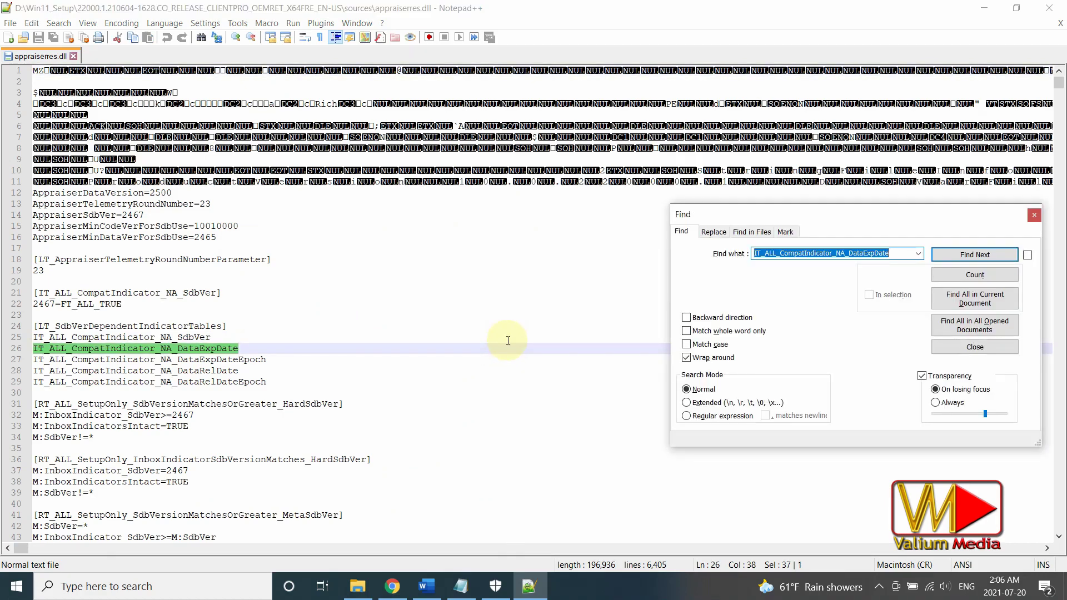
type("t")
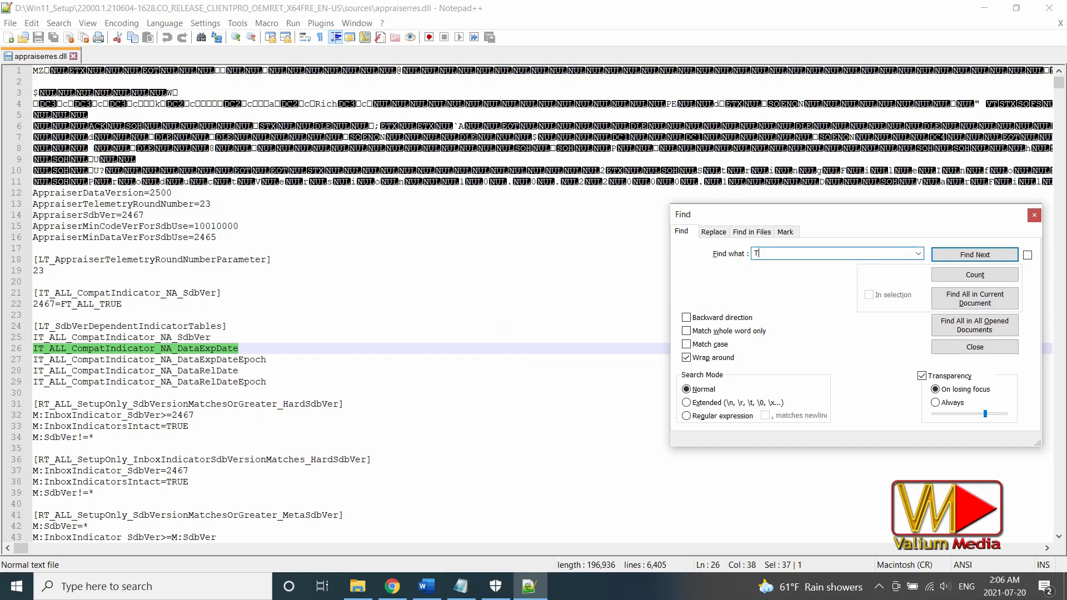
left_click(975, 254)
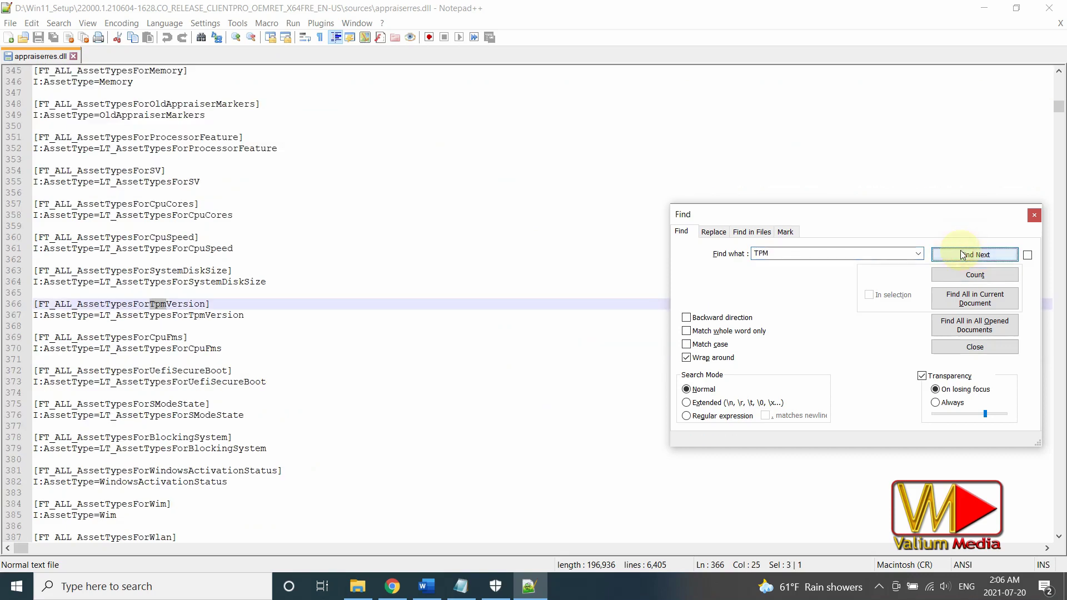
- Delete each TPM-matching line, including TpmVersion, until Count reports 0 matches
left_click(6, 305)
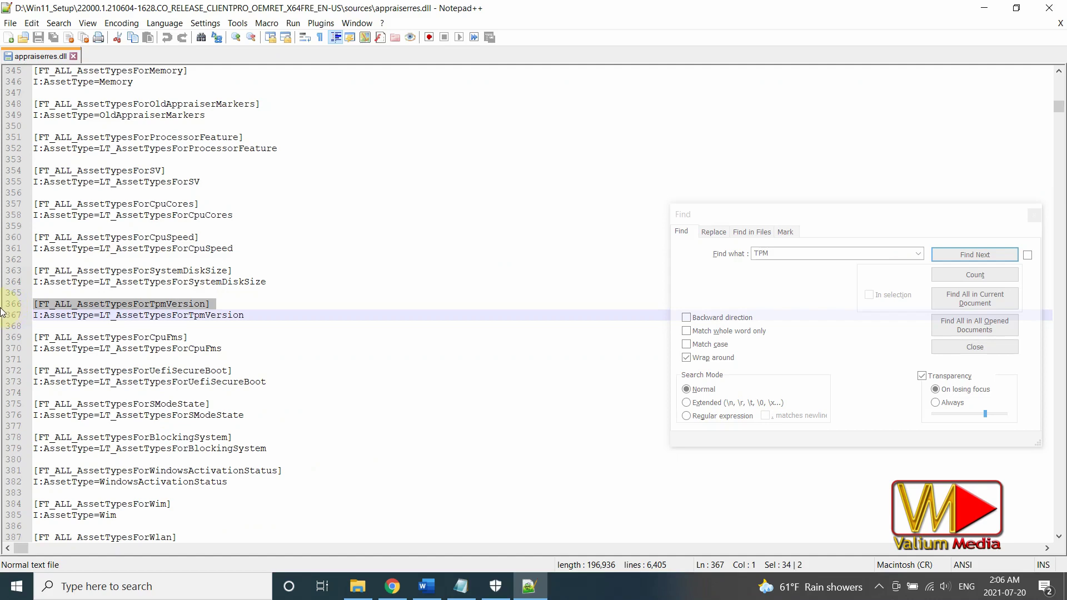
key("Delete")
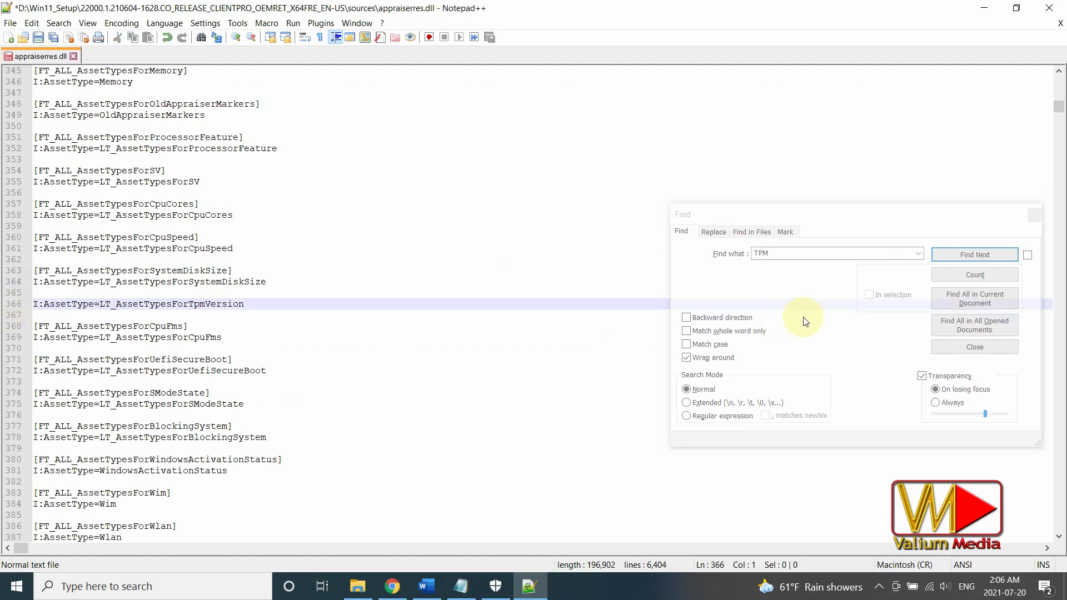
left_click(950, 259)
left_click(22, 305)
key("Delete")
key("F3")
left_click(16, 305)
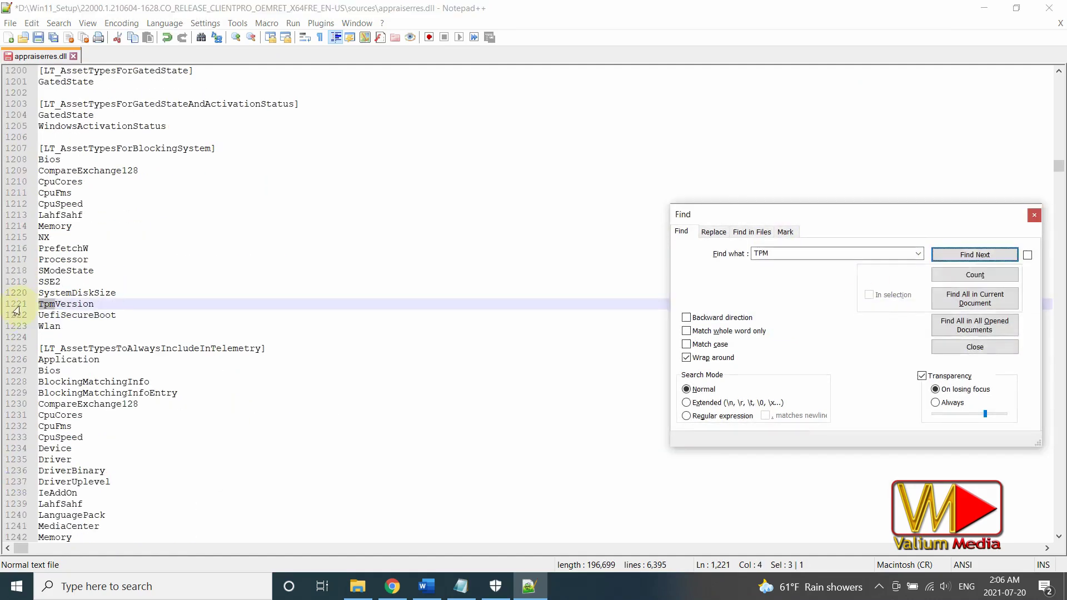
key("Delete")
key("F3")
left_click(17, 305)
key("Delete")
key("F3")
left_click(12, 306)
key("Delete")
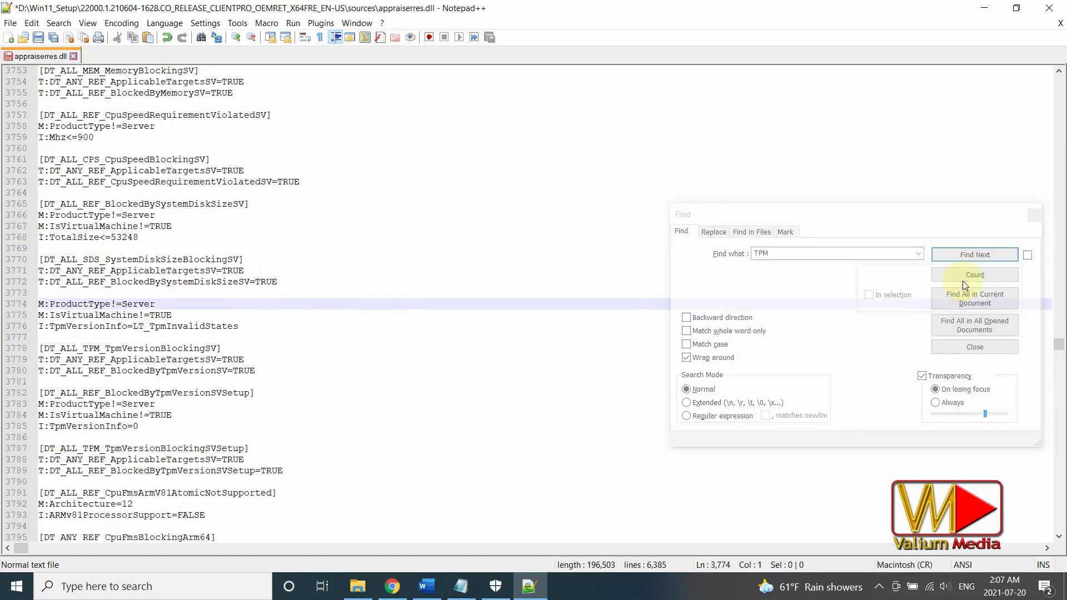
key("F3")
left_click(5, 321)
key("Delete")
left_click(13, 338)
key("Delete")
left_click(15, 378)
key("Delete")
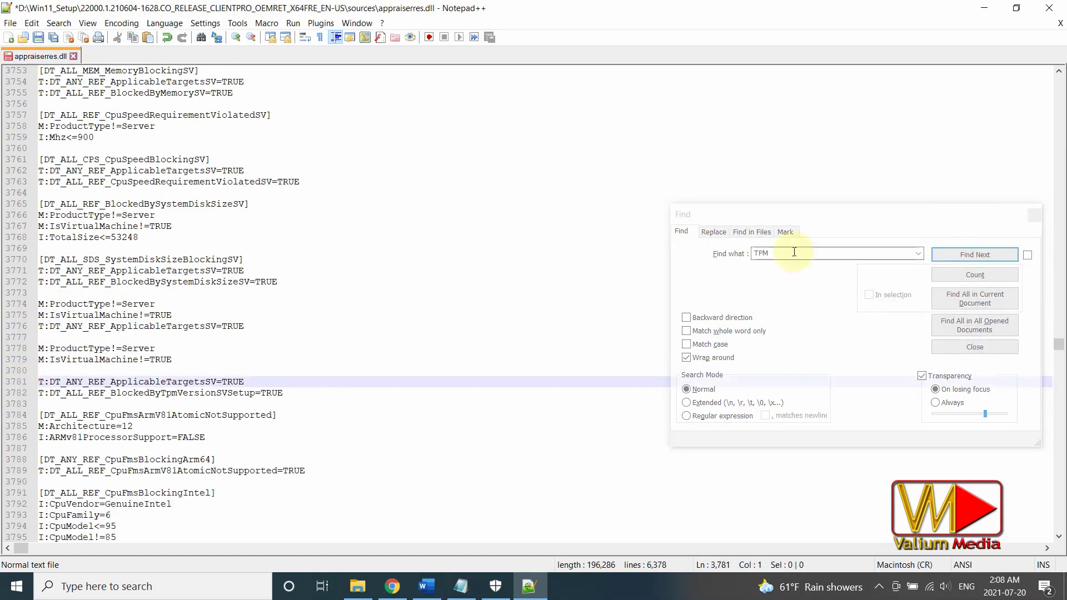
left_click(975, 255)
left_click(16, 304)
key("Delete")
left_click(975, 255)
left_click(16, 304)
key("Delete")
left_click(974, 254)
left_click(967, 274)
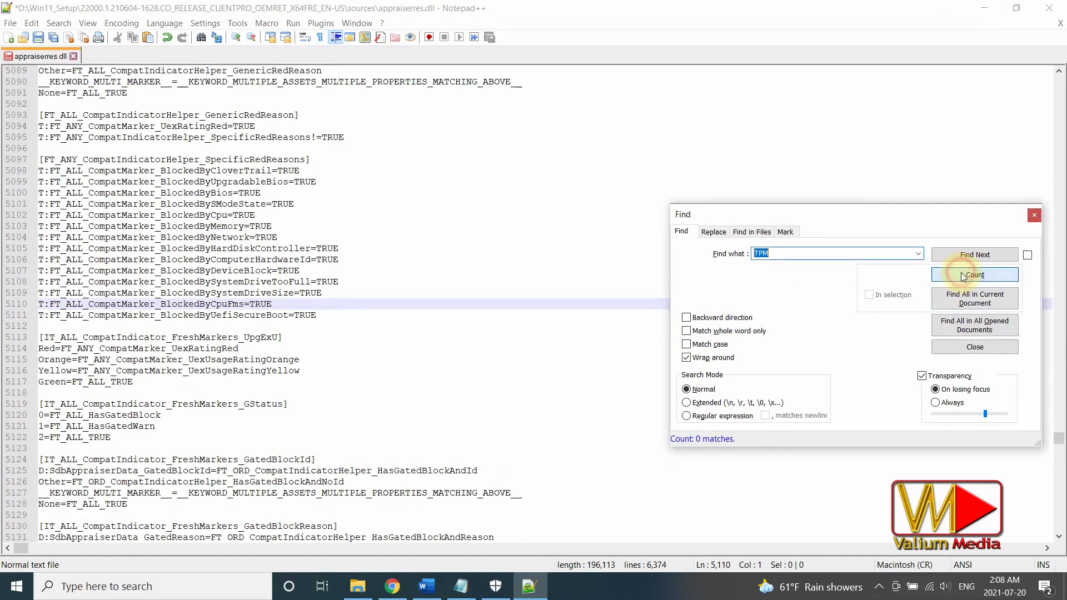
scroll(341, 259, "down", 20)
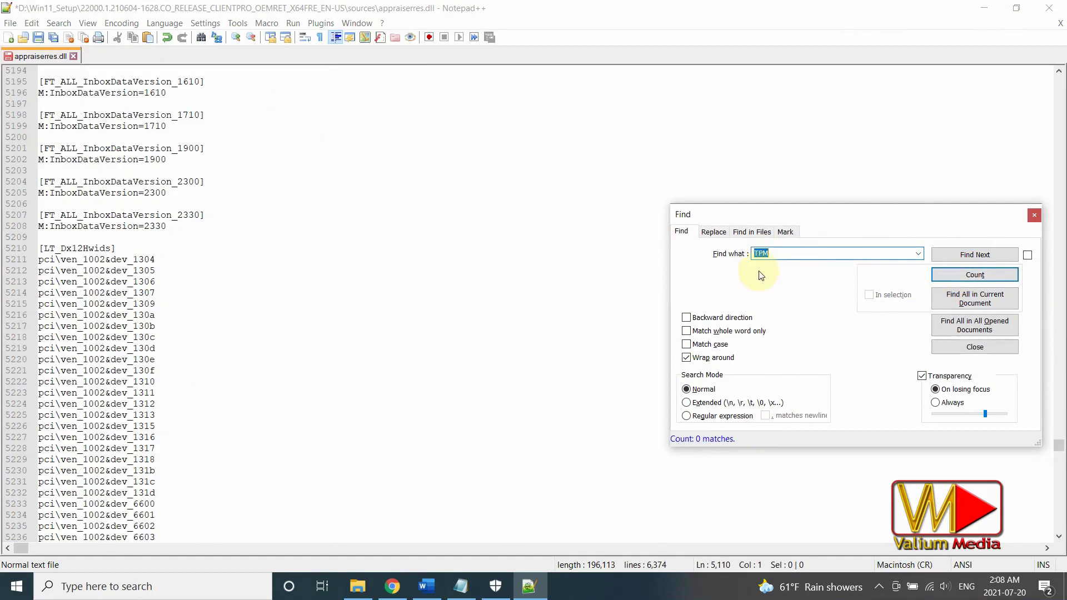
- Search for UEFI, count the matches, and delete the UefiSecureBoot and following matching lines
left_click(964, 255)
left_click(958, 275)
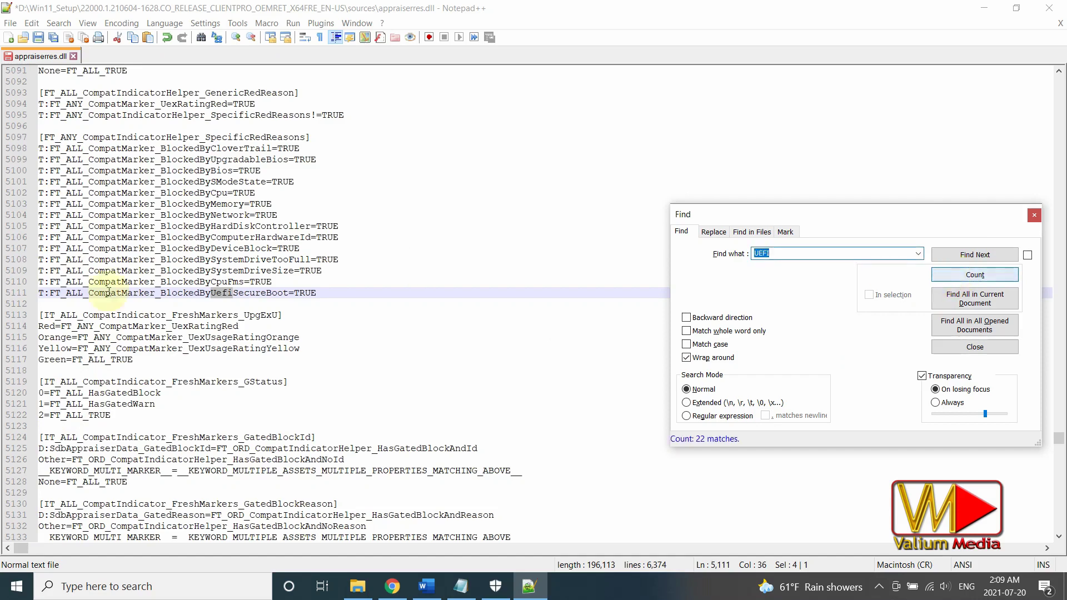
left_click(10, 297)
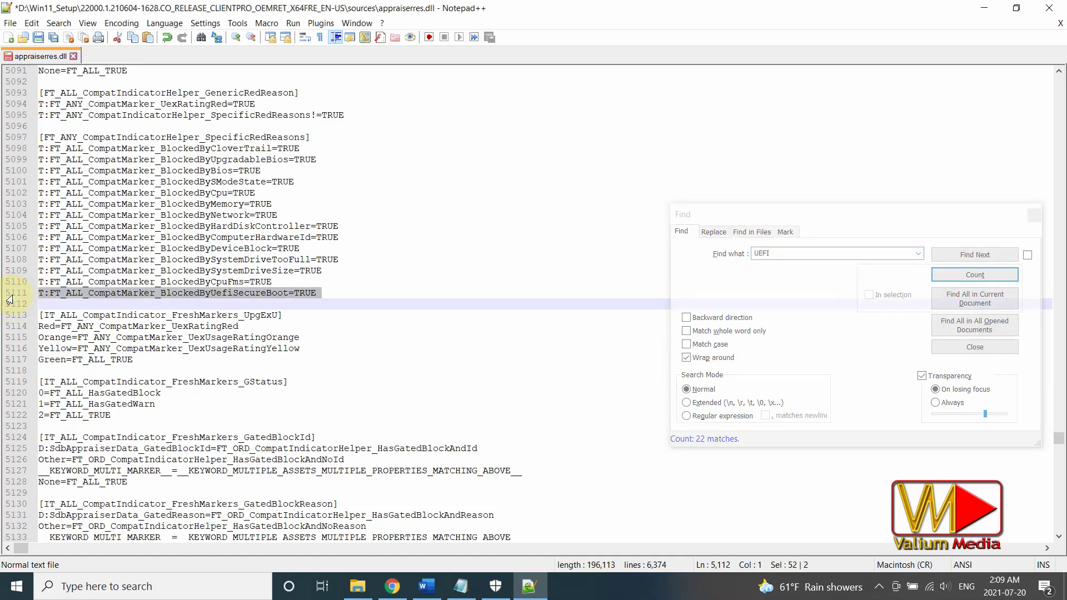
key("Delete")
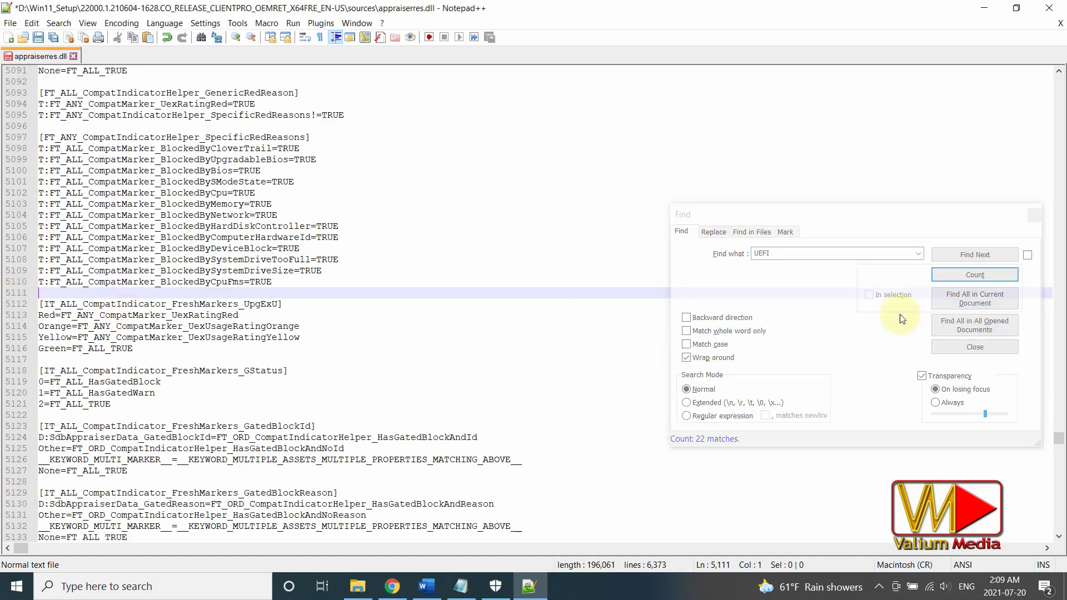
left_click(966, 255)
left_click(12, 290)
key("Delete")
left_click(964, 255)
left_click(965, 255)
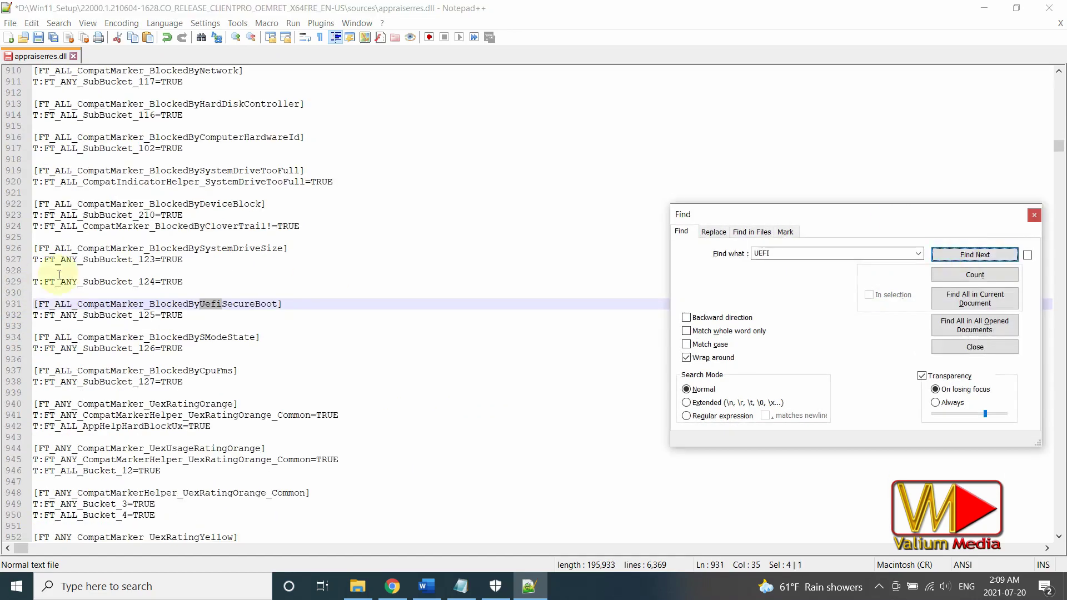
left_click(966, 255)
left_click(12, 303)
key("Delete")
- Delete the remaining UEFI lines until Count shows 0, then save appraiserres.dll
left_click(972, 255)
left_click(12, 304)
key("Delete")
left_click(966, 255)
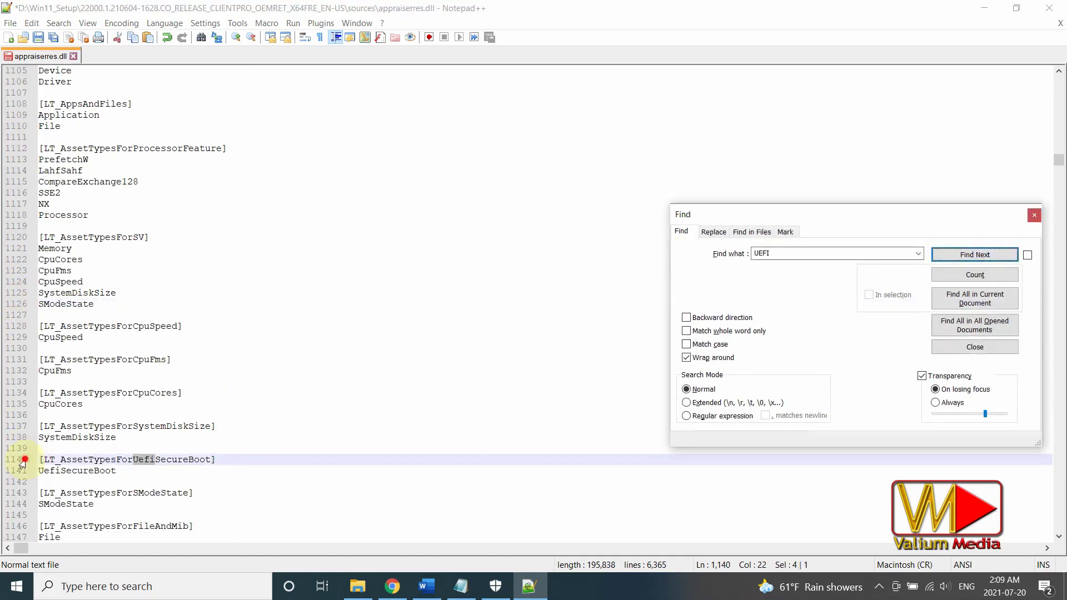
left_click(22, 461)
key("Delete")
left_click(975, 254)
left_click(14, 303)
key("Delete")
left_click(975, 255)
left_click(16, 304)
key("Delete")
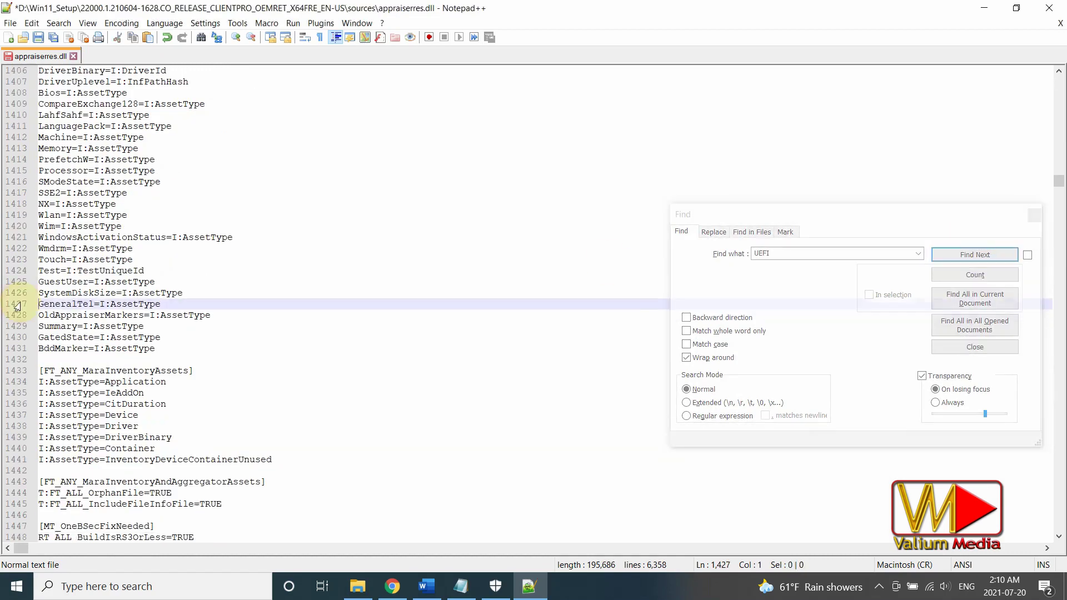
left_click(969, 255)
left_click(14, 303)
key("Delete")
left_click(970, 255)
left_click(11, 349)
key("Delete")
left_click(970, 254)
key("Delete")
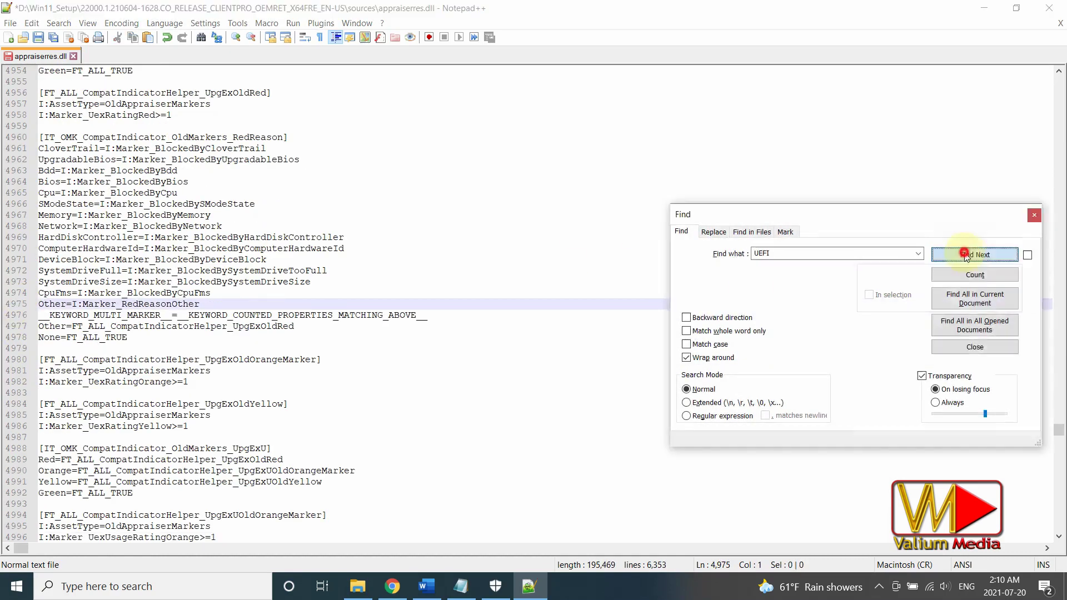
left_click(965, 255)
left_click(14, 304)
key("Delete")
left_click(970, 254)
left_click(975, 274)
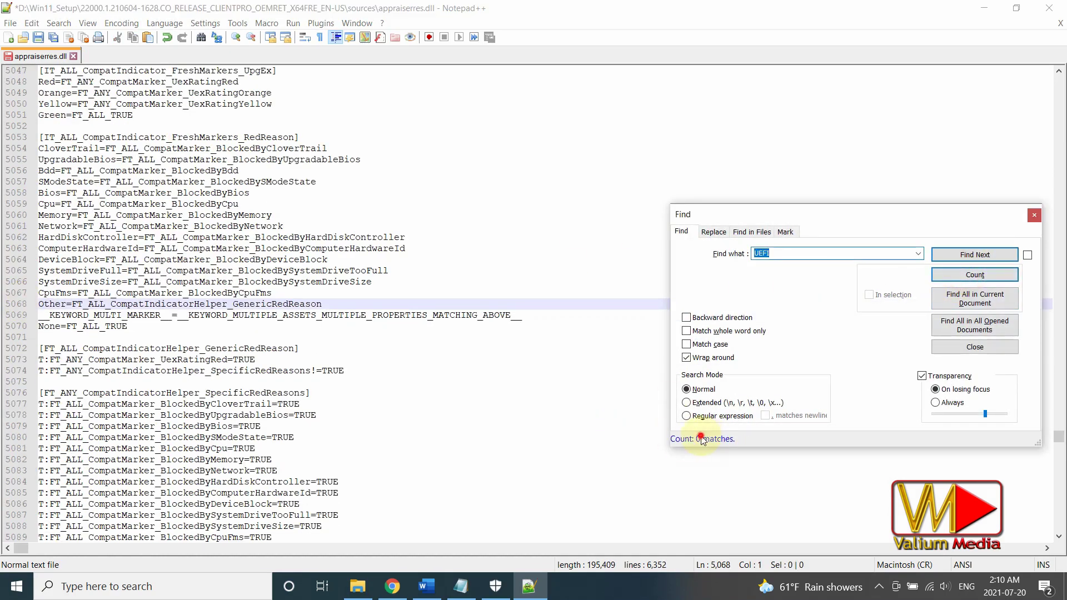
left_click(1034, 216)
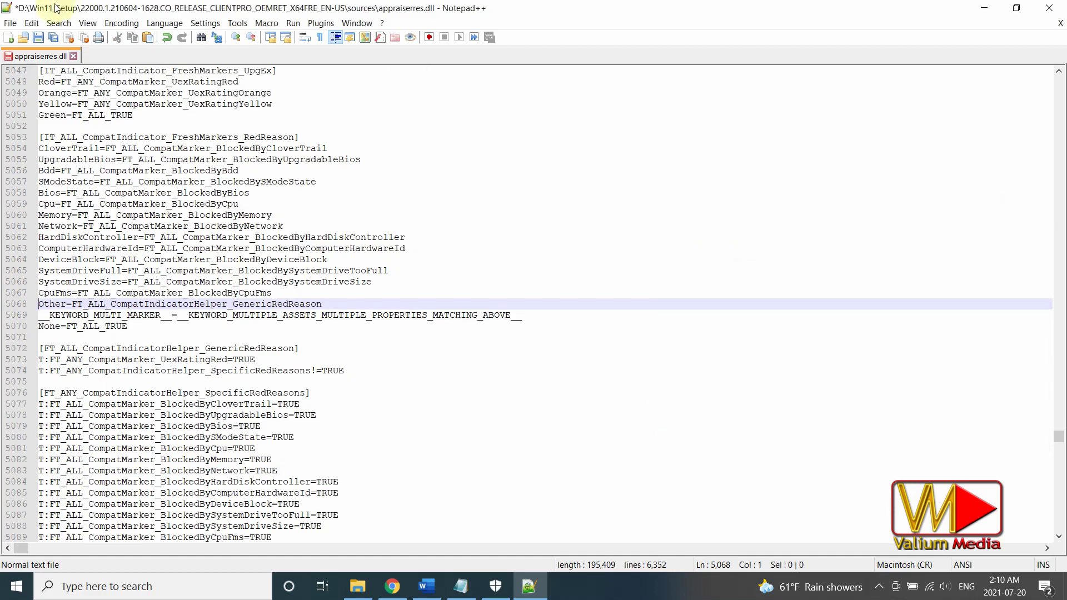
left_click(39, 38)
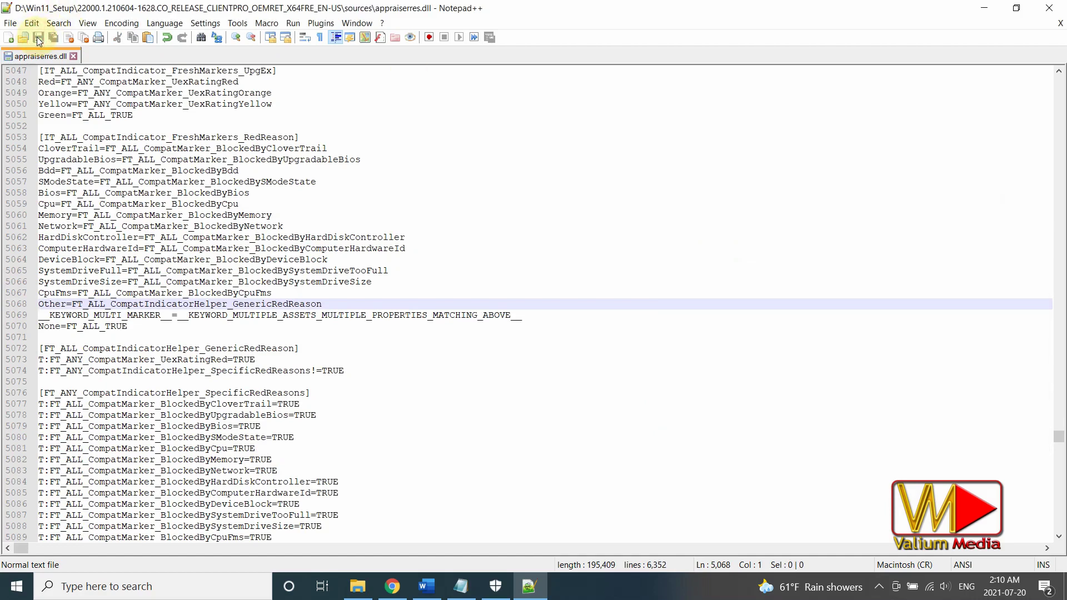
- Close Notepad++ and launch setup.exe from the extracted install folder
left_click(1053, 14)
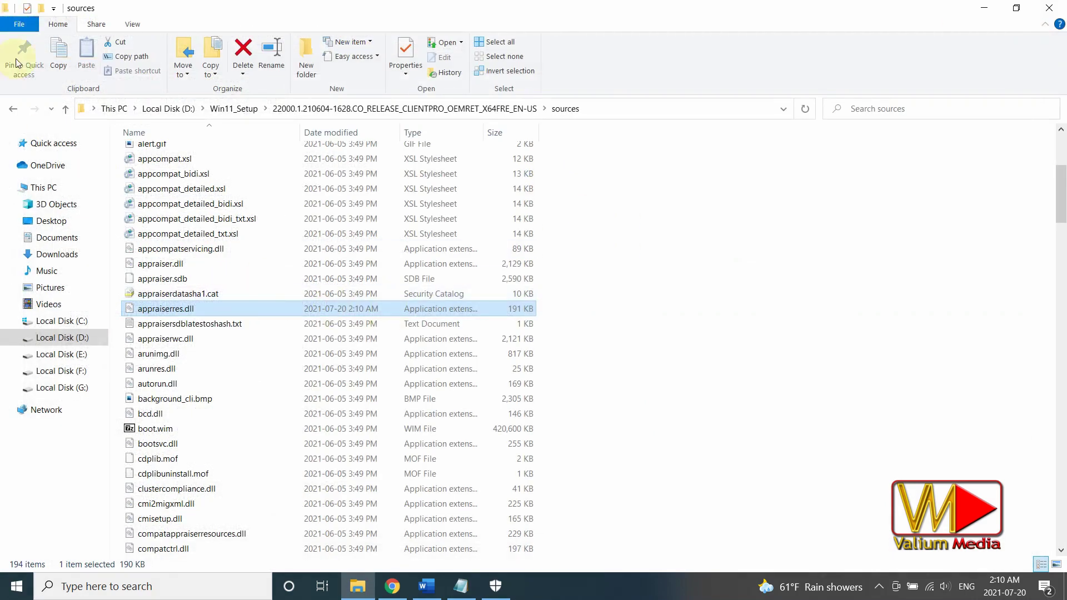
left_click(9, 112)
left_click(229, 343)
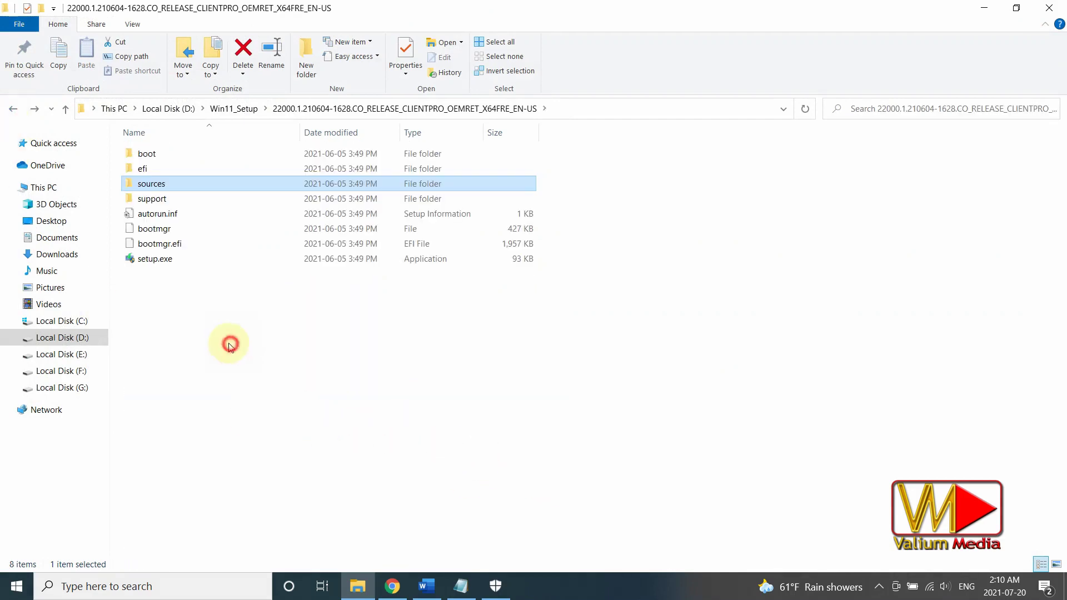
left_click(166, 263)
double_click(164, 261)
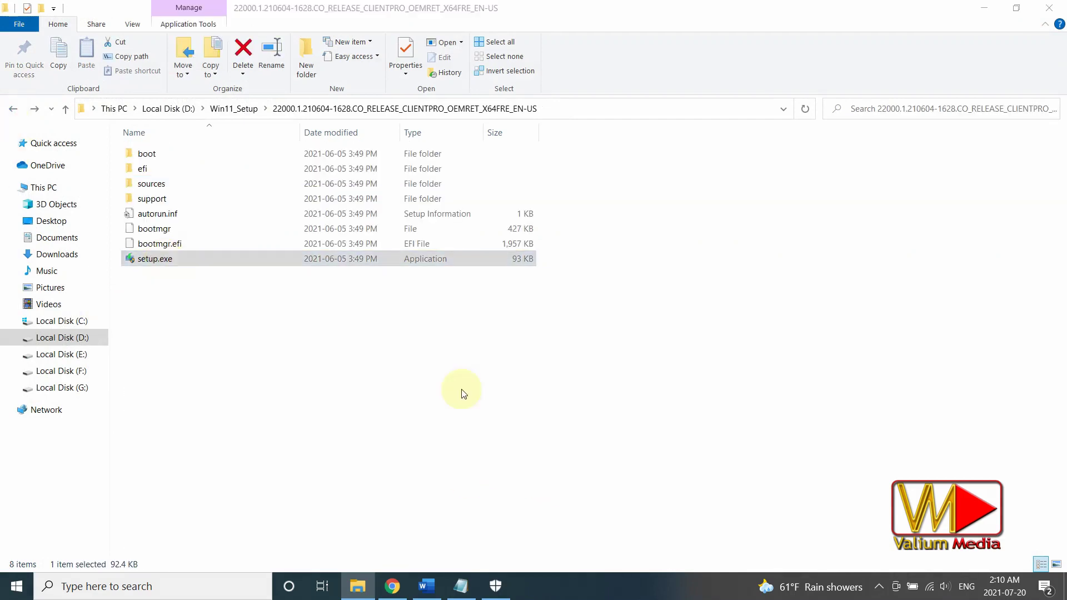
- Decline updates and data sharing in Setup, then accept the license terms
left_click(342, 417)
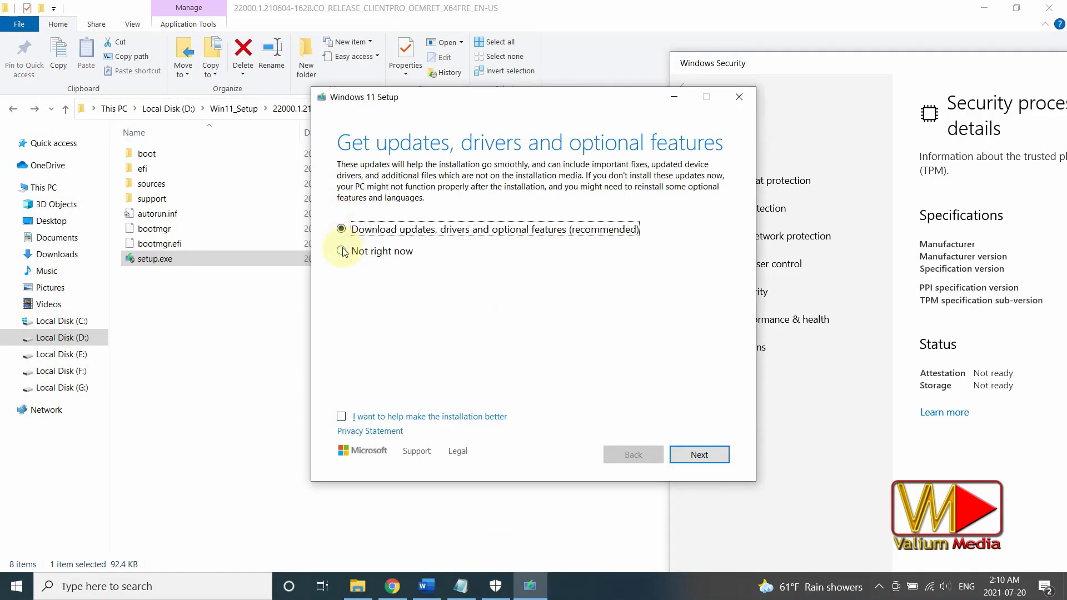
left_click(341, 251)
left_click(694, 464)
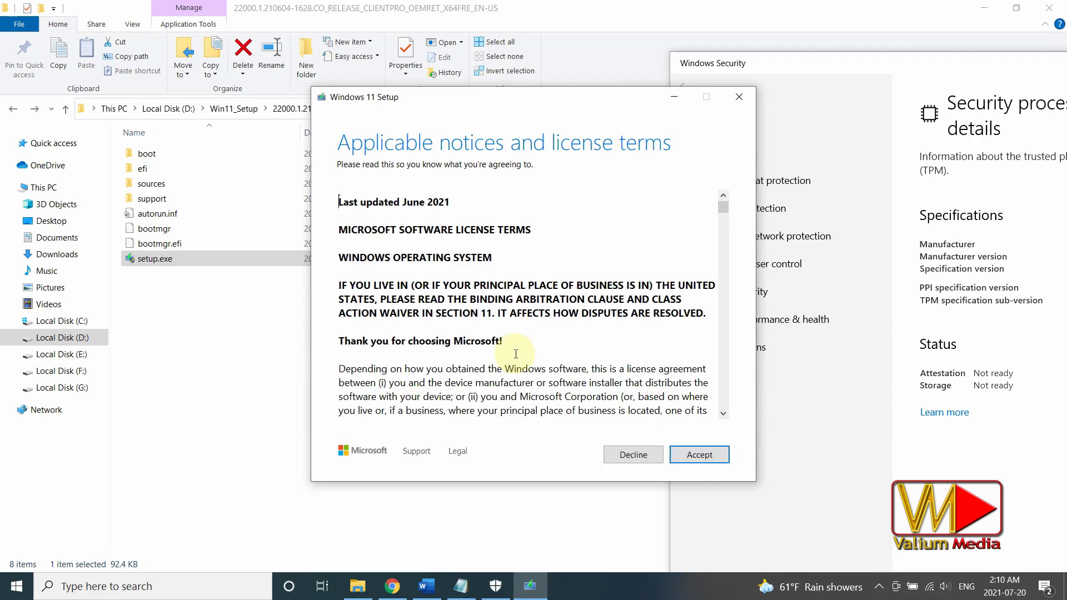
left_click(691, 454)
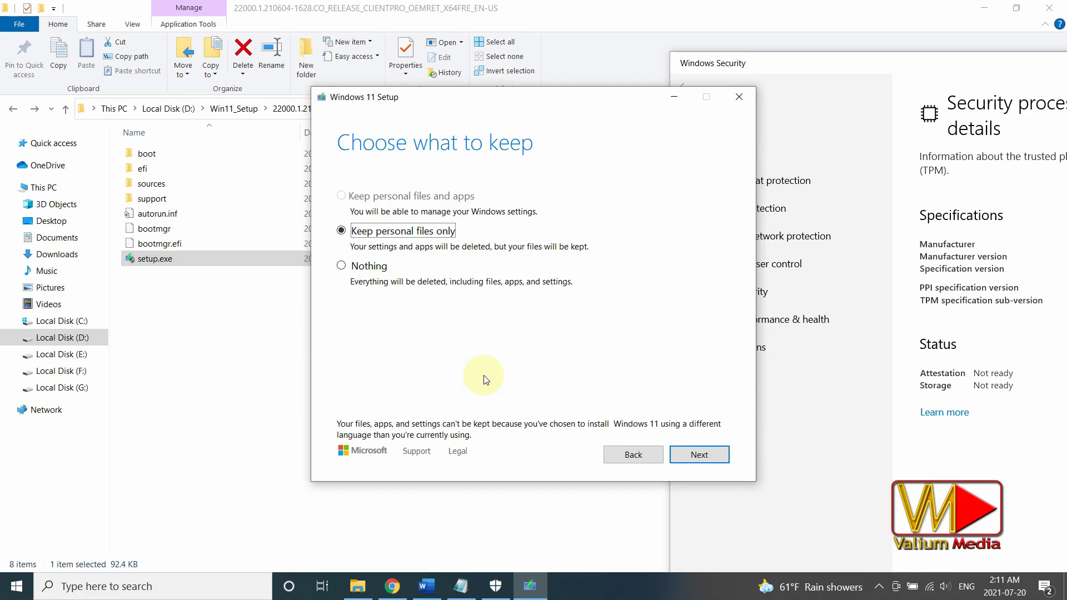
- Check the system UI language with DISM /ONLINE /GET-INTL, then start installing Windows 11 Pro
type("DISM /ONLINE /GET-I")
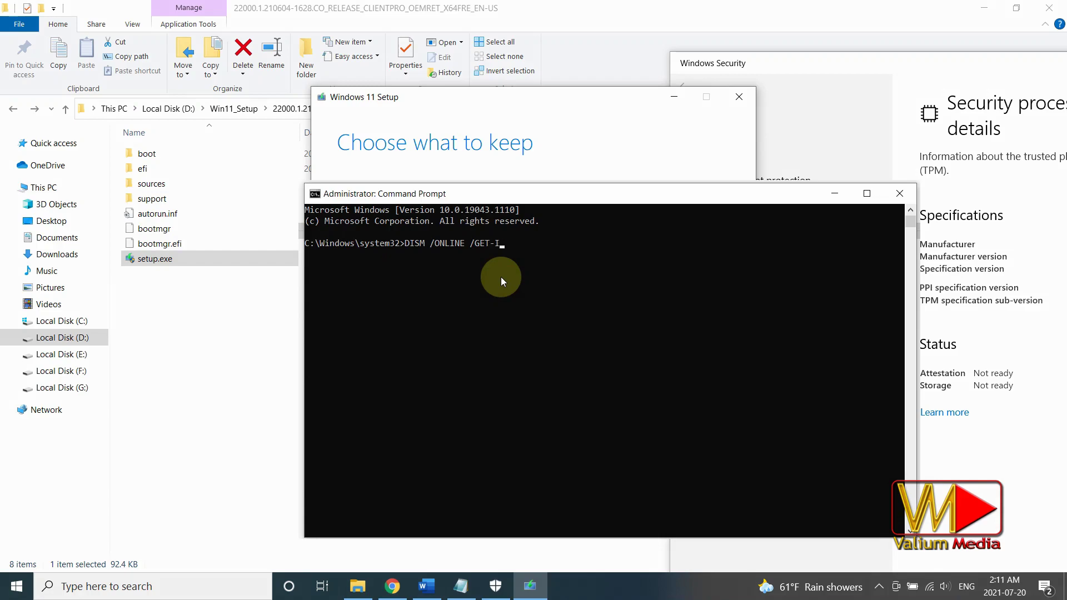
type("NTL")
key("Return")
left_click_drag(479, 343, 304, 343)
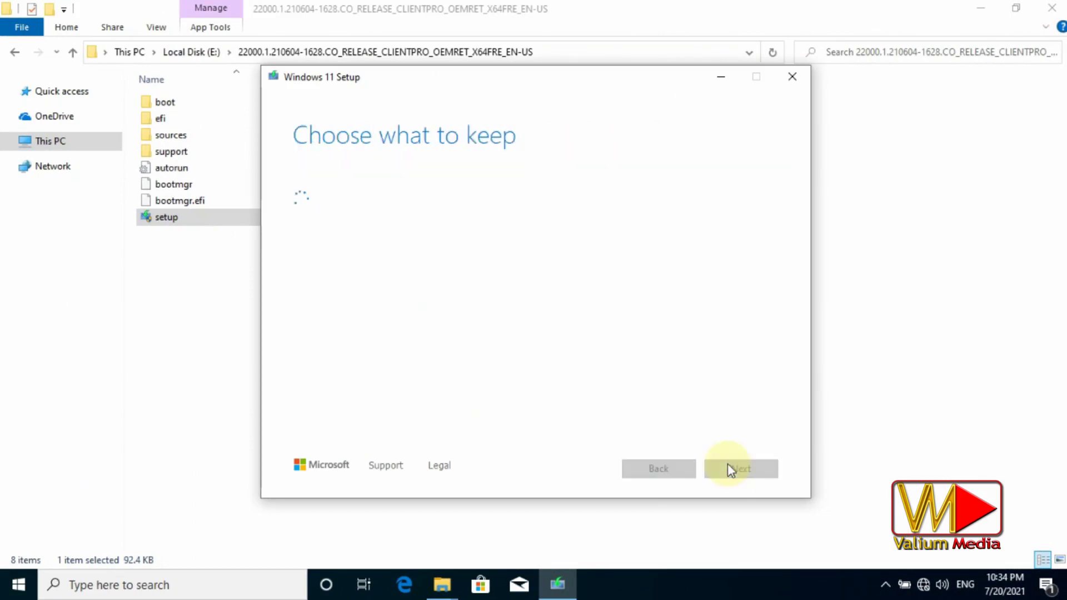
left_click(733, 468)
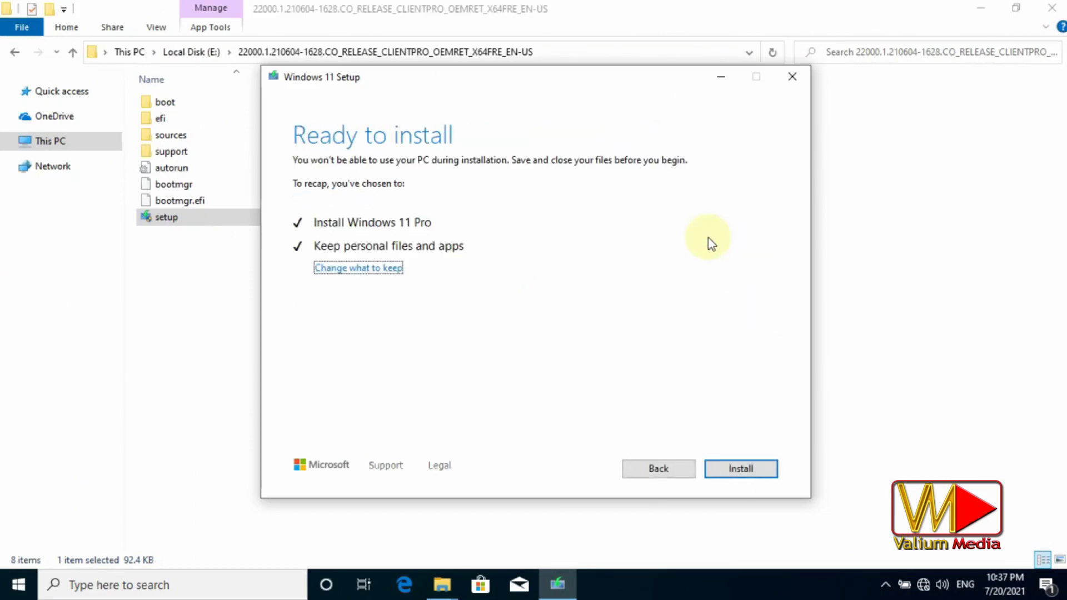
left_click(741, 468)
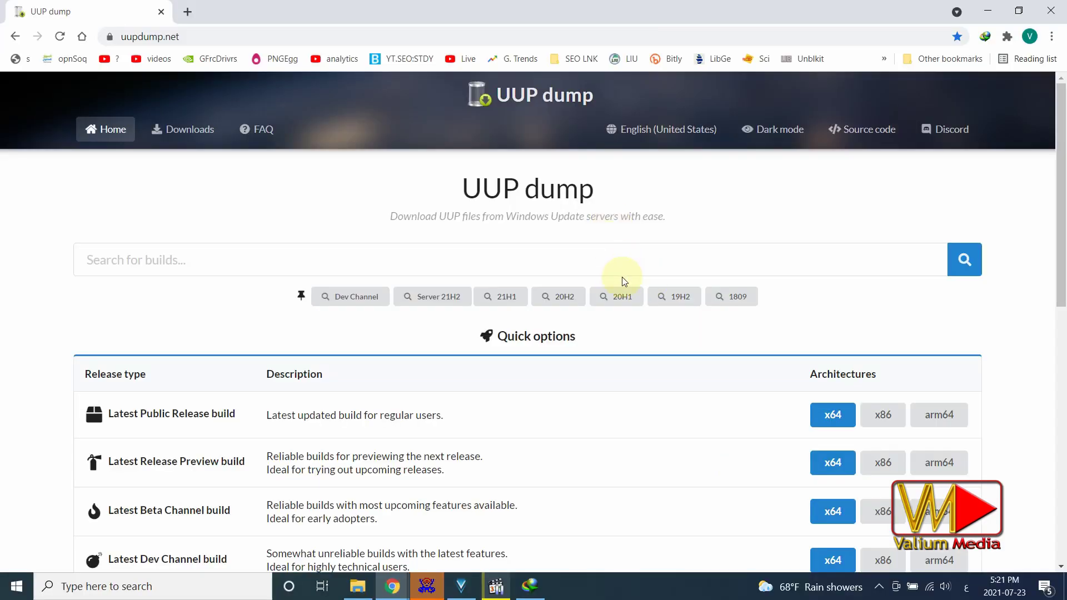
- Choose the 21H2 amd64 build in English (United Kingdom) with the Windows Pro edition
scroll(611, 293, "down", 3)
scroll(610, 294, "down", 5)
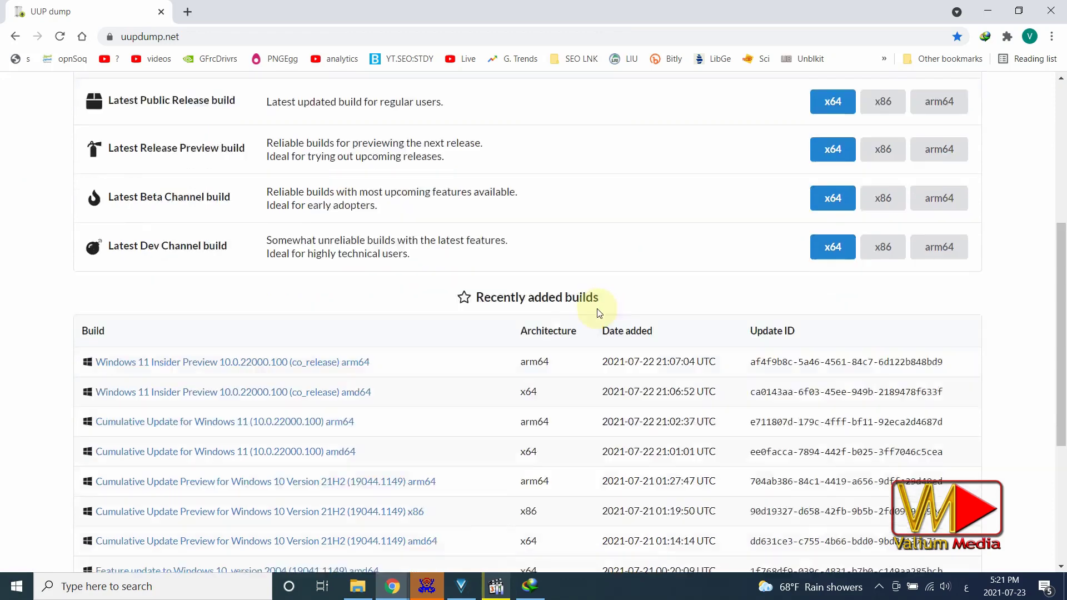
left_click(262, 373)
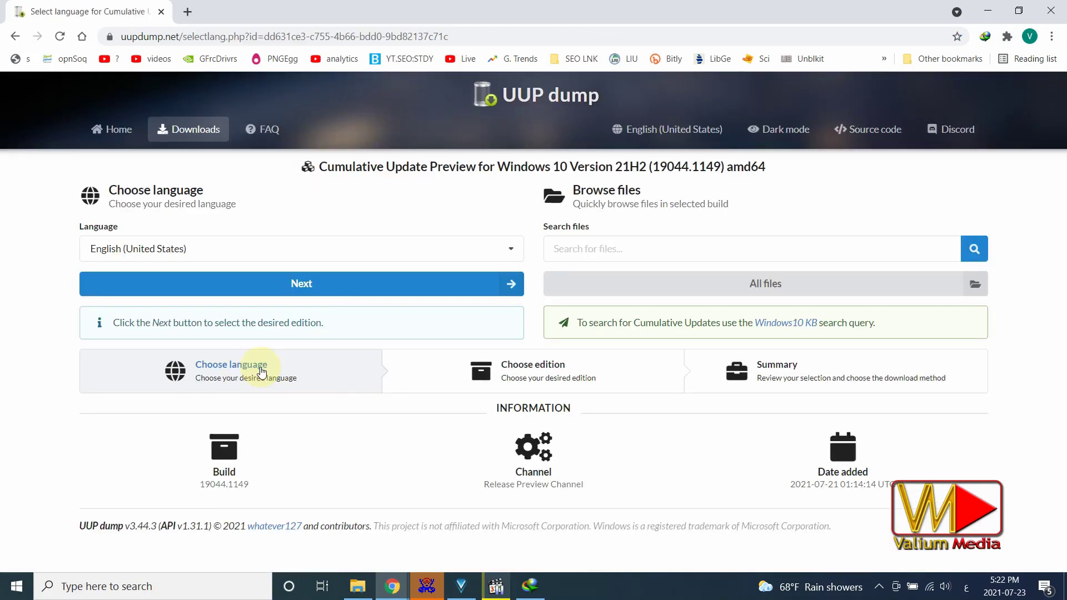
left_click(111, 250)
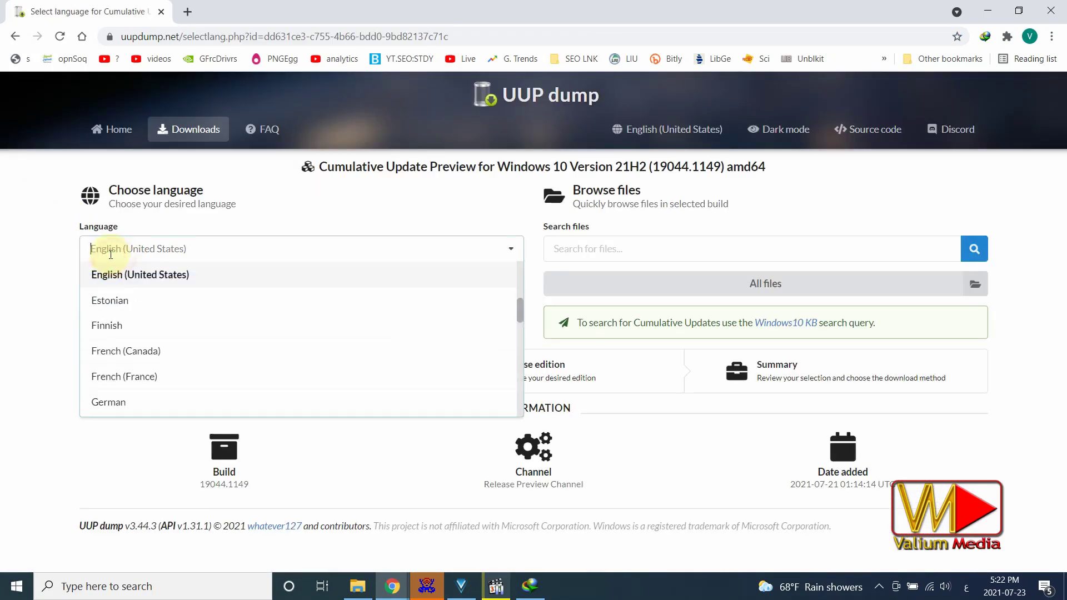
scroll(142, 309, "up", 2)
left_click(142, 314)
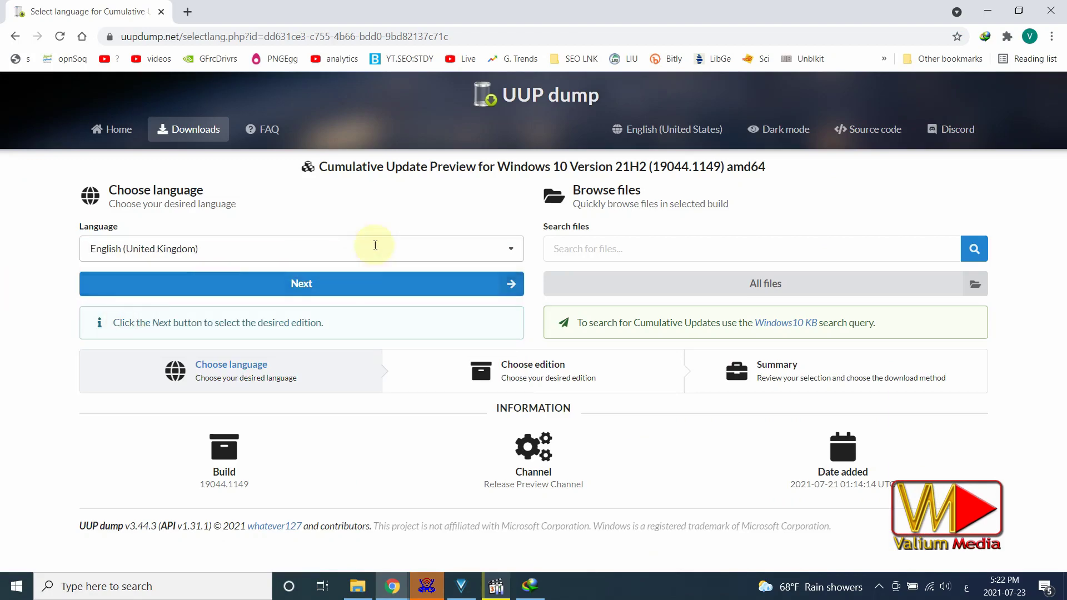
left_click(327, 283)
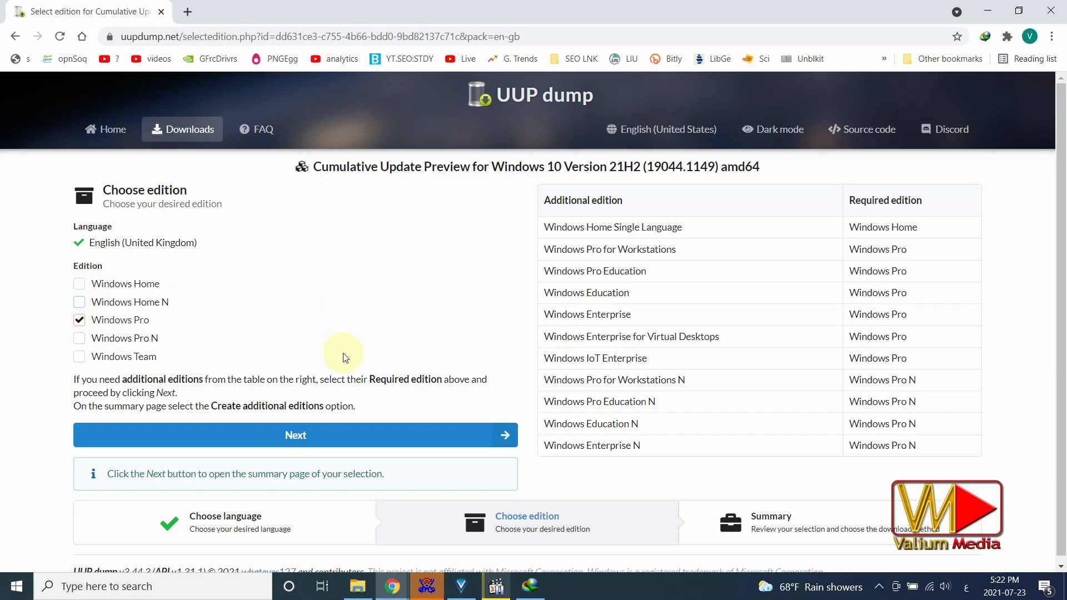
left_click(296, 435)
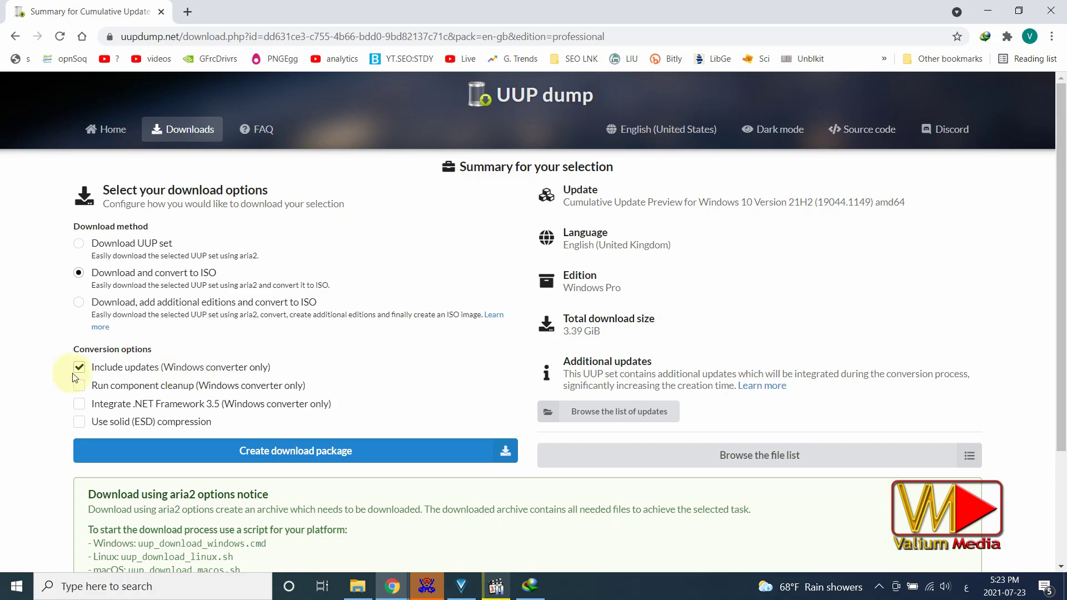
- Exclude updates, create the download package, and download and open the zip
left_click(79, 367)
left_click(313, 451)
left_click(538, 353)
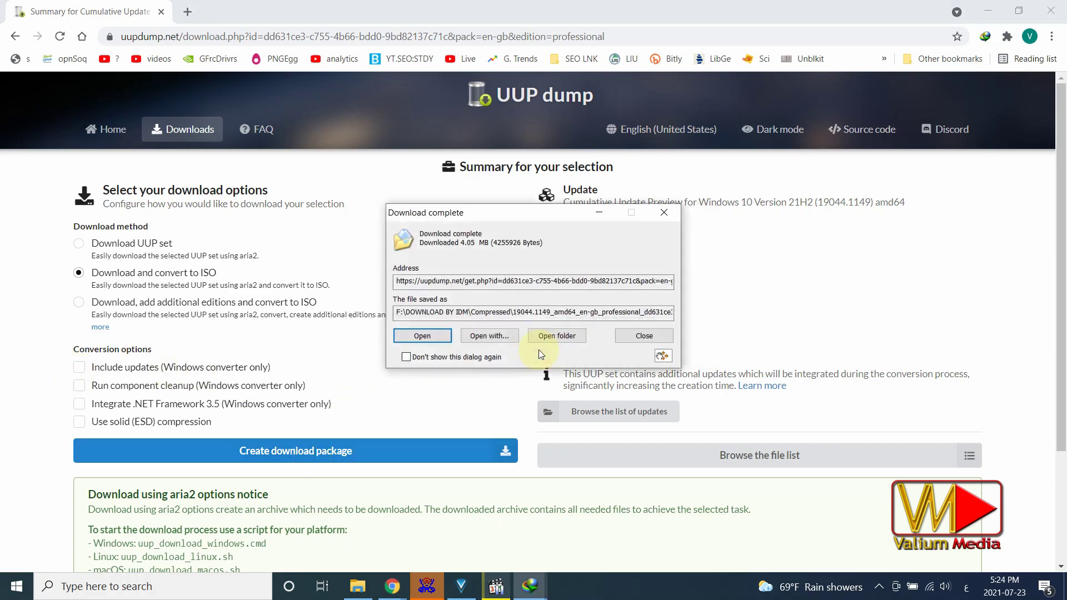
left_click(422, 336)
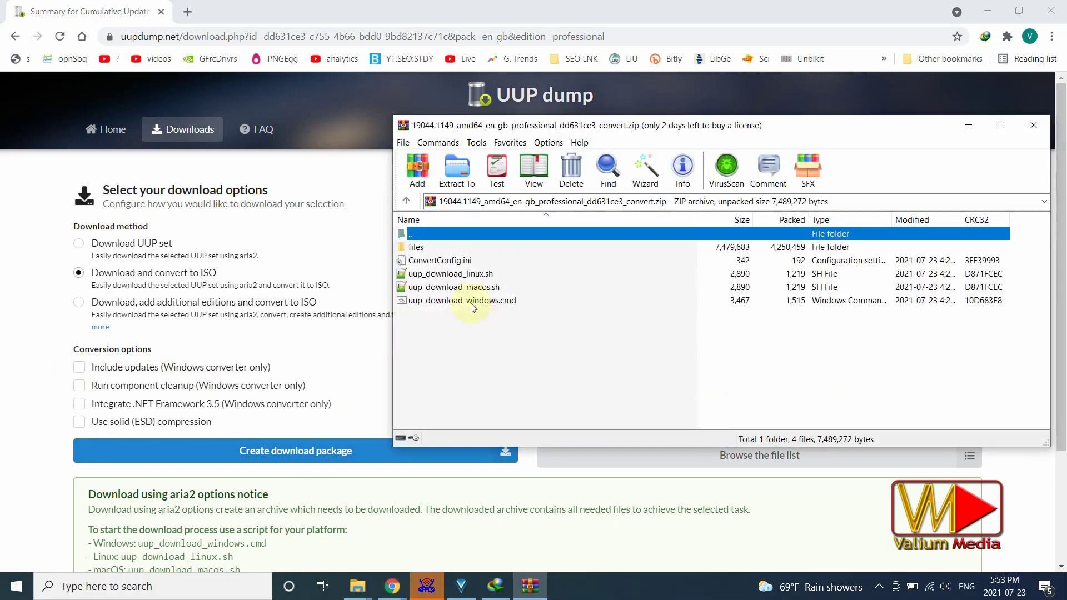
- Extract the package into a new D:\Win10.en_gb folder and run uup_download_windows.cmd
left_click(456, 167)
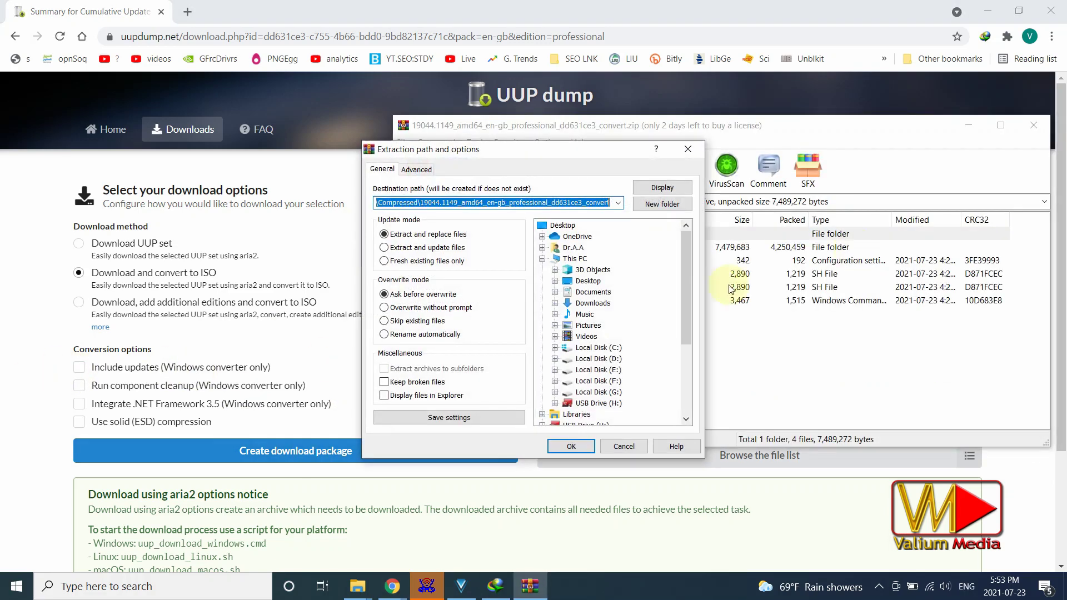
left_click(599, 358)
left_click(662, 204)
type("Win10.en_gb")
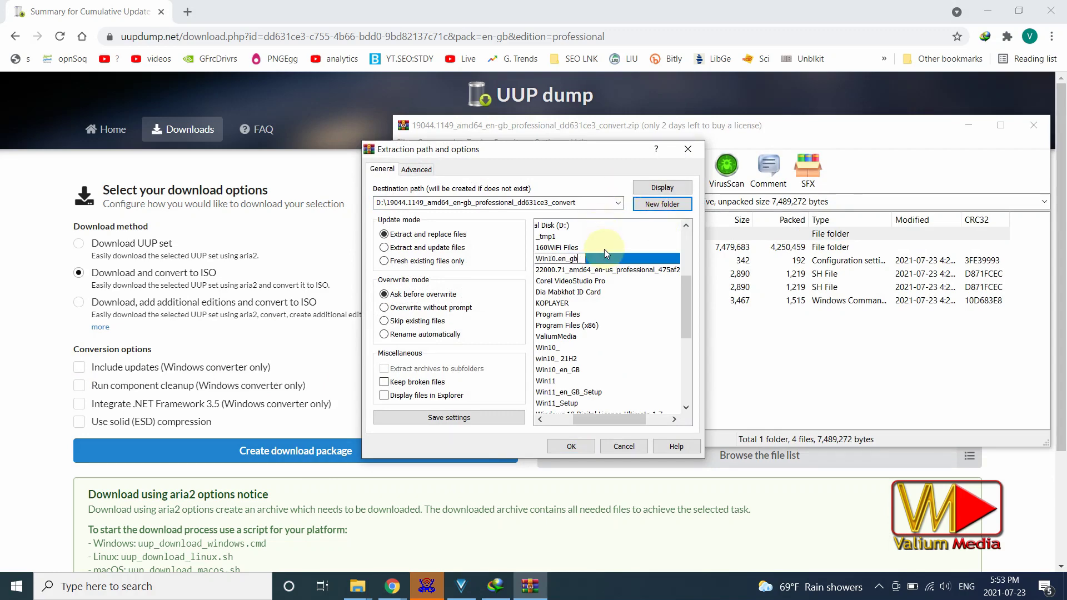
key("Return")
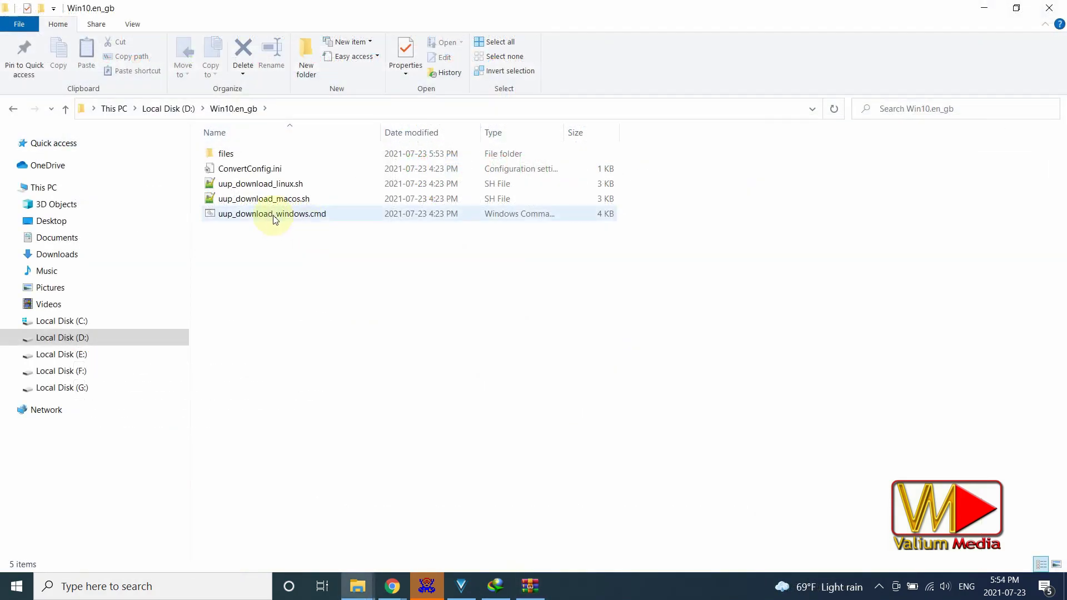
double_click(274, 215)
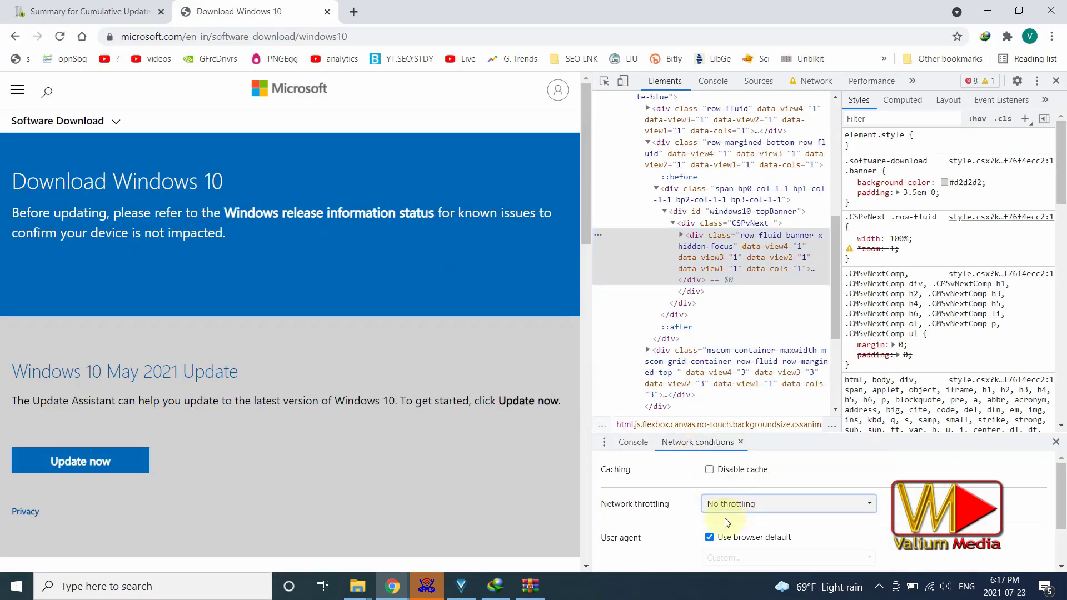
- Switch Chrome's user agent to Chrome — Android Mobile and reload the page
left_click(745, 537)
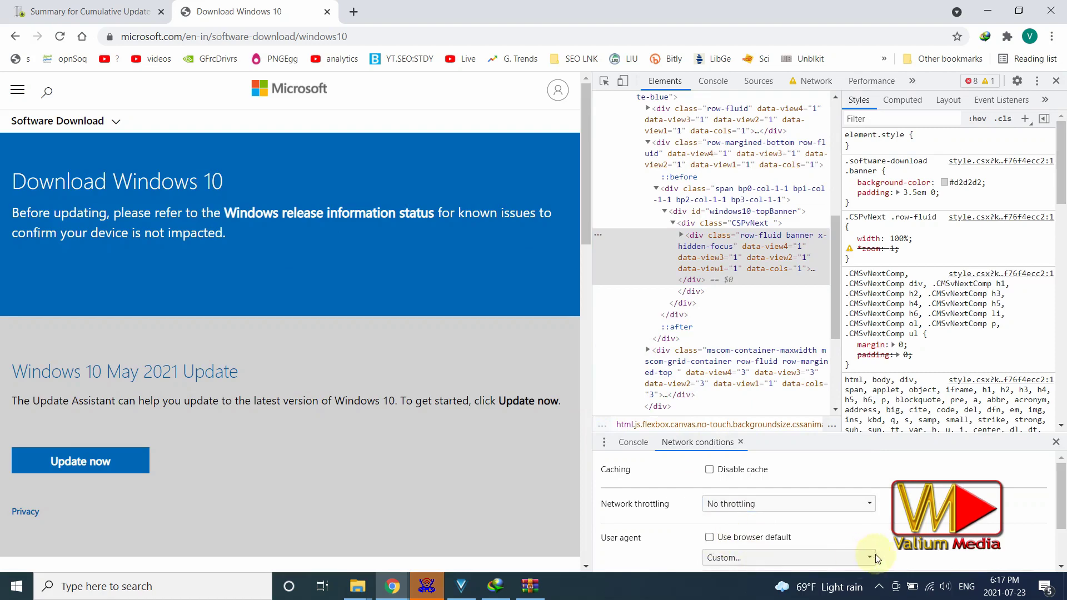
scroll(876, 558, "down", 1)
left_click(870, 514)
left_click(745, 476)
left_click(60, 37)
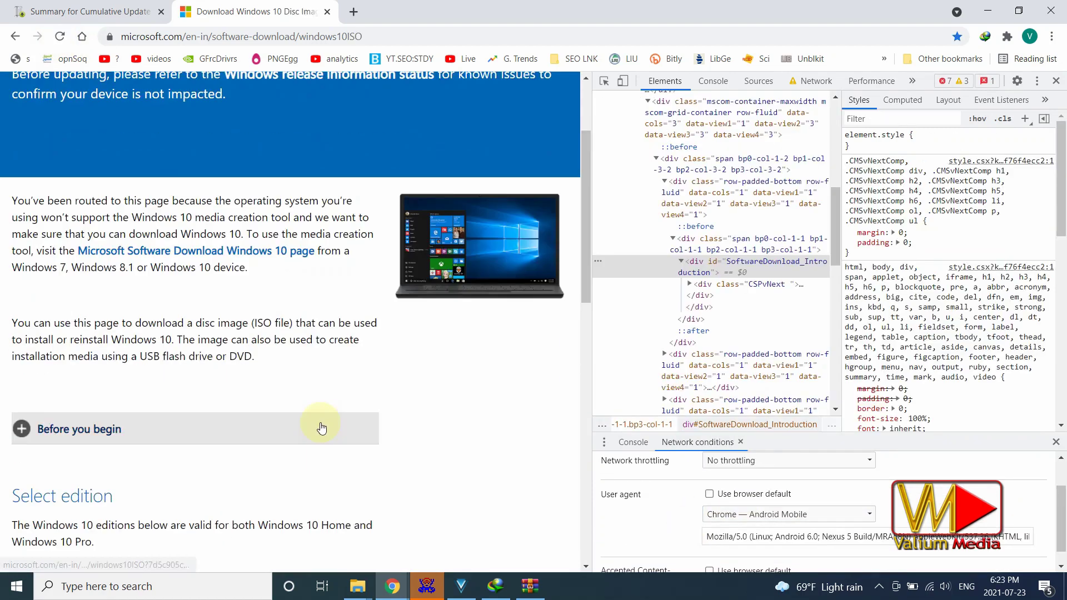
- Pick Windows 10 and English International, then request the 64-bit Download
scroll(266, 367, "down", 5)
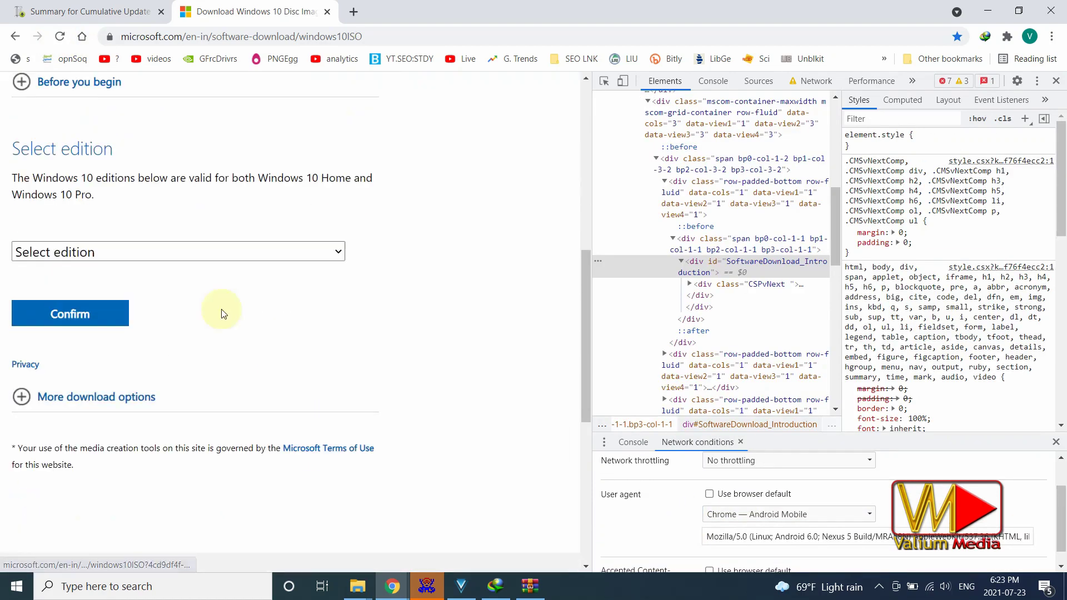
left_click(228, 252)
left_click(111, 307)
left_click(100, 313)
scroll(78, 309, "down", 3)
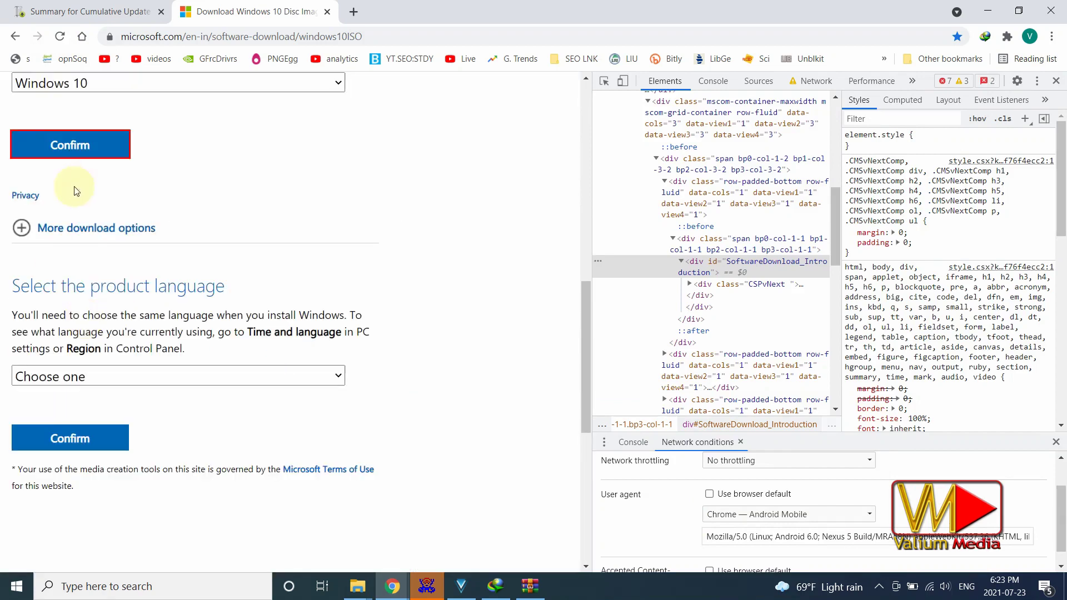
left_click(339, 376)
left_click(82, 212)
left_click(70, 438)
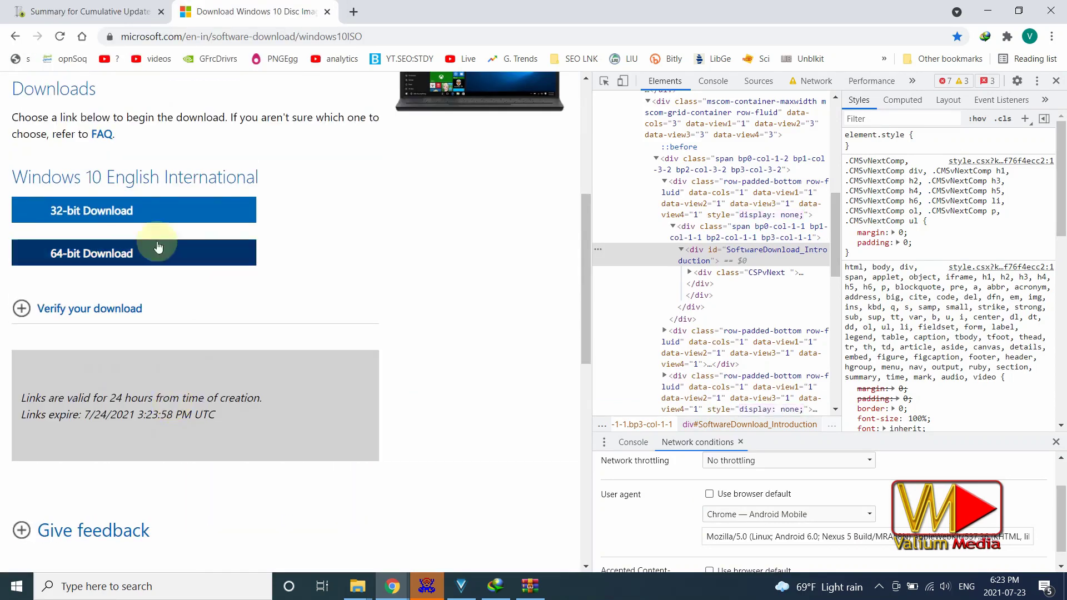
left_click(155, 248)
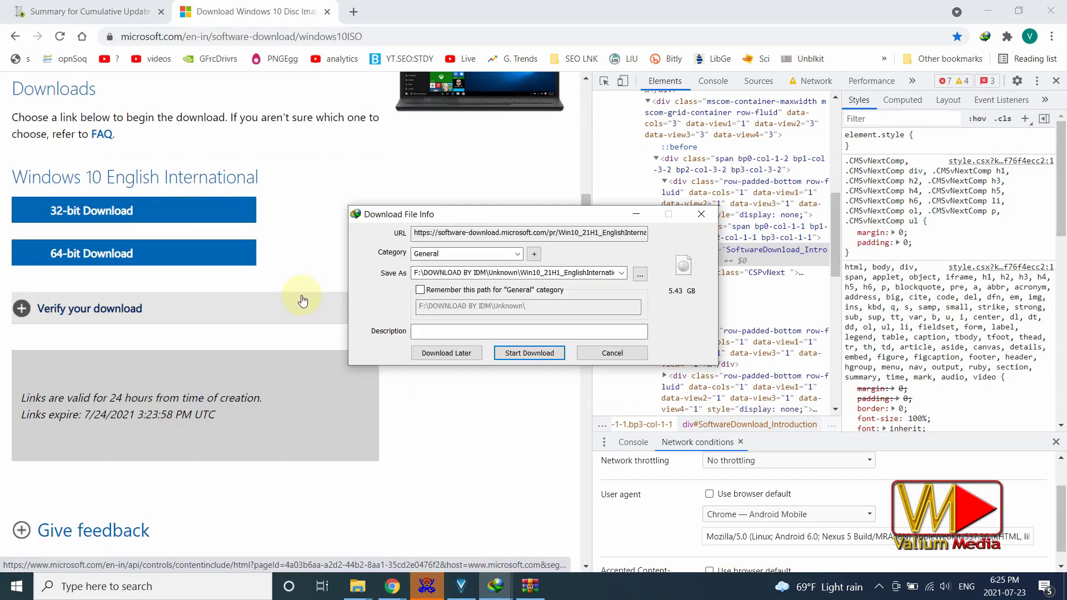
- Download the ISO, launch Rufus, select Win10_21H1_EnglishInternational_x64.iso and clear the volume label
left_click(529, 352)
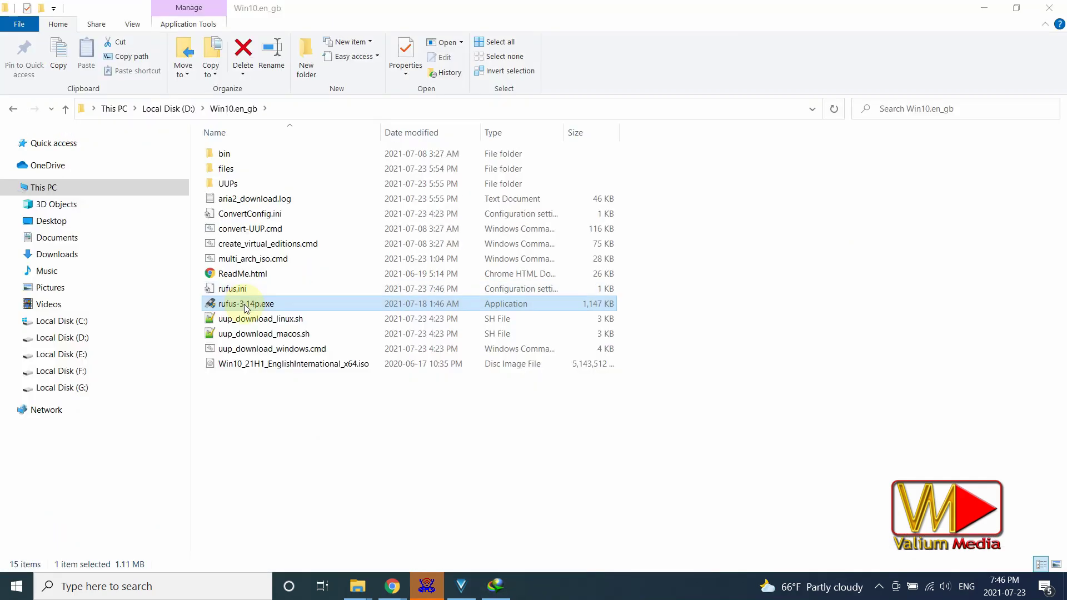
double_click(246, 305)
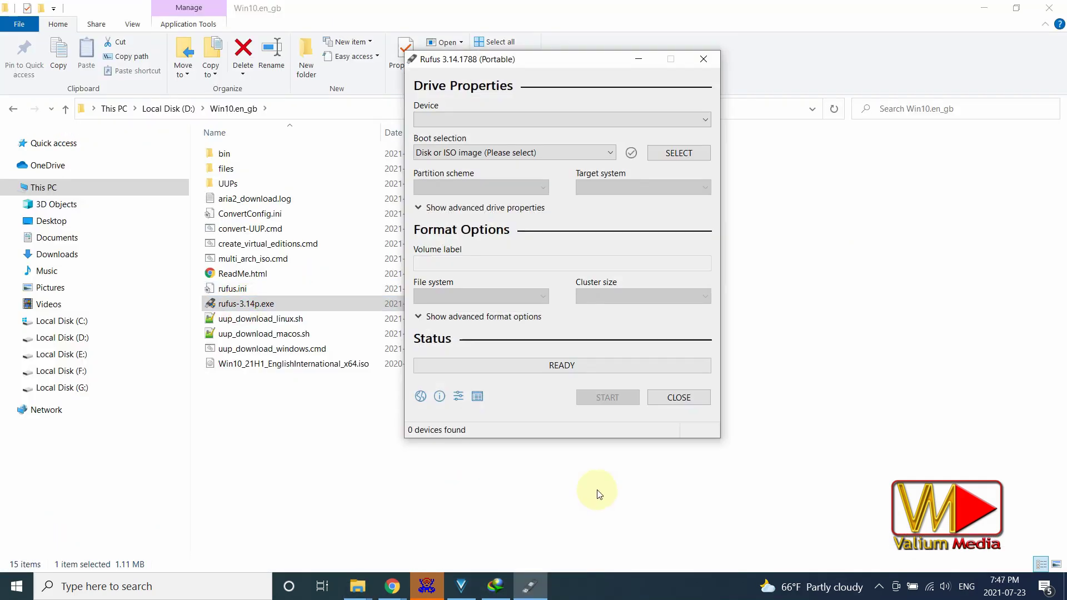
left_click(667, 158)
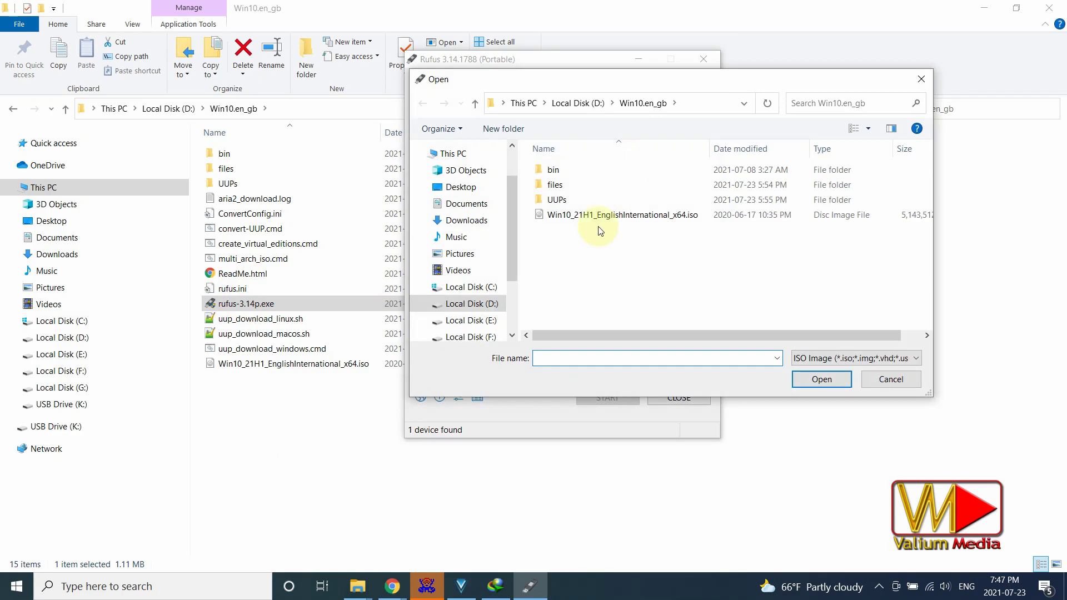
left_click(578, 218)
double_click(576, 218)
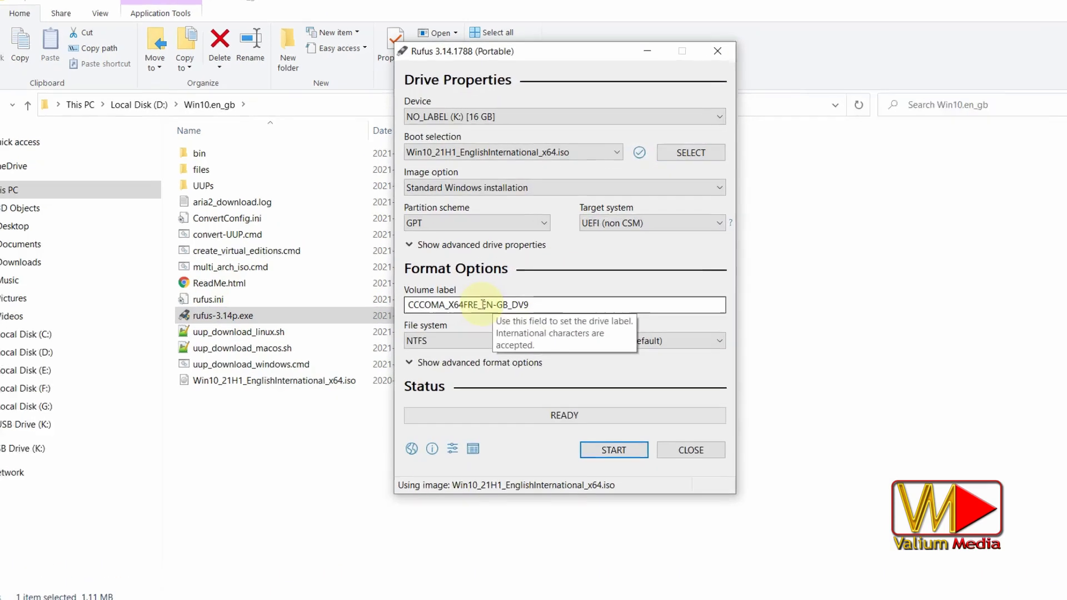
left_click_drag(484, 295, 510, 295)
left_click(536, 295)
key("ctrl+a")
key("BackSpace")
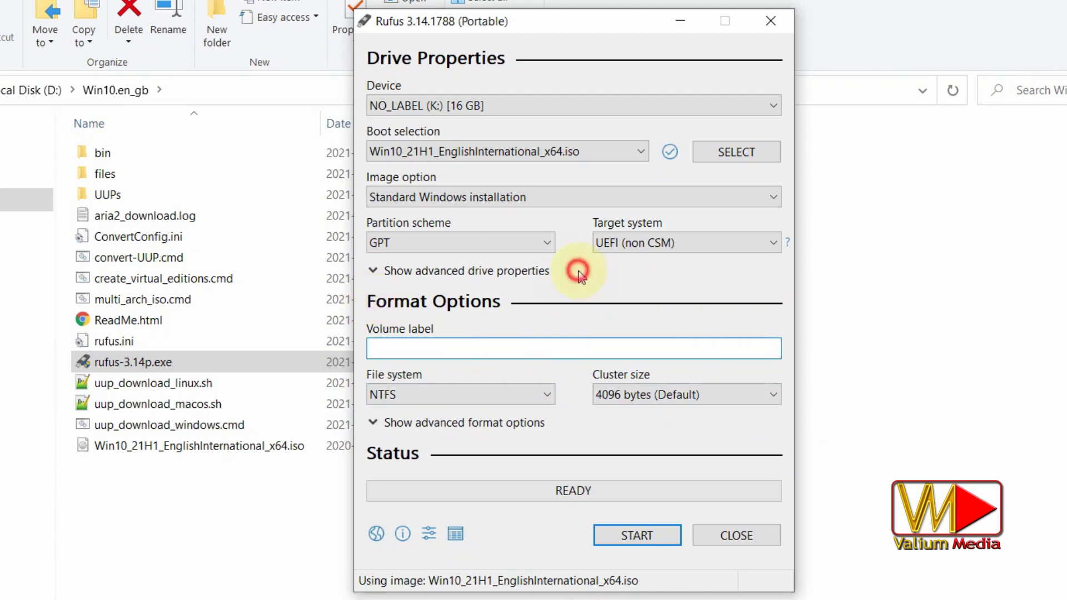
- Set partition scheme MBR and label Win10forWin11Legacy, then write the drive, accepting the erase warning
left_click(548, 244)
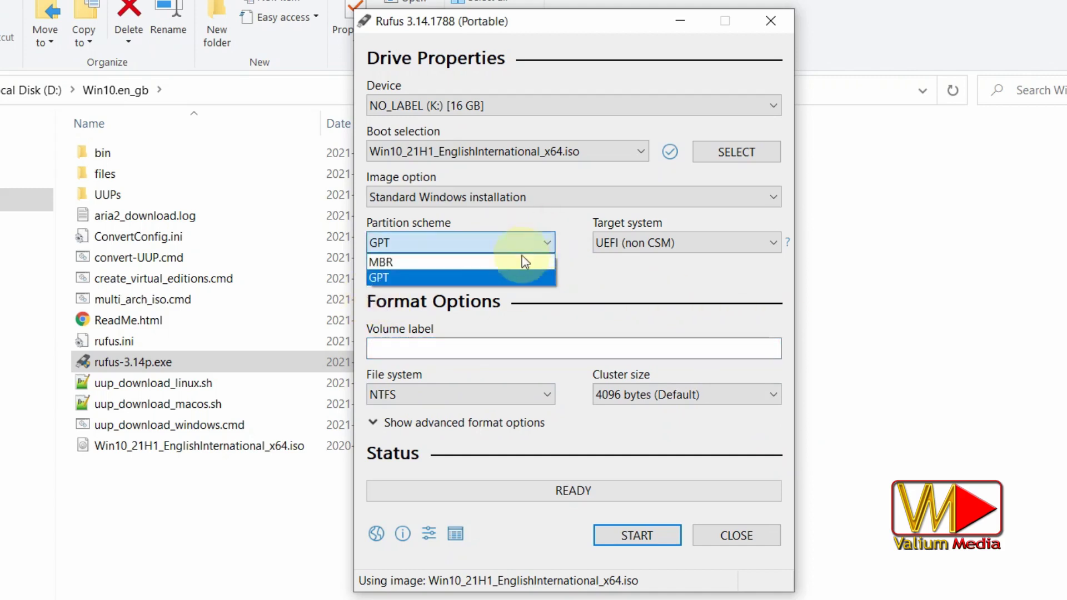
left_click(418, 277)
left_click(521, 244)
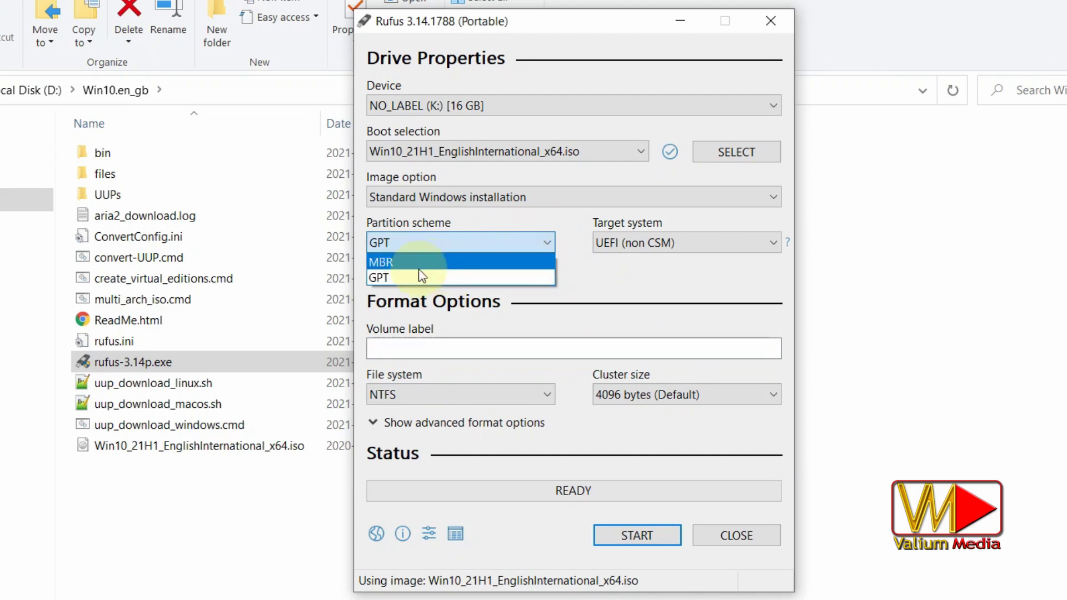
left_click(418, 263)
left_click(502, 347)
type("Win10forWin11Legacy")
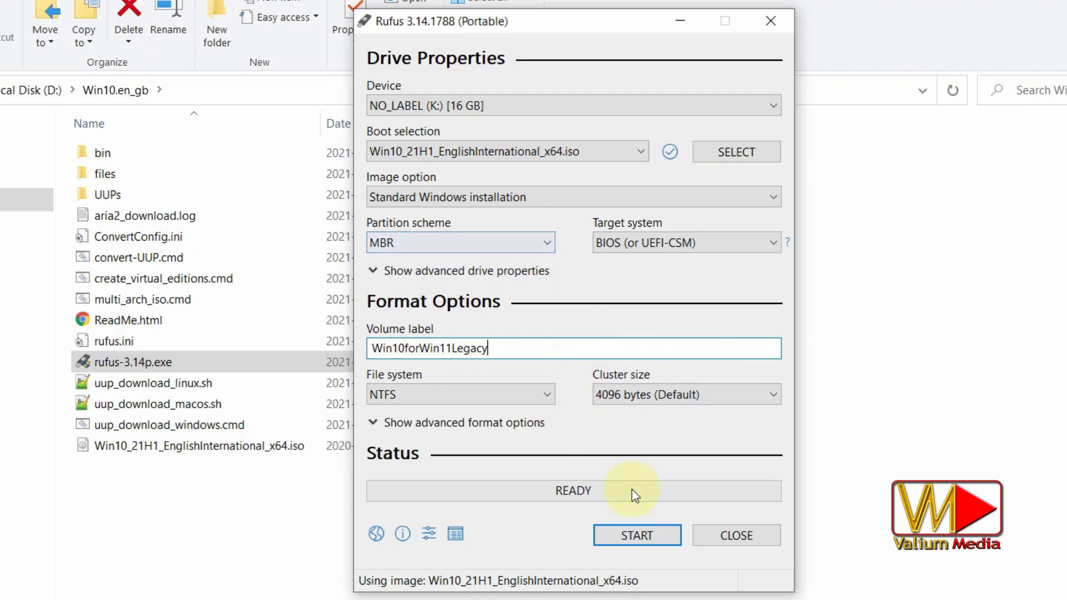
left_click(637, 535)
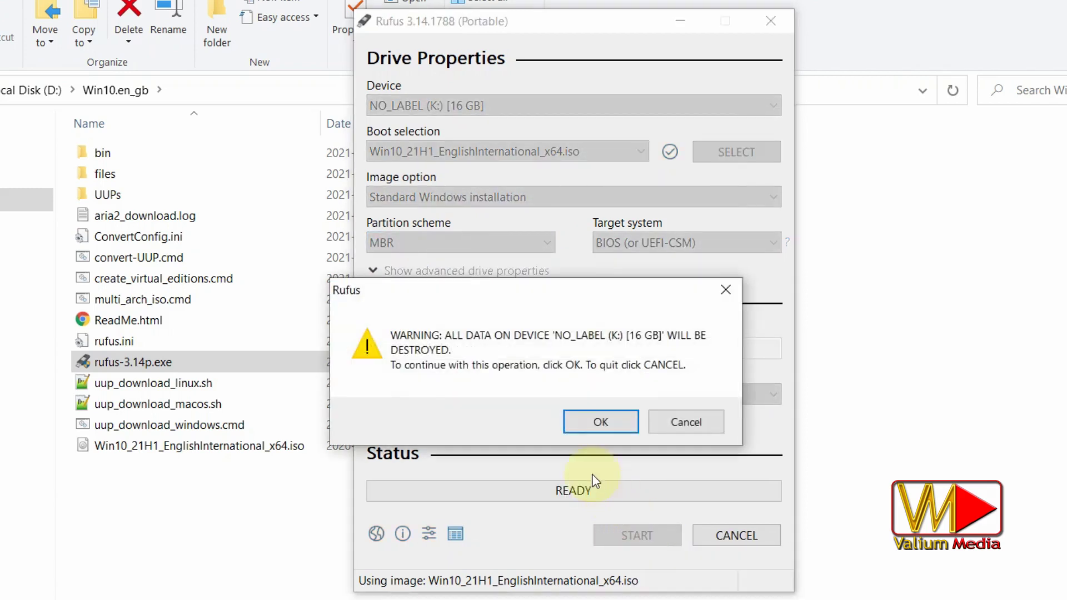
left_click(587, 420)
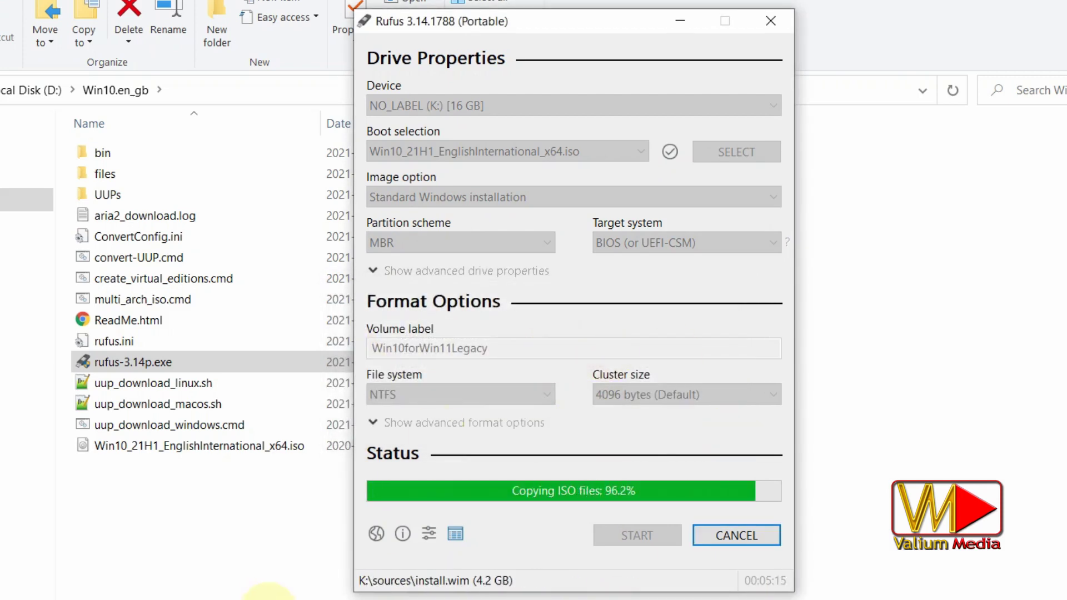
- Mount the Windows 11 22000 ISO from D:\Win11_en_GB_Setup and open its sources folder
left_click(782, 22)
left_click(244, 371)
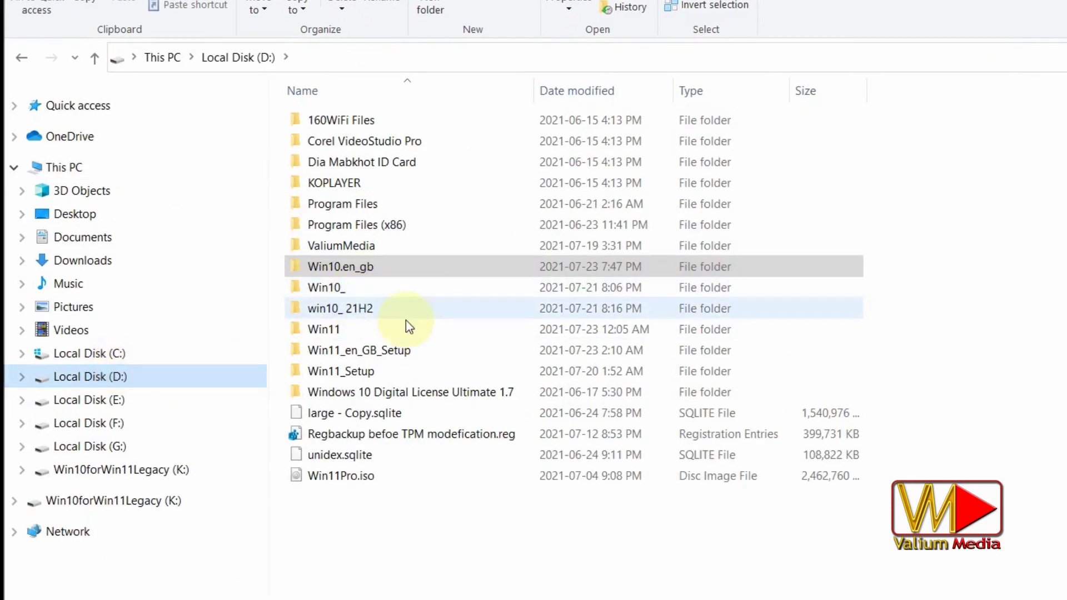
double_click(389, 352)
left_click(391, 205)
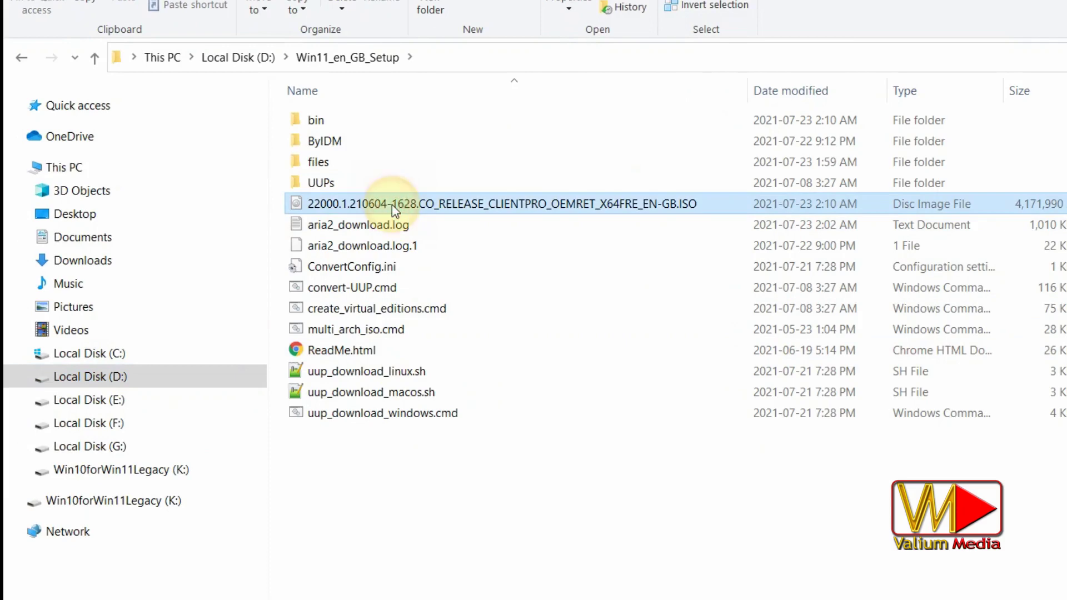
double_click(391, 205)
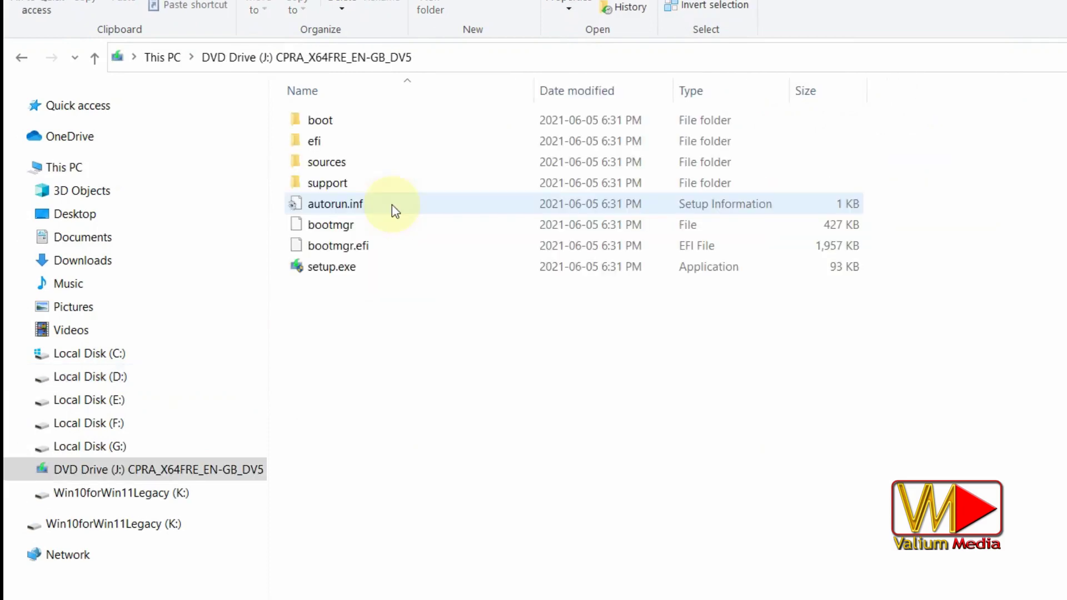
double_click(327, 163)
- Copy install.wim into the K: drive's sources folder, replacing the existing file
scroll(445, 355, "down", 20)
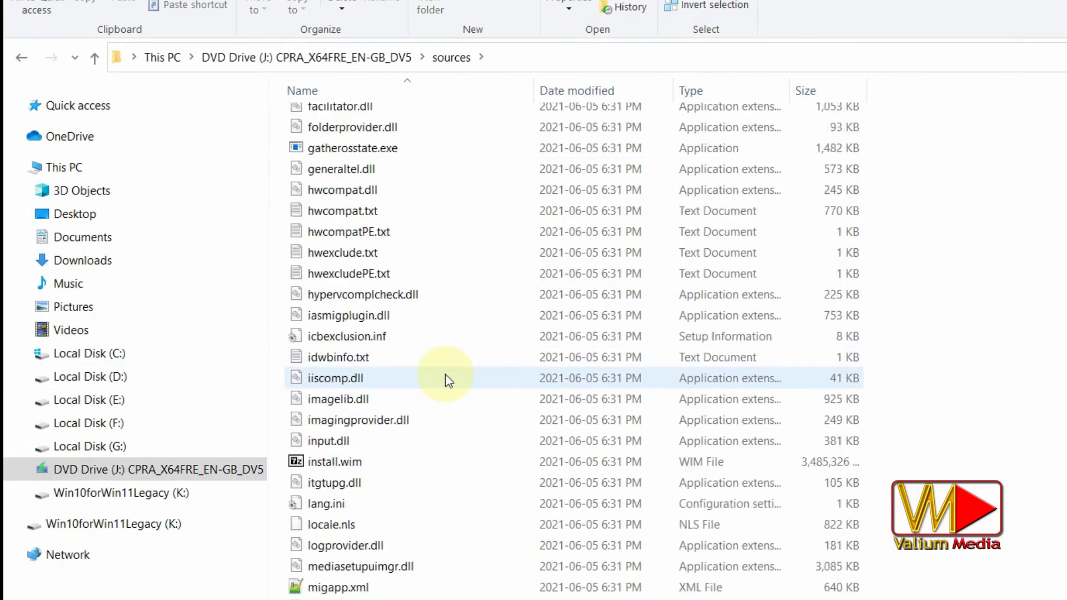
scroll(449, 381, "down", 2)
right_click(330, 331)
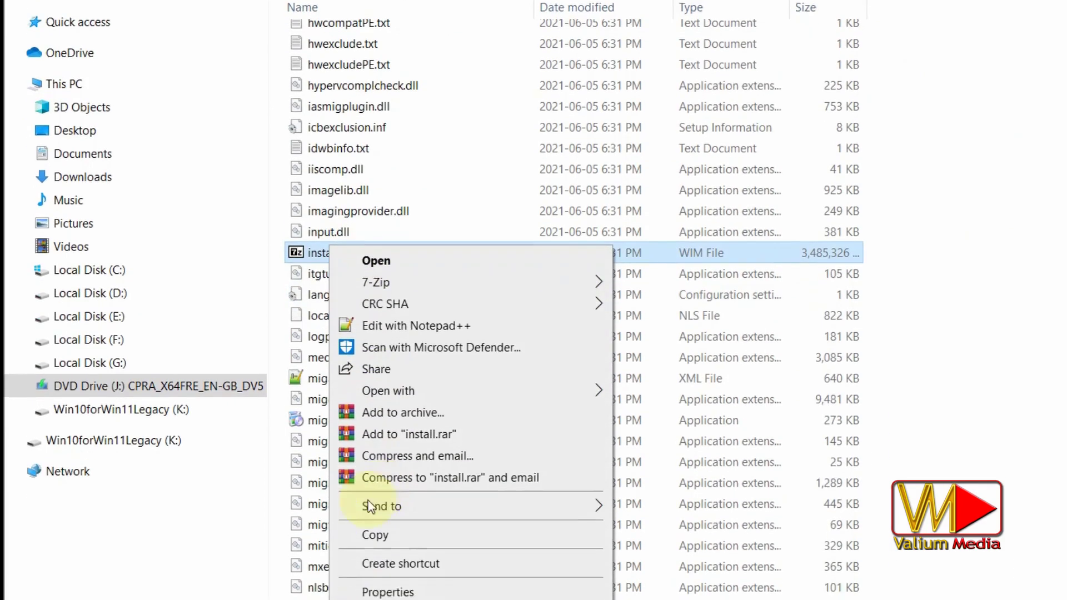
left_click(375, 534)
left_click(140, 417)
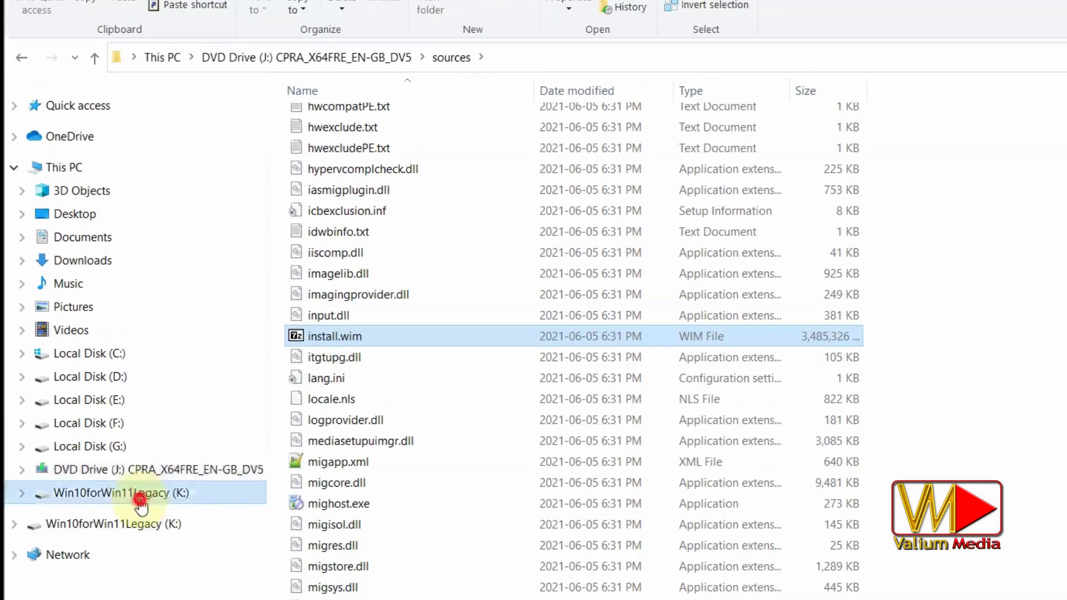
right_click(352, 162)
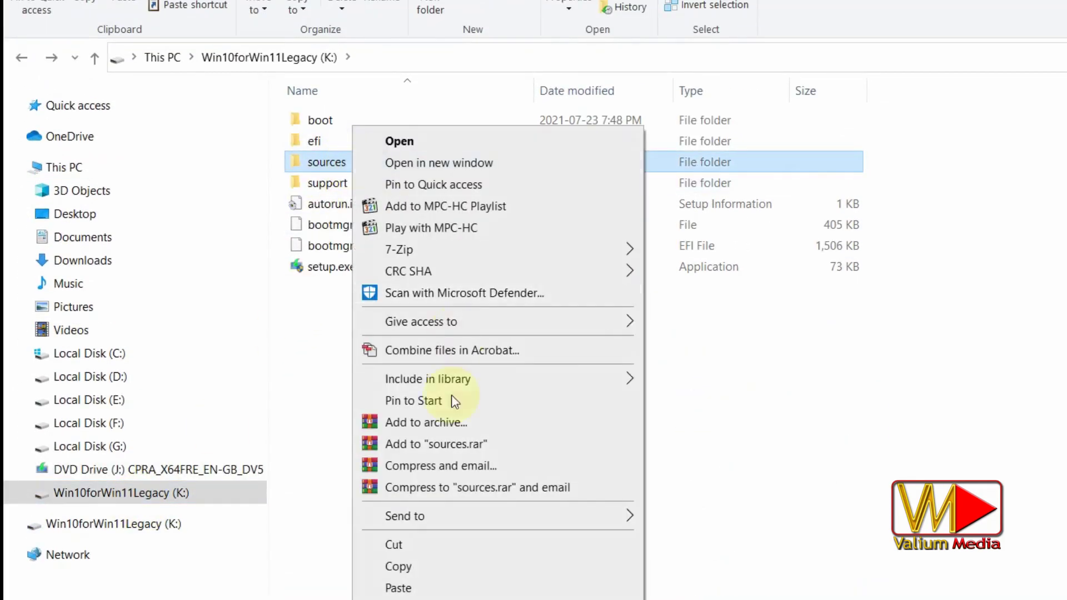
left_click(403, 587)
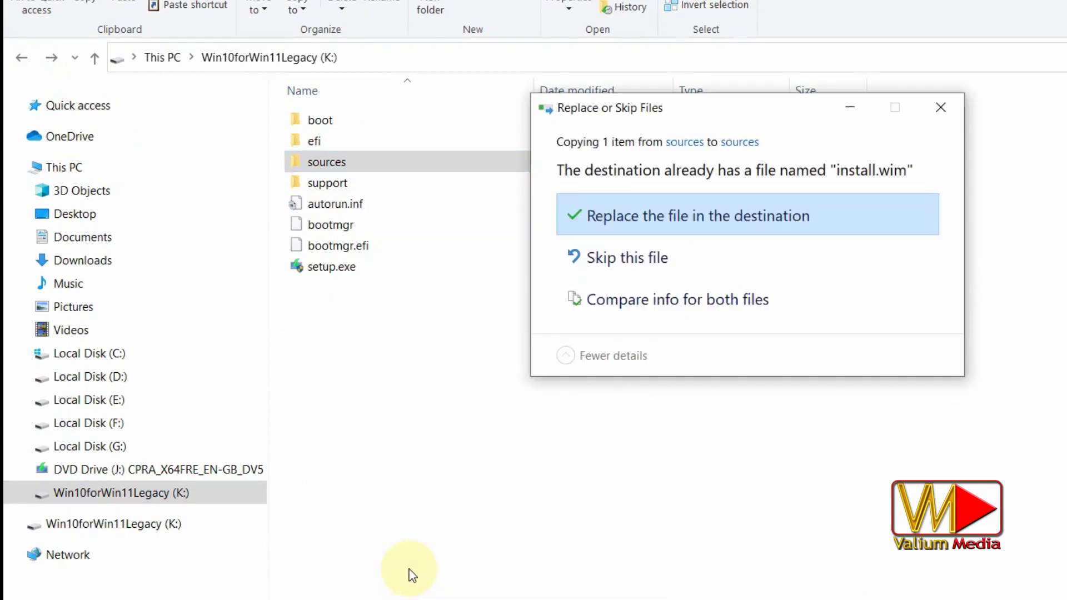
left_click(604, 233)
left_click(605, 229)
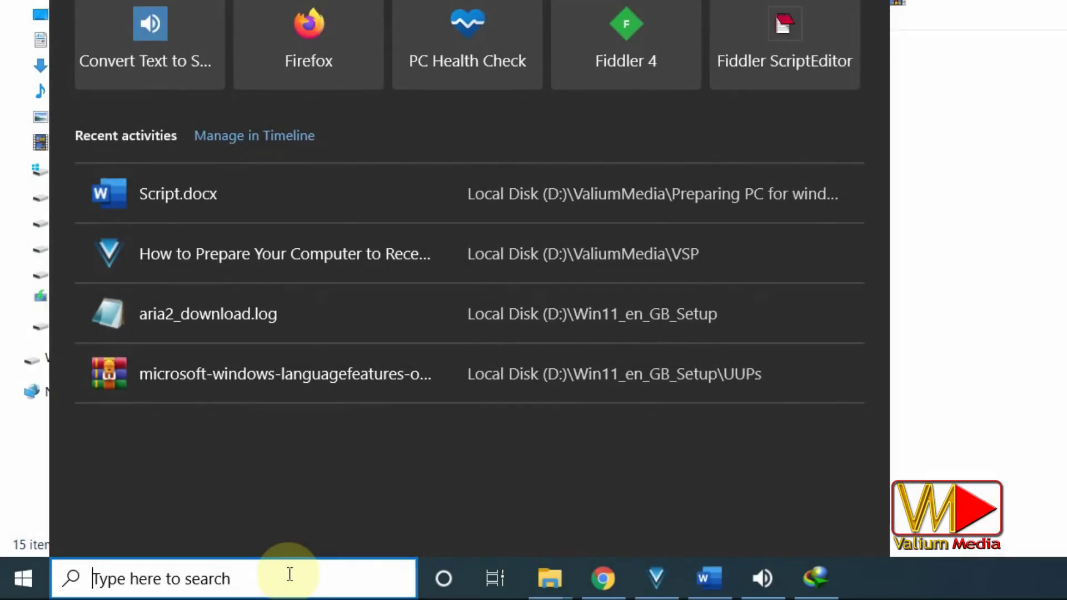
- In an administrator Command Prompt, run DISM /Get-WimInfo and confirm index 1 is Windows 11 Pro
type("cmd")
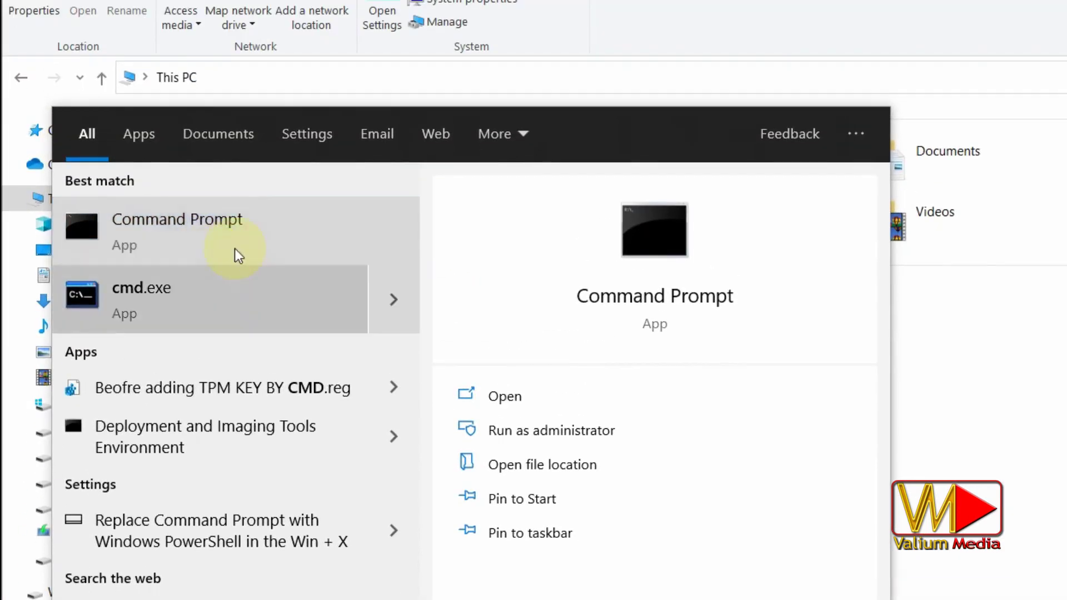
right_click(232, 13)
left_click(285, 256)
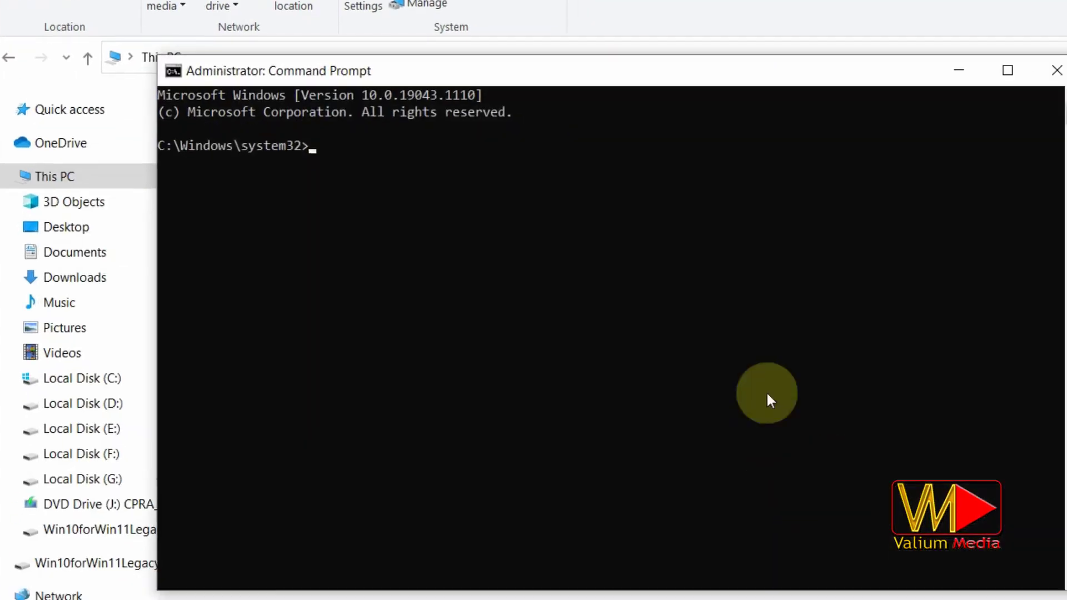
key("ctrl+v")
key("Return")
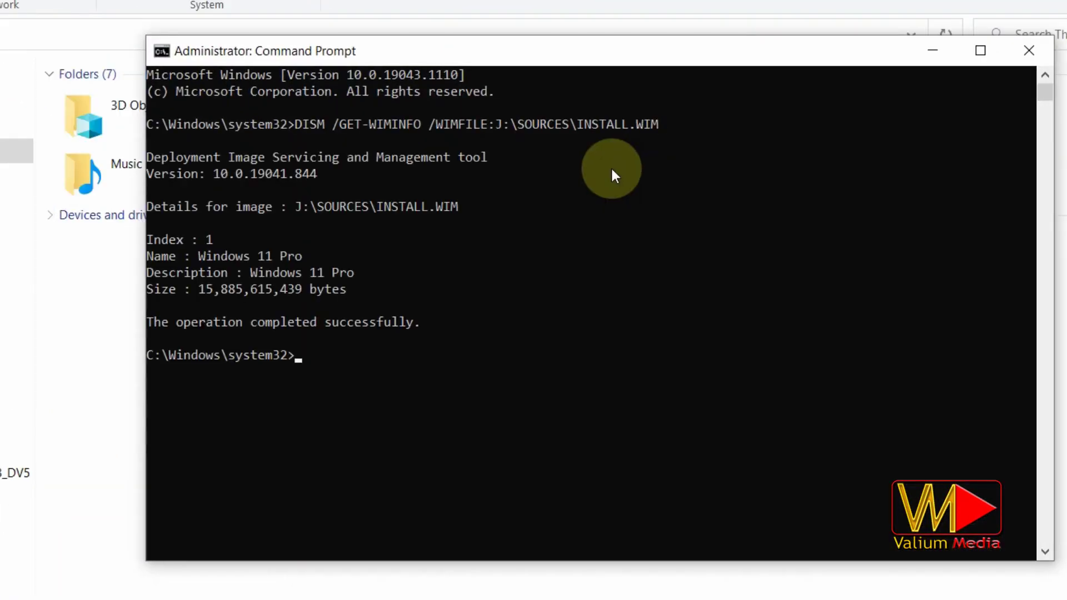
left_click_drag(304, 257, 203, 262)
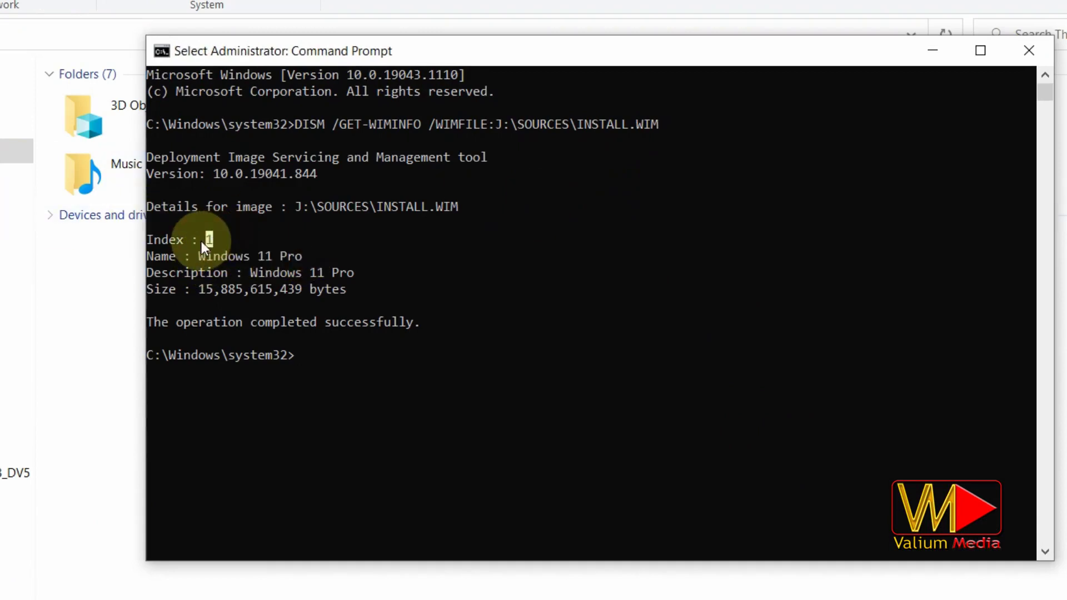
mouse_move(424, 271)
left_mouse_down()
mouse_move(457, 288)
mouse_move(424, 271)
left_mouse_up()
- Run DISM /Export-Image with SourceIndex:1 to D:\WIN11\INSTALL.ESD
key("ctrl+v")
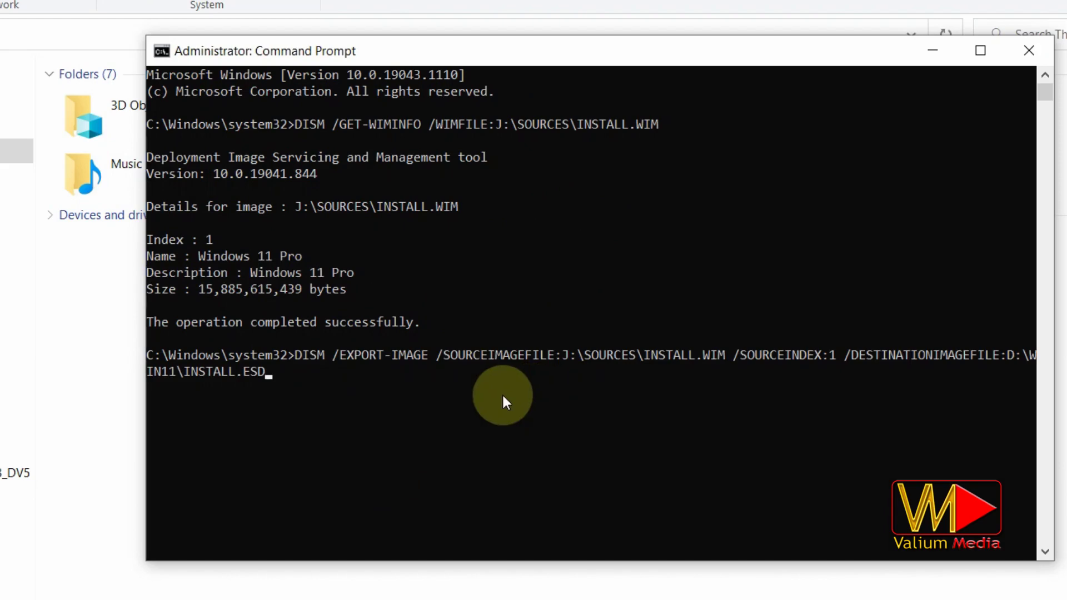
left_click(831, 357)
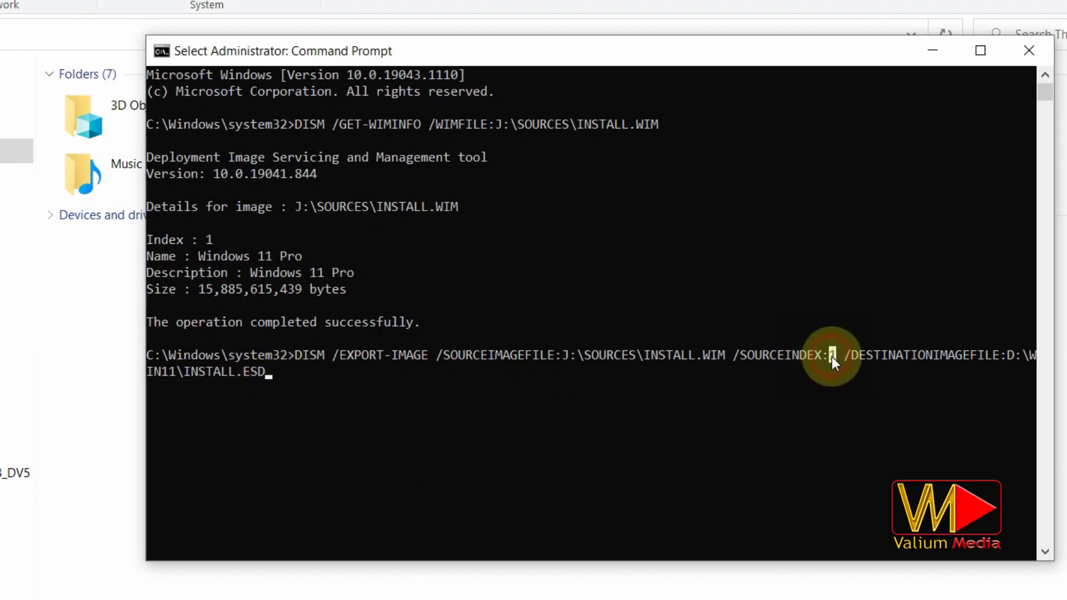
left_click(211, 243)
left_click_drag(139, 305, 104, 142)
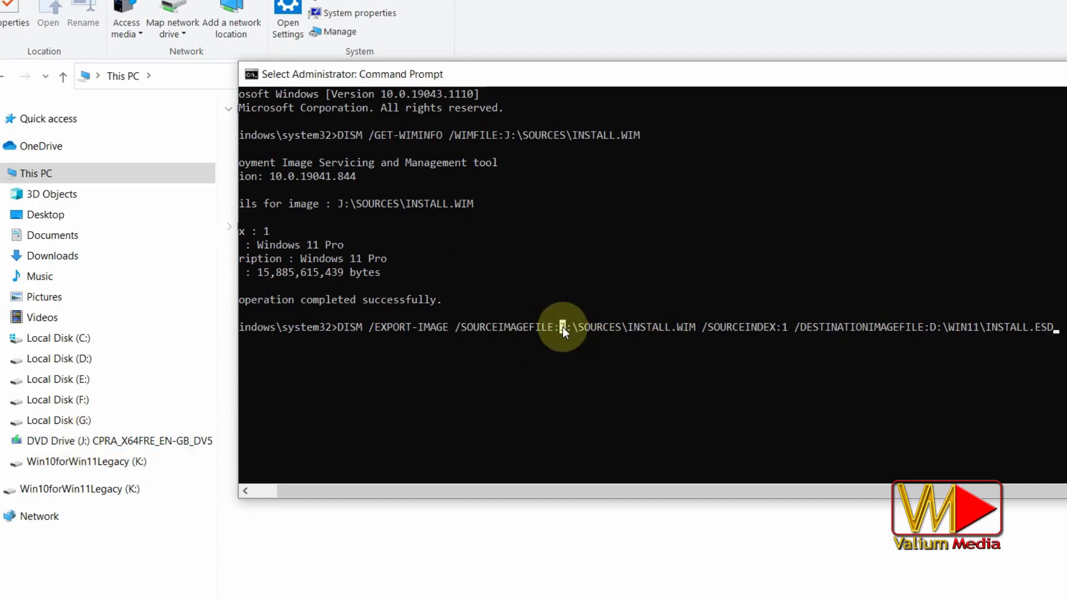
left_click(931, 328)
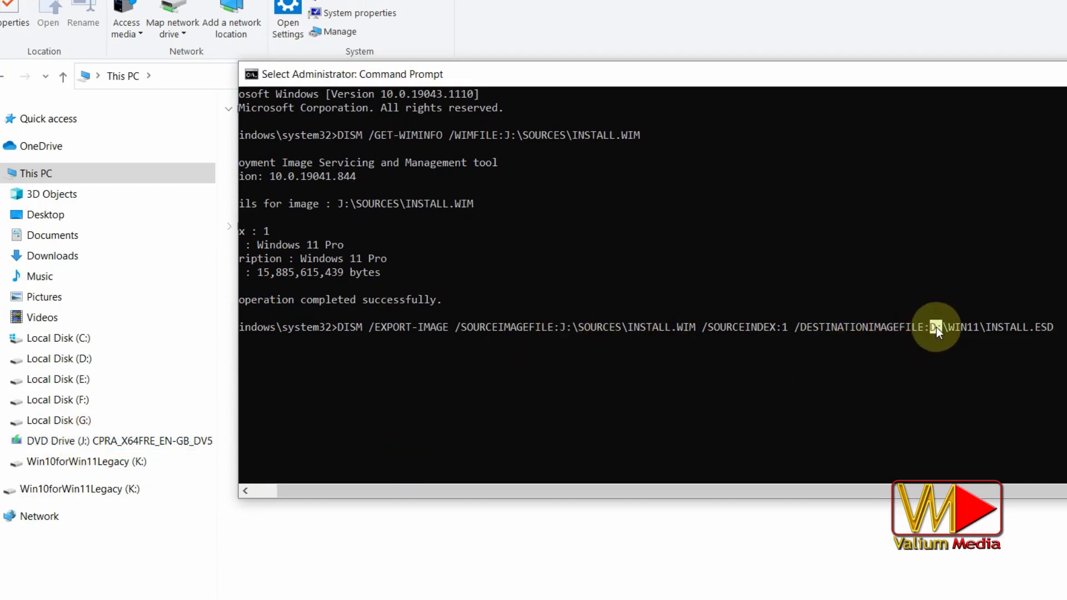
key("Return")
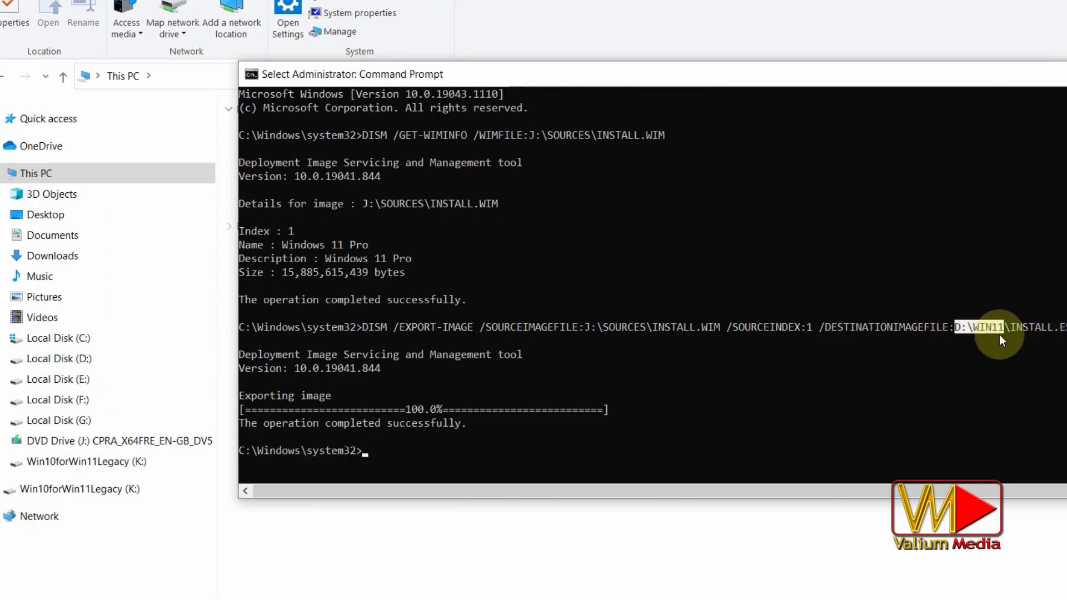
- Open the D:\WIN11 folder in File Explorer by pasting its path
key("ctrl+c")
key("alt+Tab")
left_click(467, 74)
key("ctrl+v")
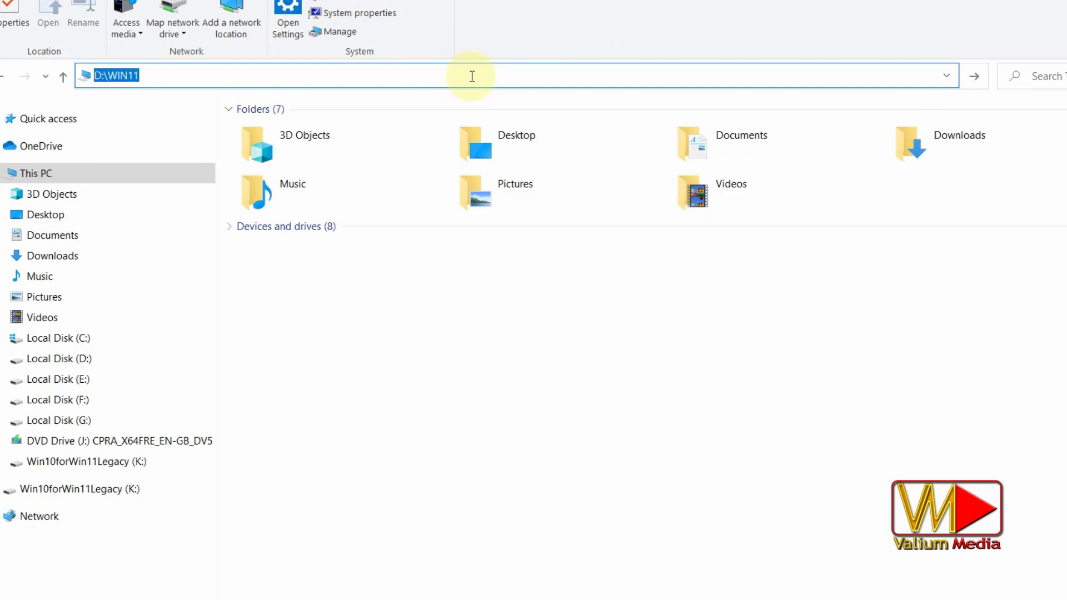
key("Return")
- Copy INSTALL.ESD into the Win10forWin11Legacy (K:) sources folder, replacing the old file
right_click(299, 278)
left_click(334, 545)
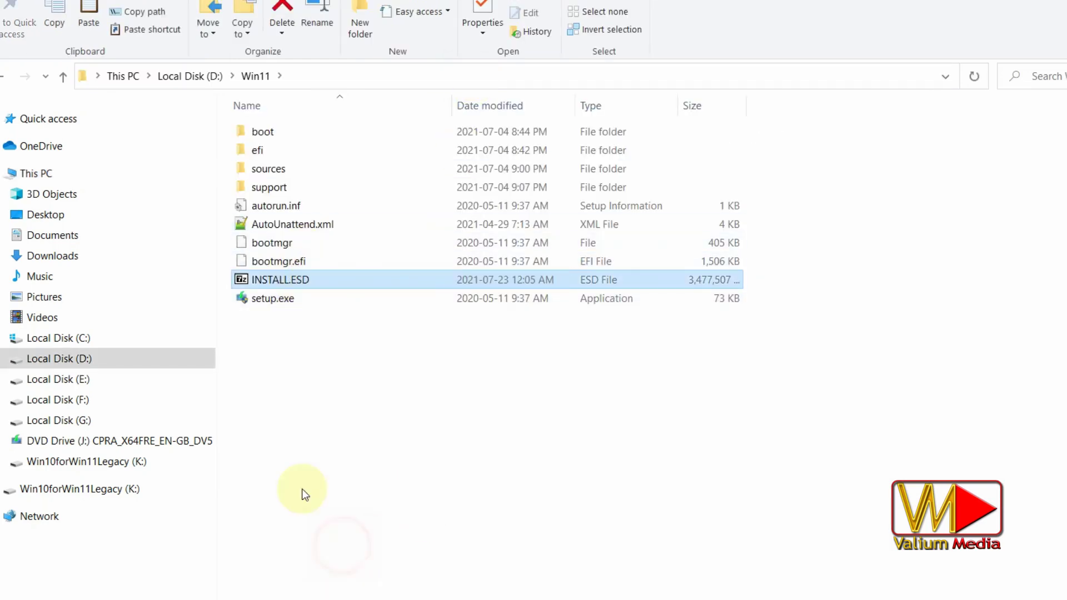
left_click(86, 461)
right_click(275, 170)
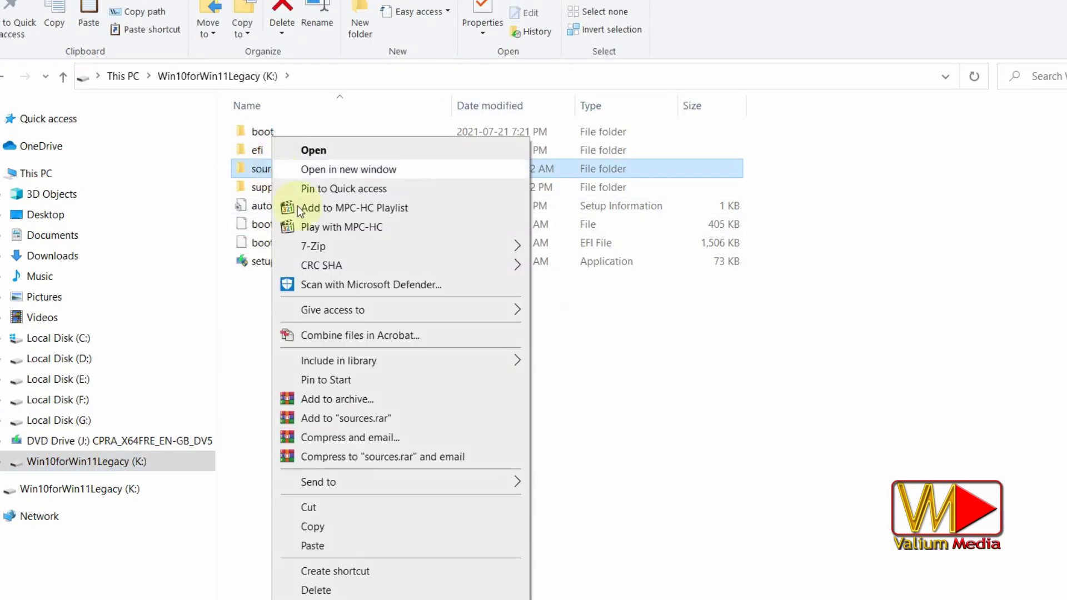
left_click(311, 545)
left_click(544, 218)
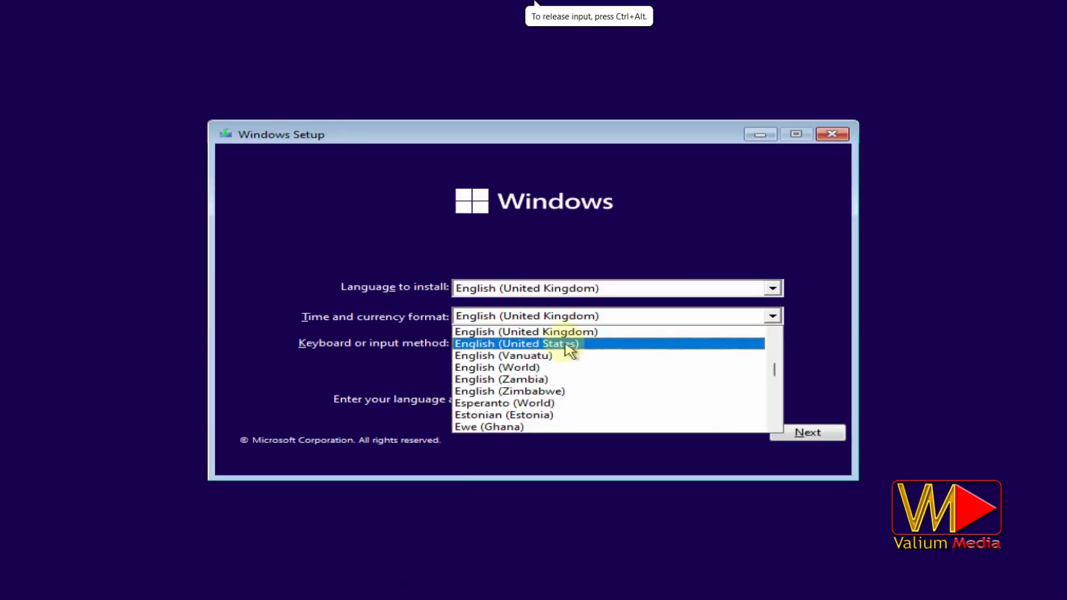
- Set the time and currency format to English (United States) and start the installation
left_click(570, 345)
left_click(806, 433)
left_click(552, 309)
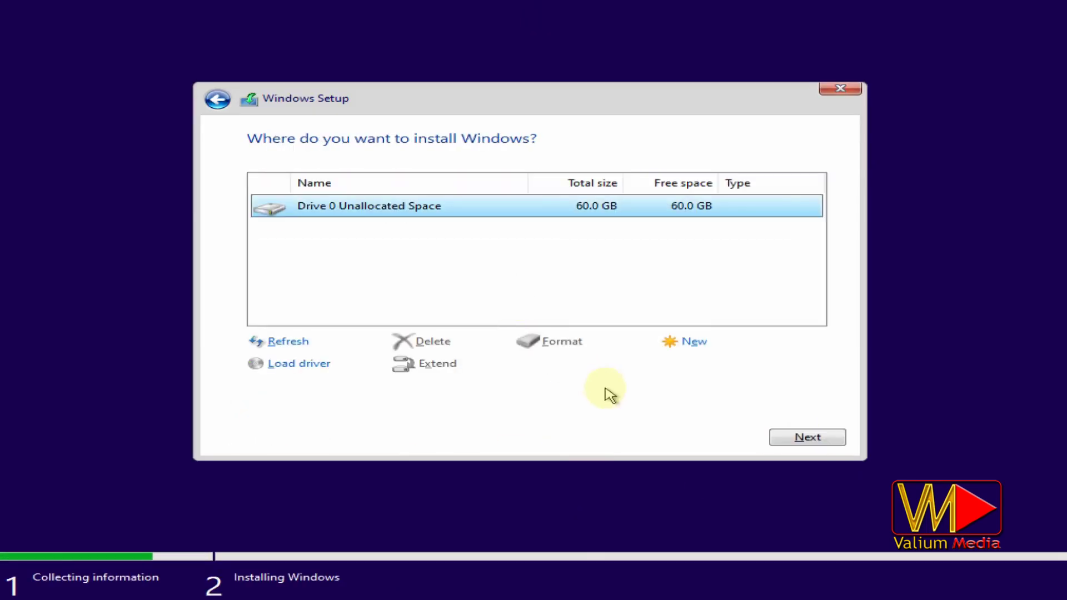
- Create 39.0 GB and 20.9 GB partitions on the 60 GB drive and install onto Partition 2
left_click(689, 341)
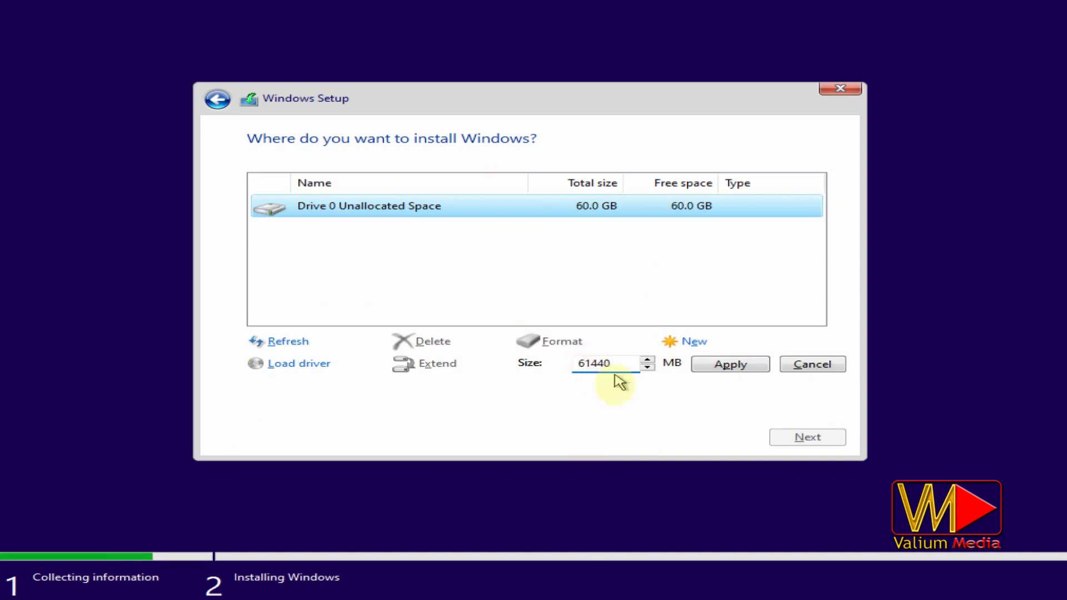
type("40000")
left_click(721, 367)
left_click(529, 260)
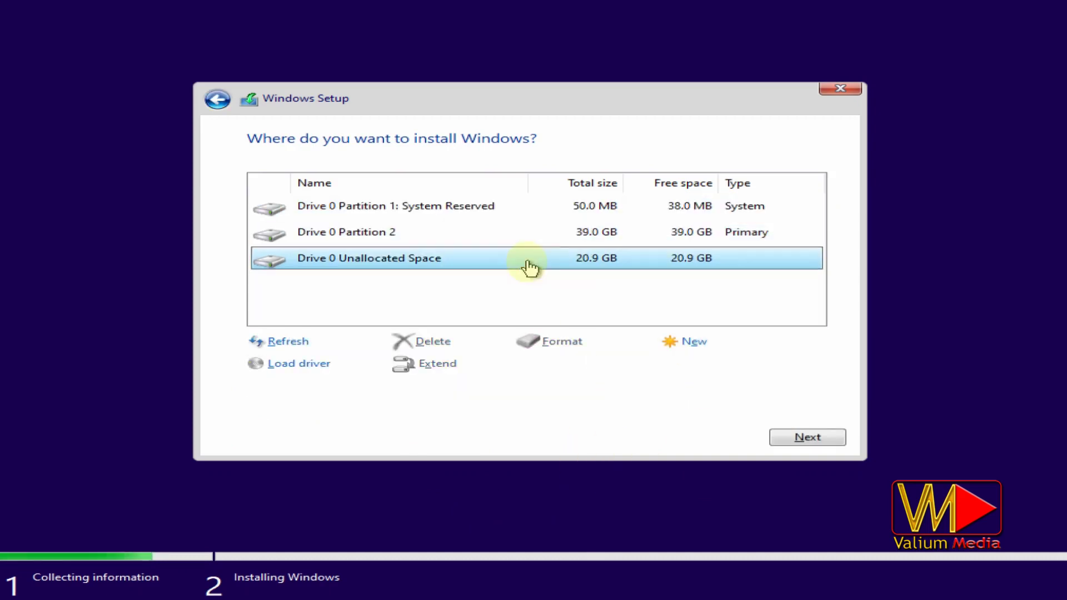
left_click(685, 342)
left_click(728, 365)
left_click(555, 233)
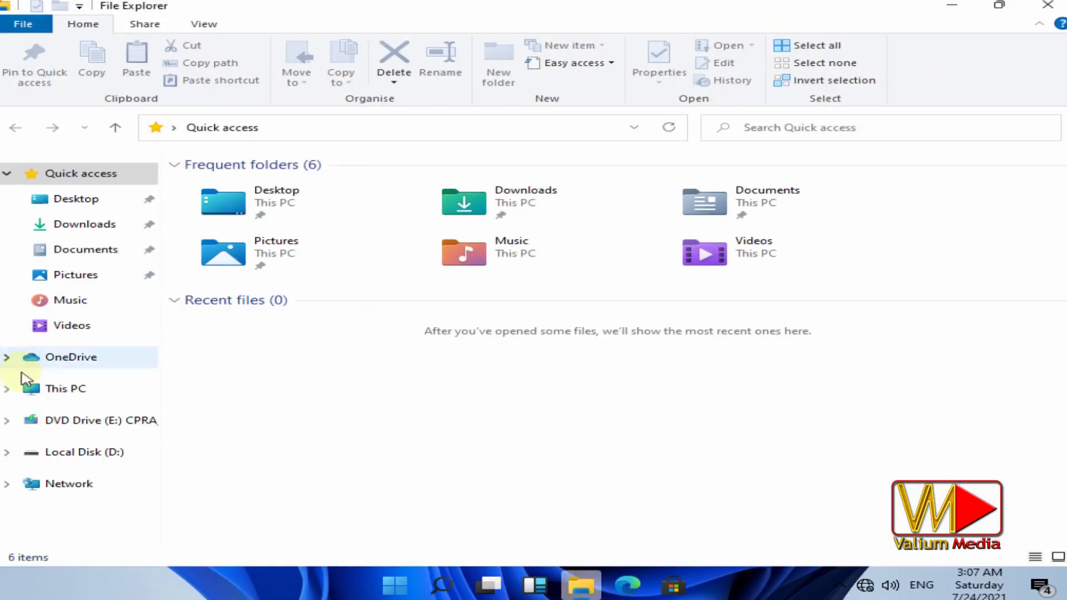
- Browse This PC and Local Disk (C:), then show the Start menu's pinned apps
left_click(33, 387)
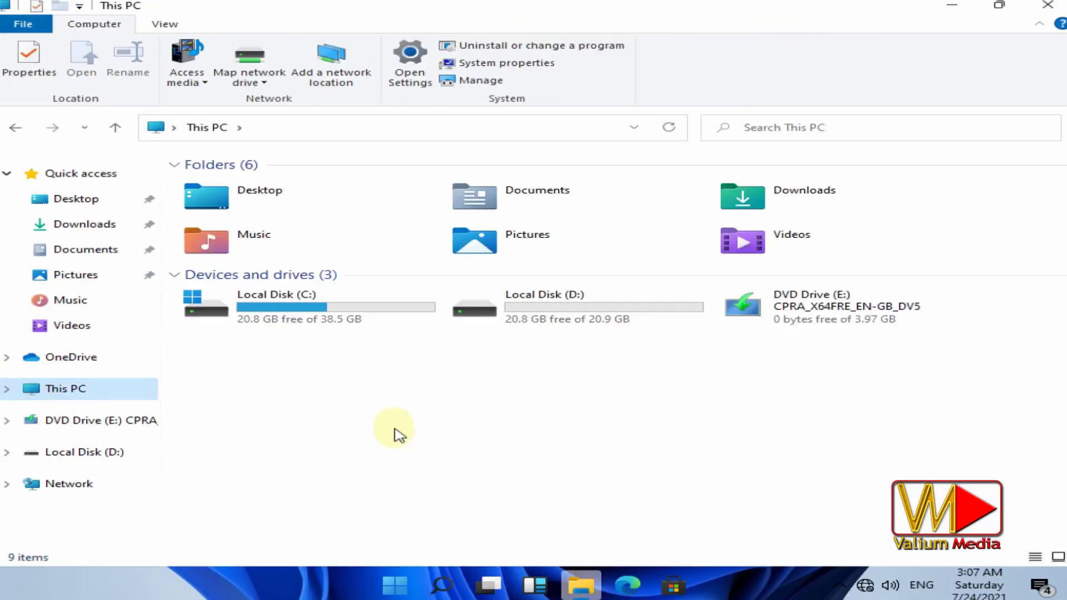
double_click(266, 303)
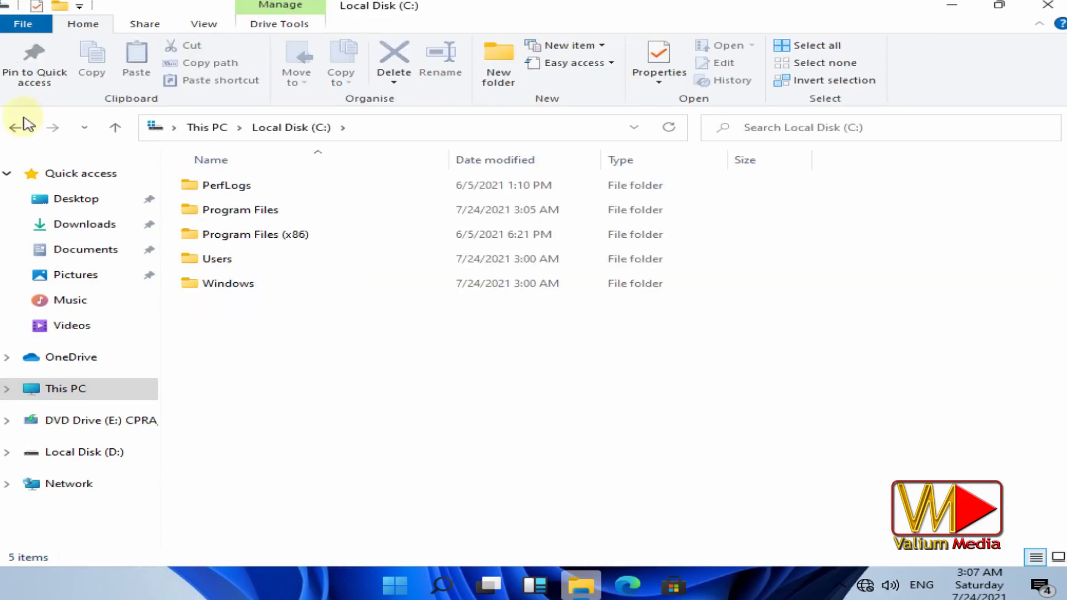
left_click(16, 127)
left_click(395, 585)
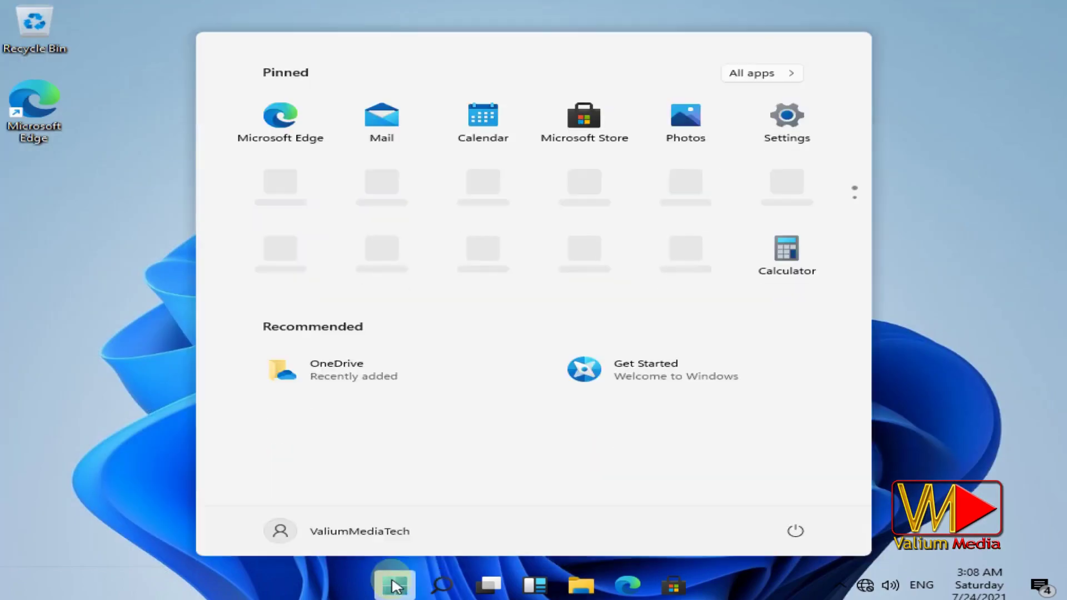